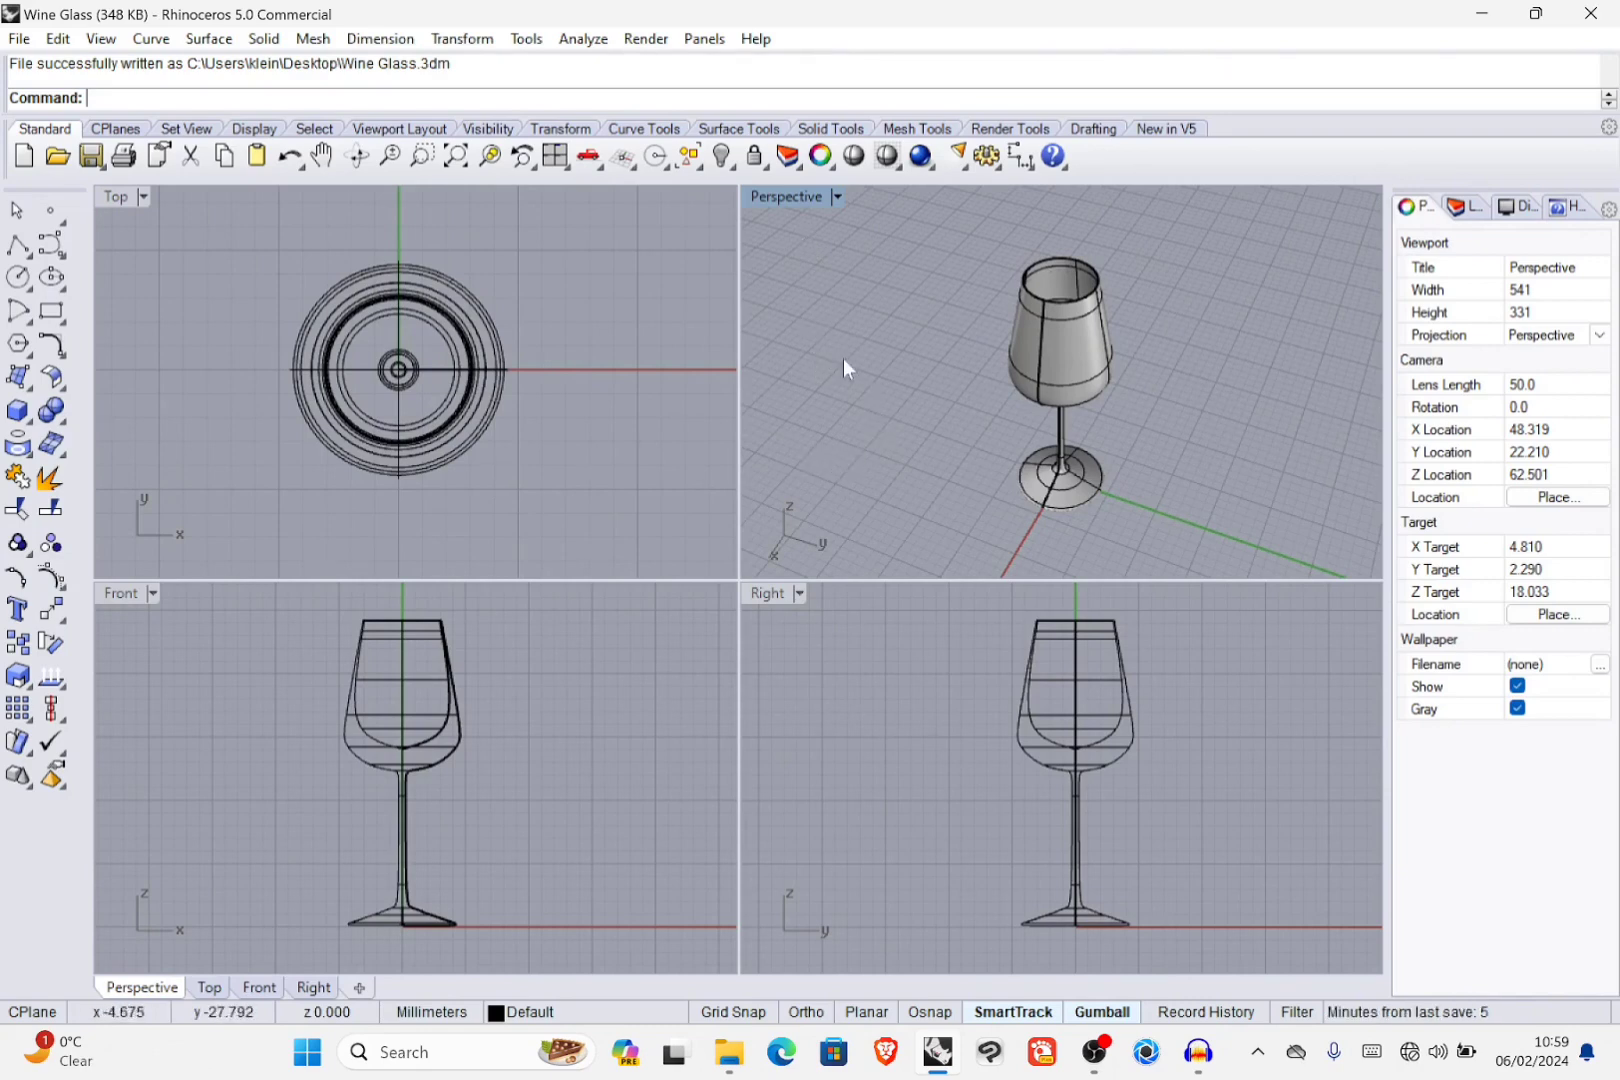
Step: Save a copy of the model as Wine Glass on the Desktop in Rhino 5 3D Models (*.3dm) format, replacing the existing file
click(32, 41)
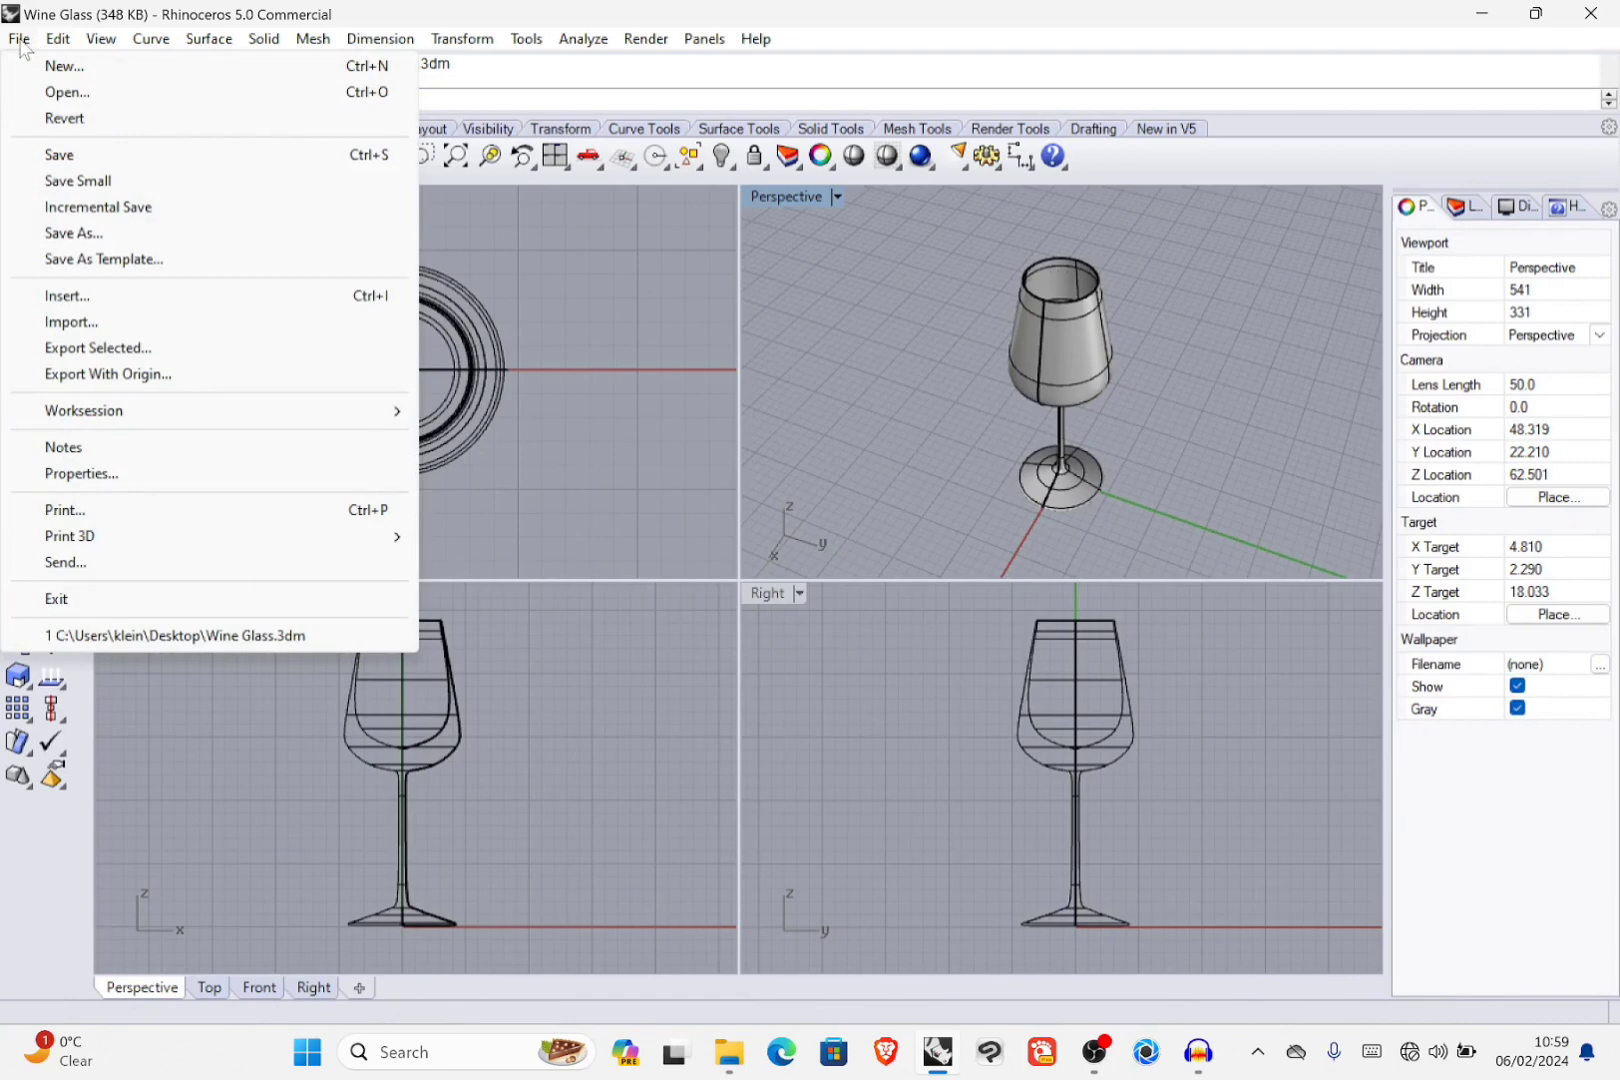
click(88, 233)
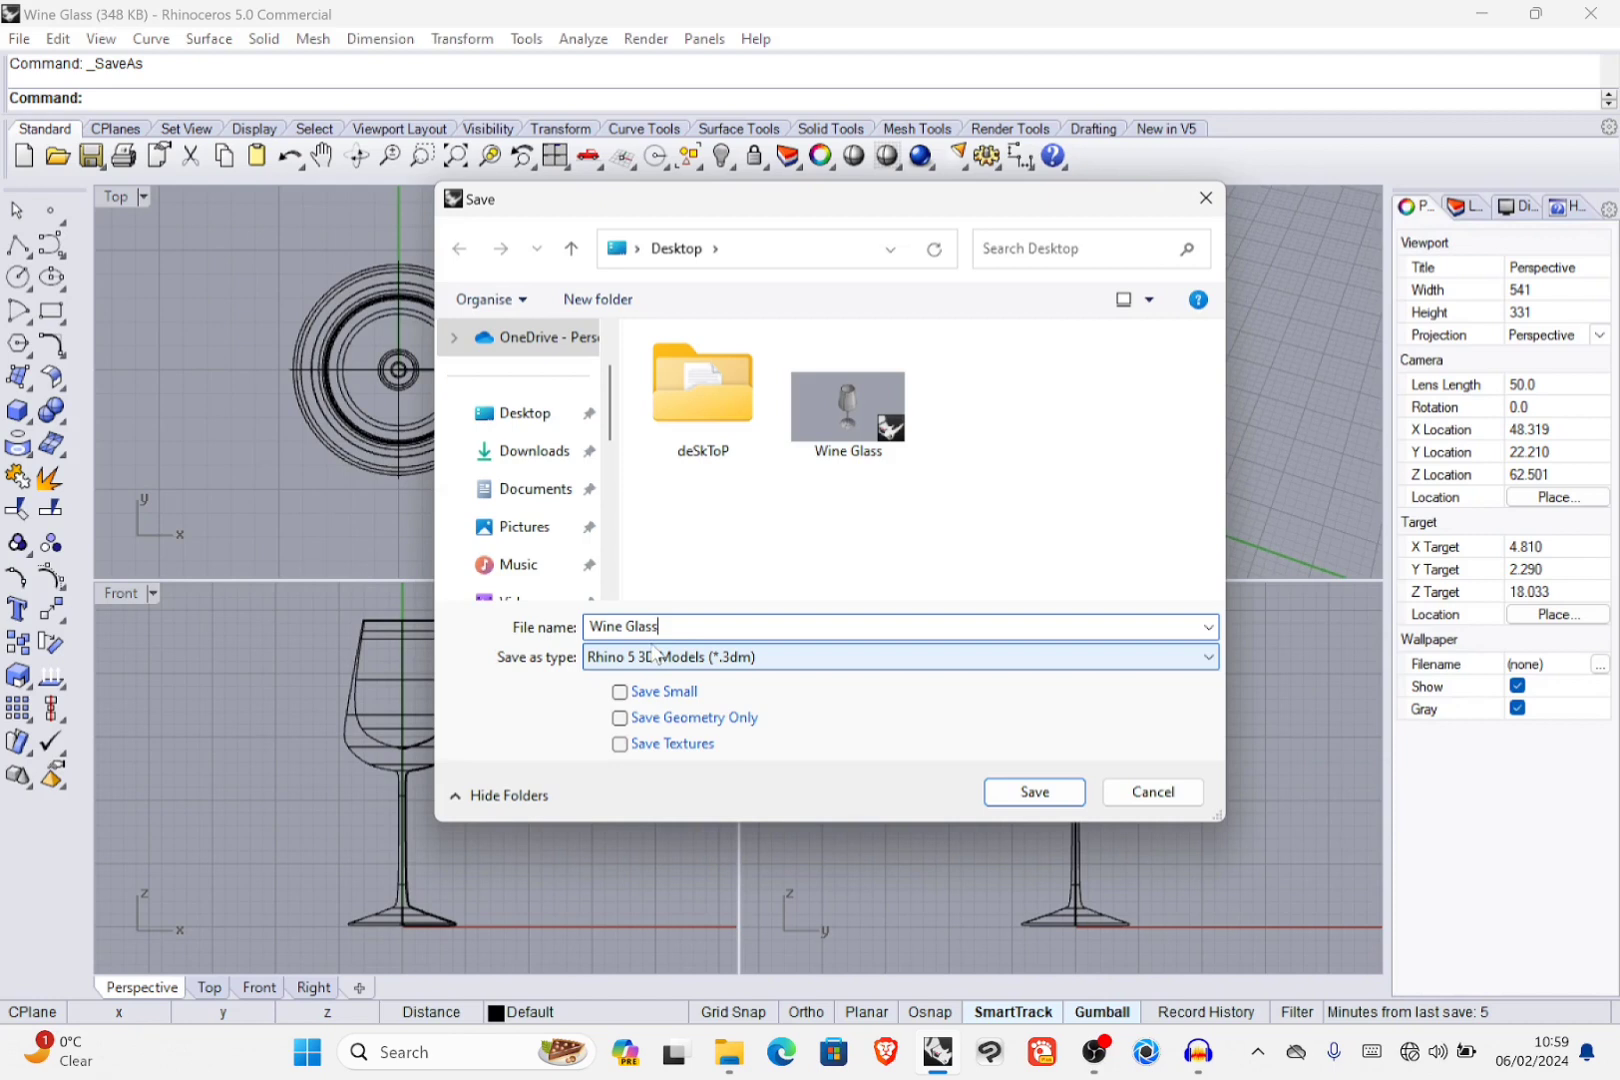
scroll(610, 425, down, 1)
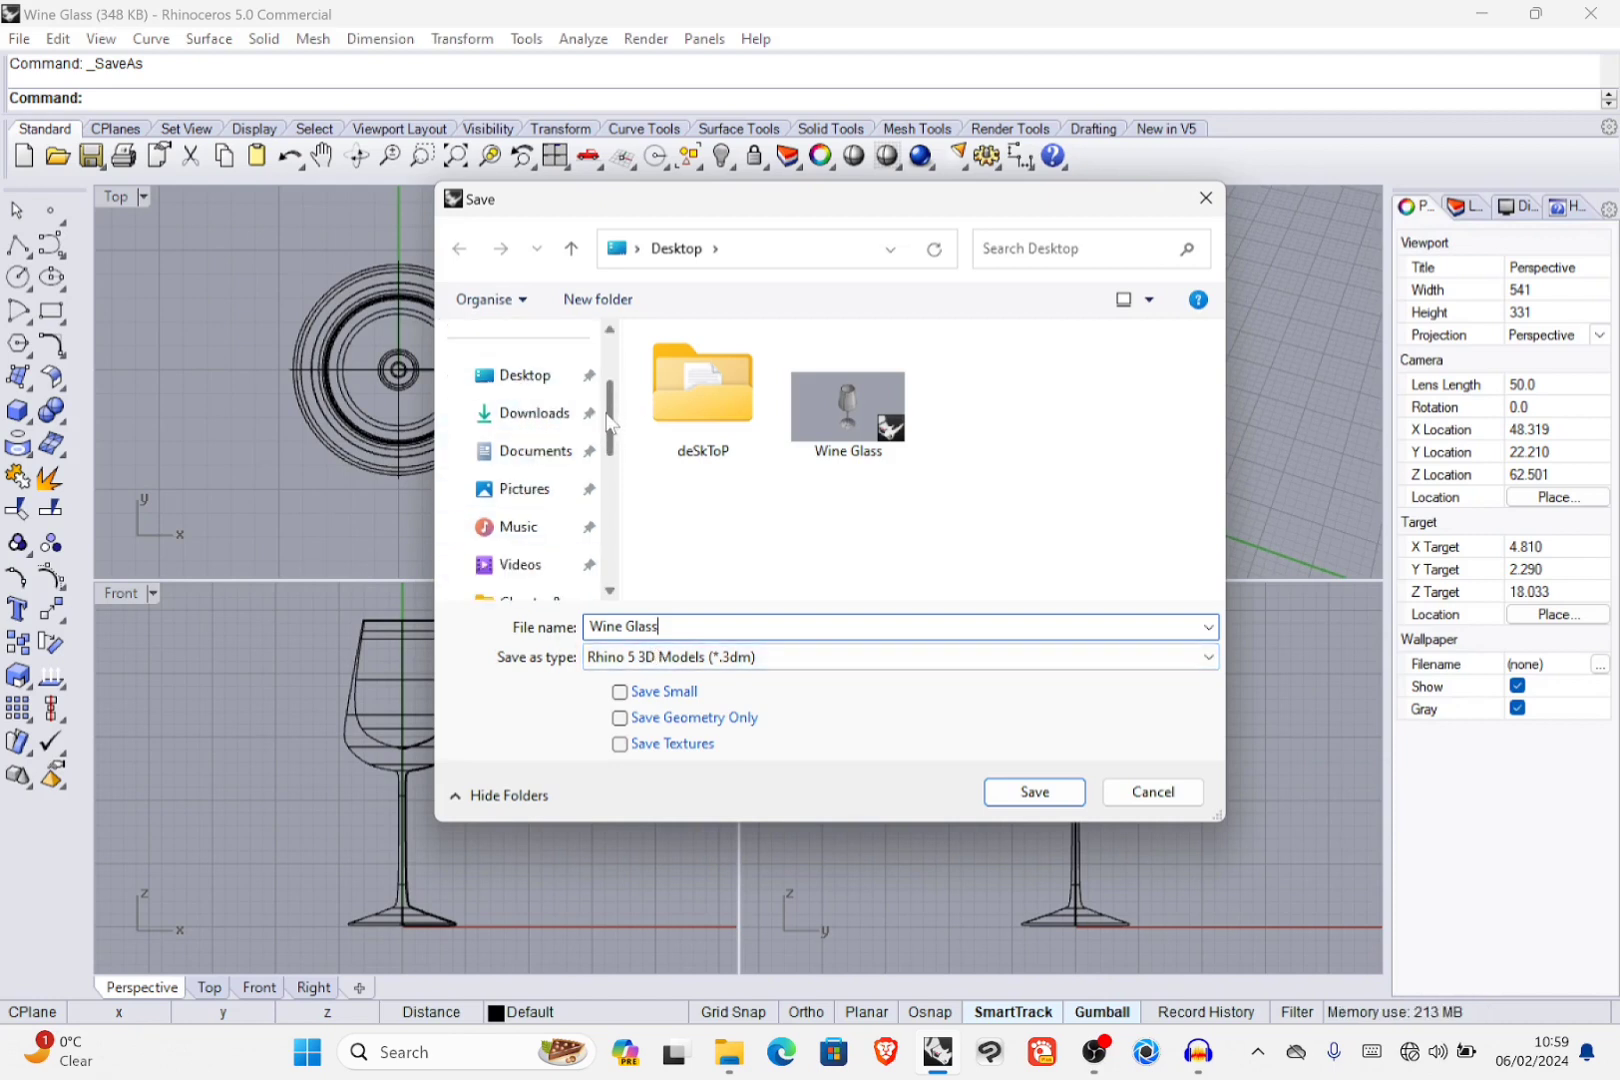
scroll(610, 425, up, 2)
click(520, 451)
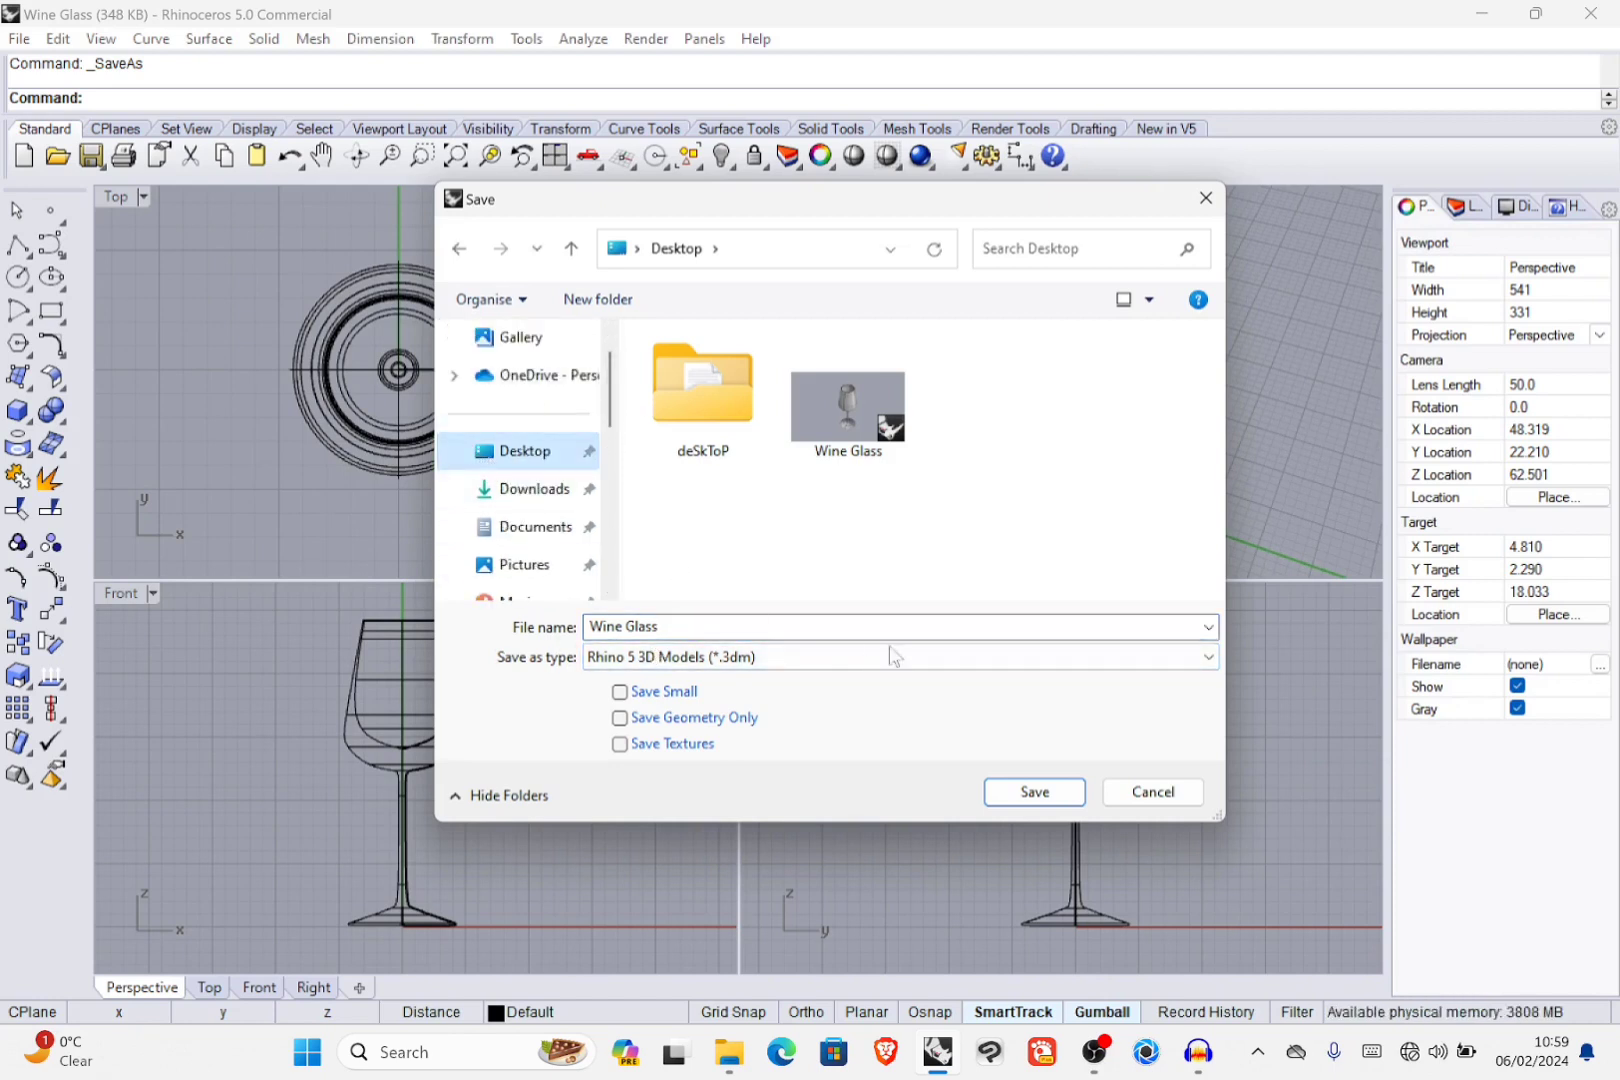
click(1035, 795)
click(874, 531)
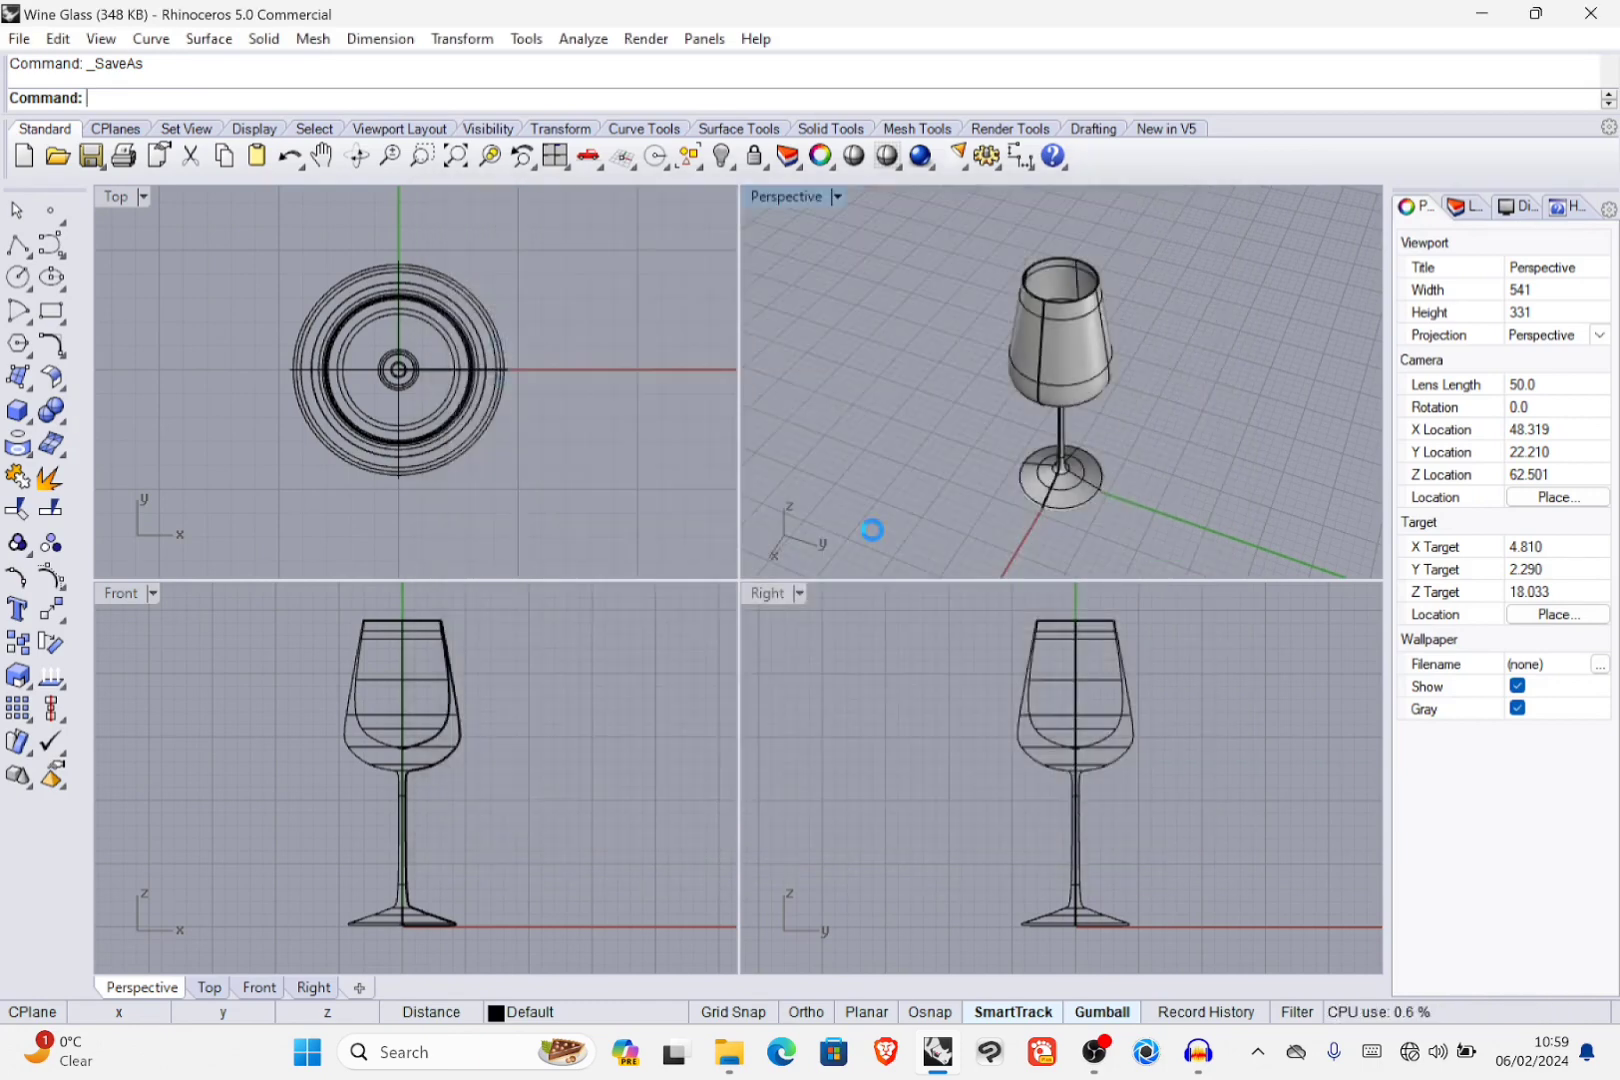
Step: Minimise the modelling program, switch to KeyShot 8 and dismiss its welcome window
click(1482, 16)
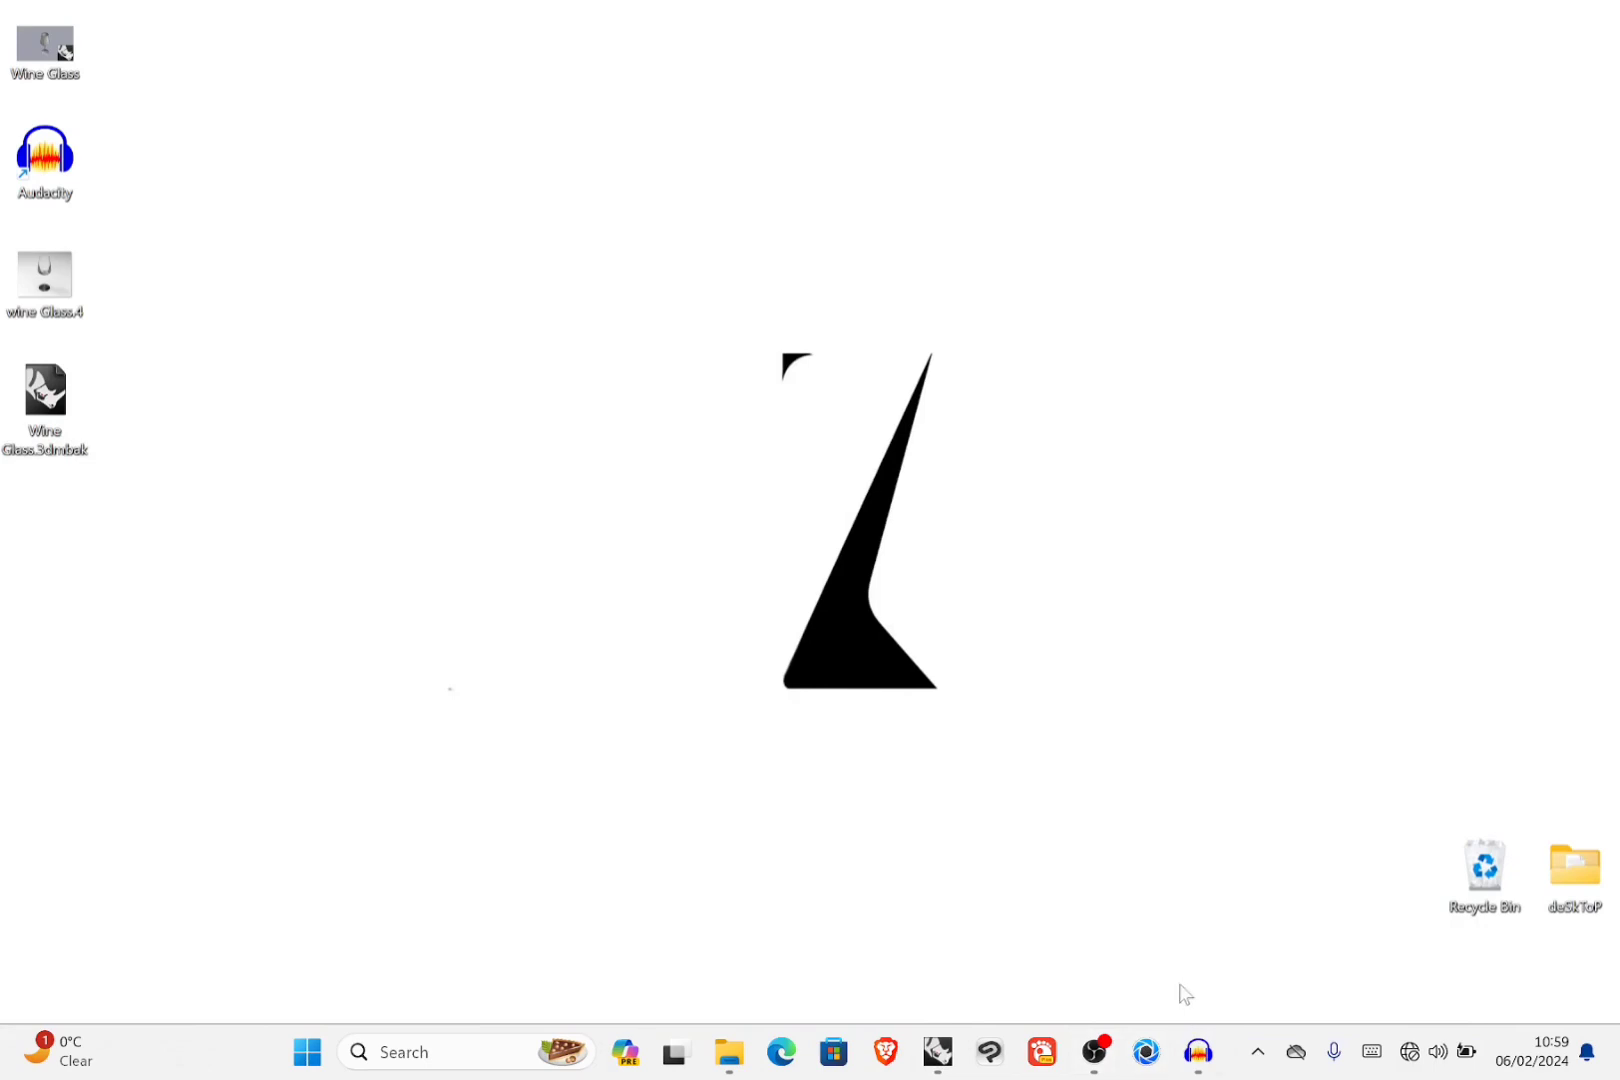
mouse_move(952, 1052)
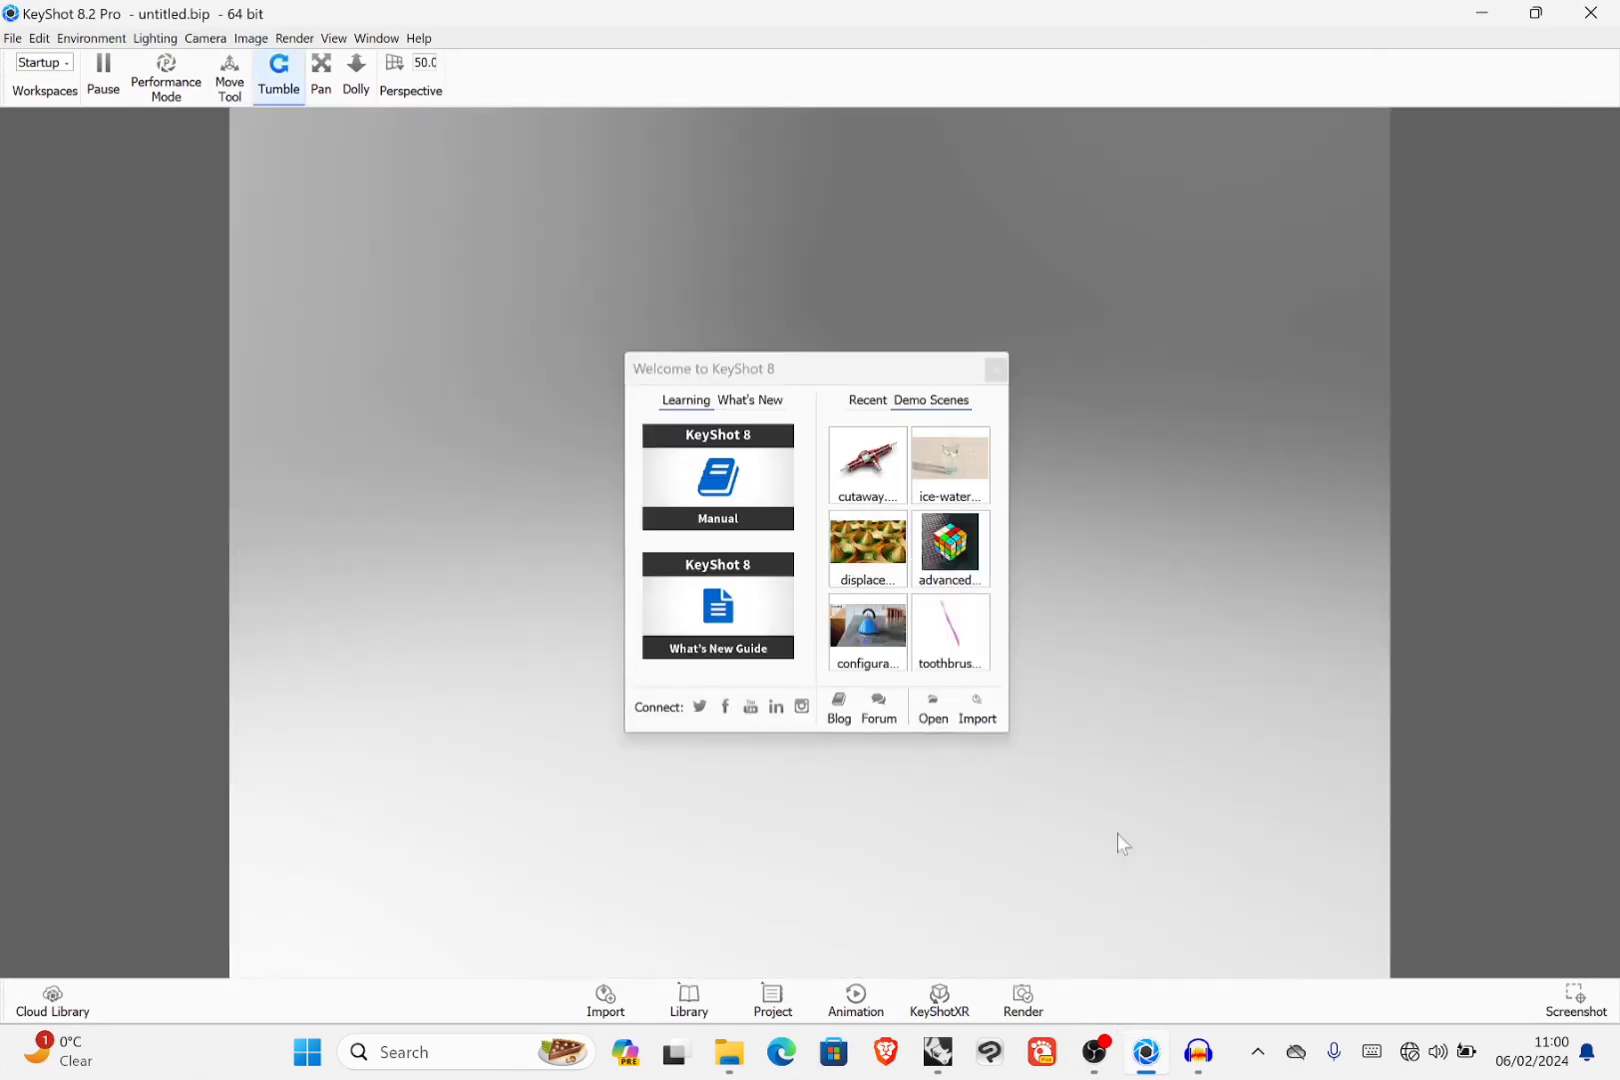
click(996, 370)
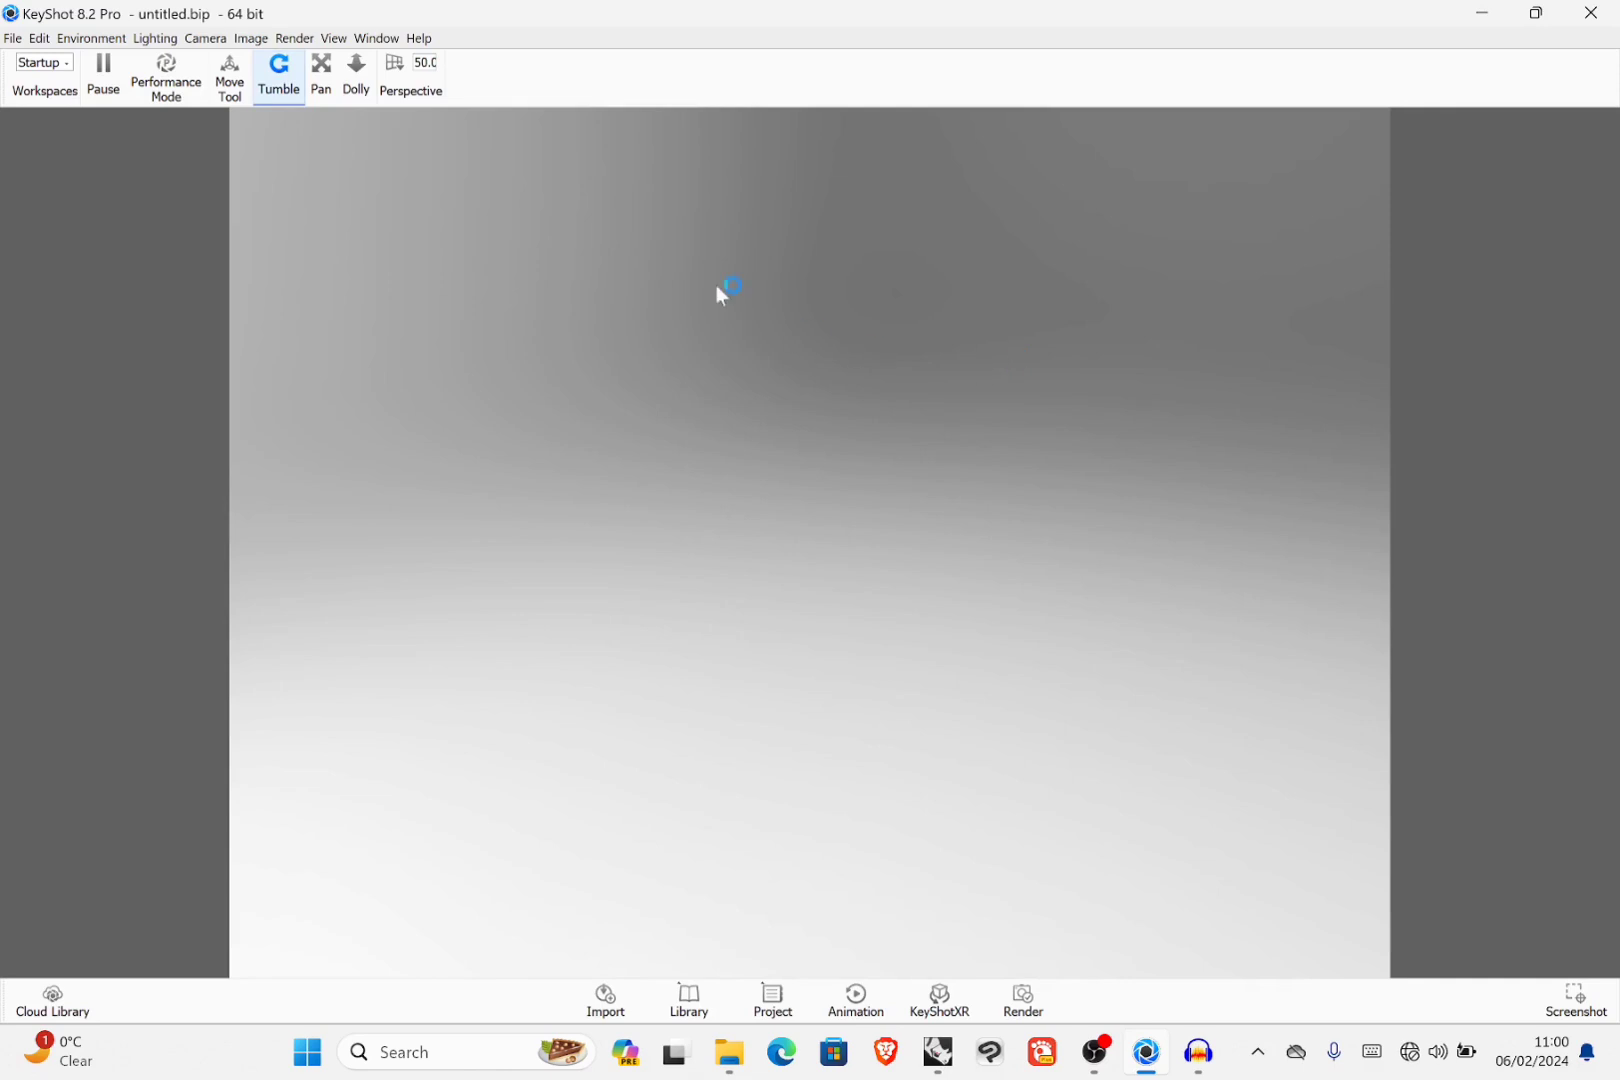
Step: Show the Materials library and the project's Scene settings beside the viewport
click(375, 38)
mouse_move(410, 143)
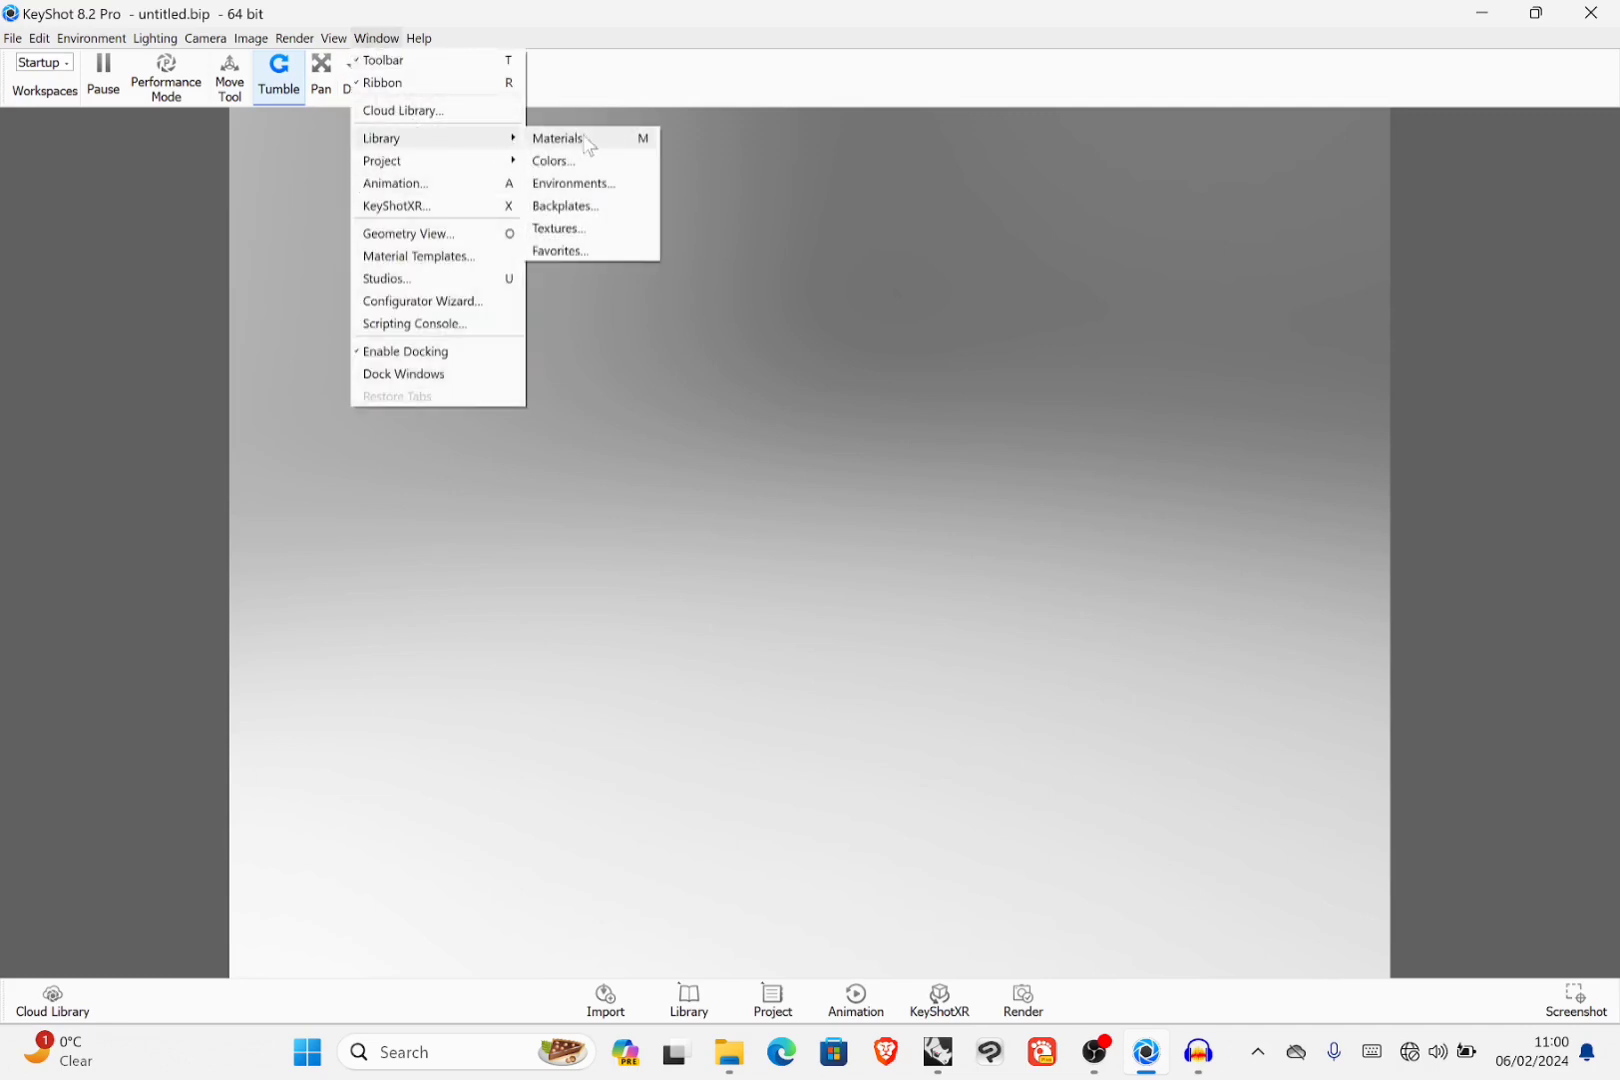
click(592, 139)
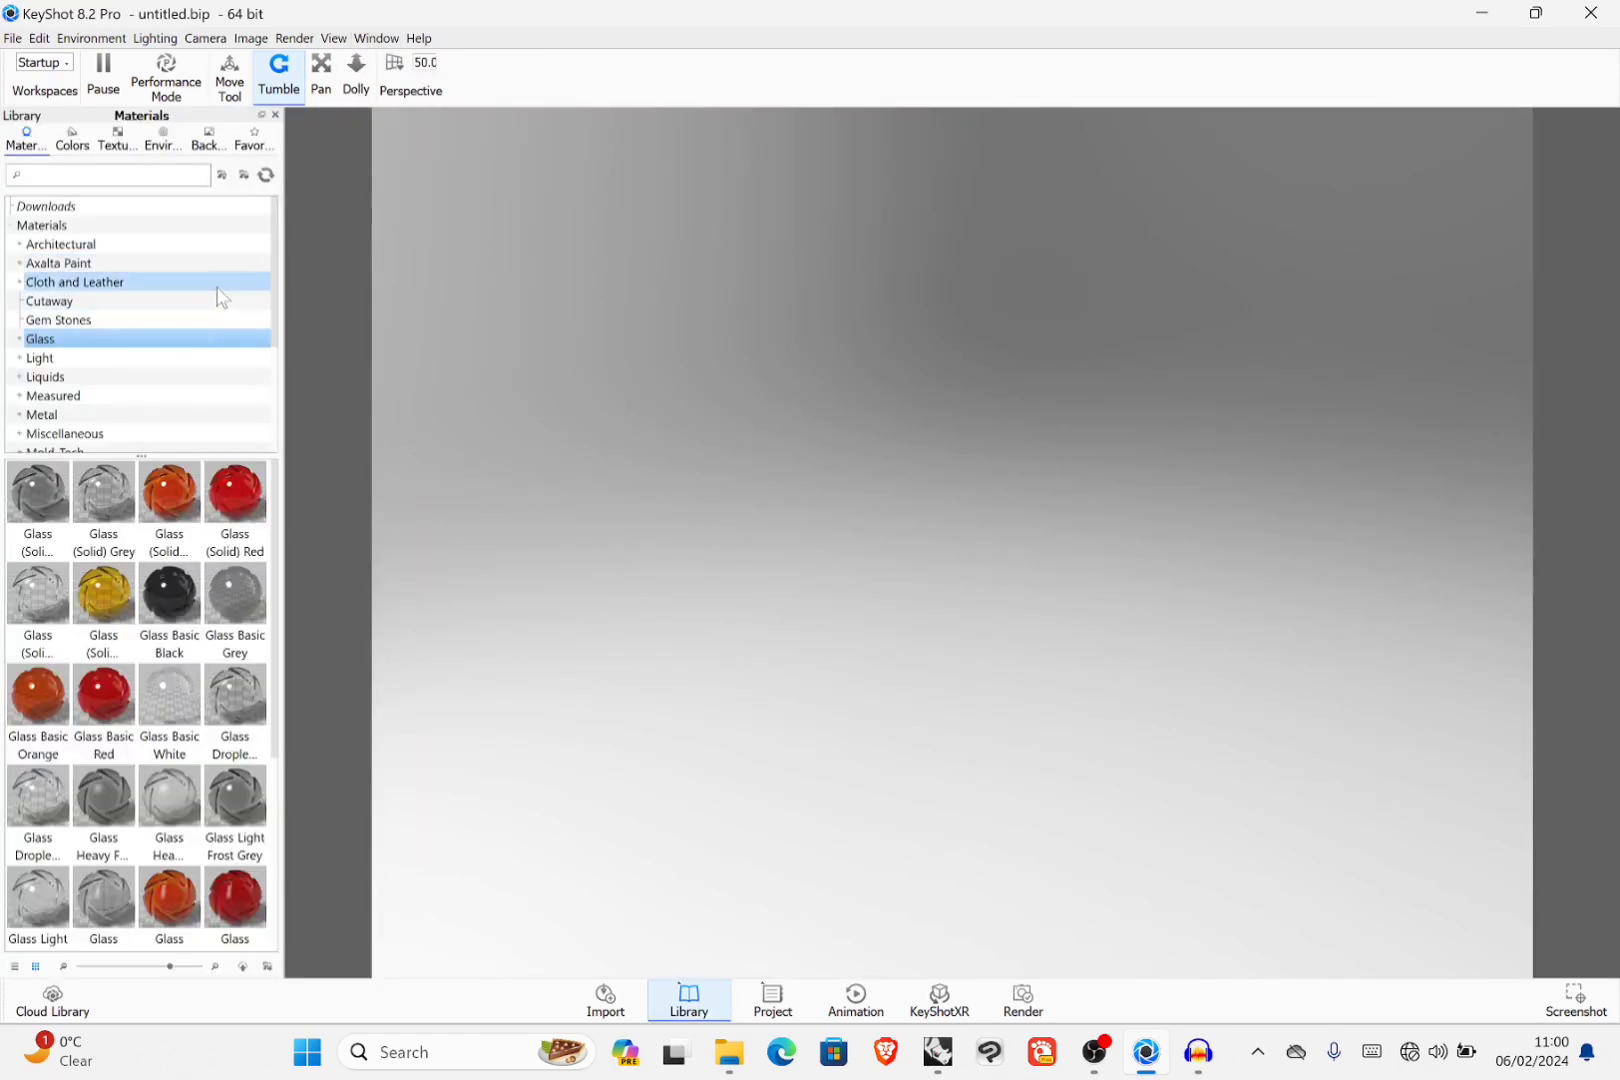
click(381, 42)
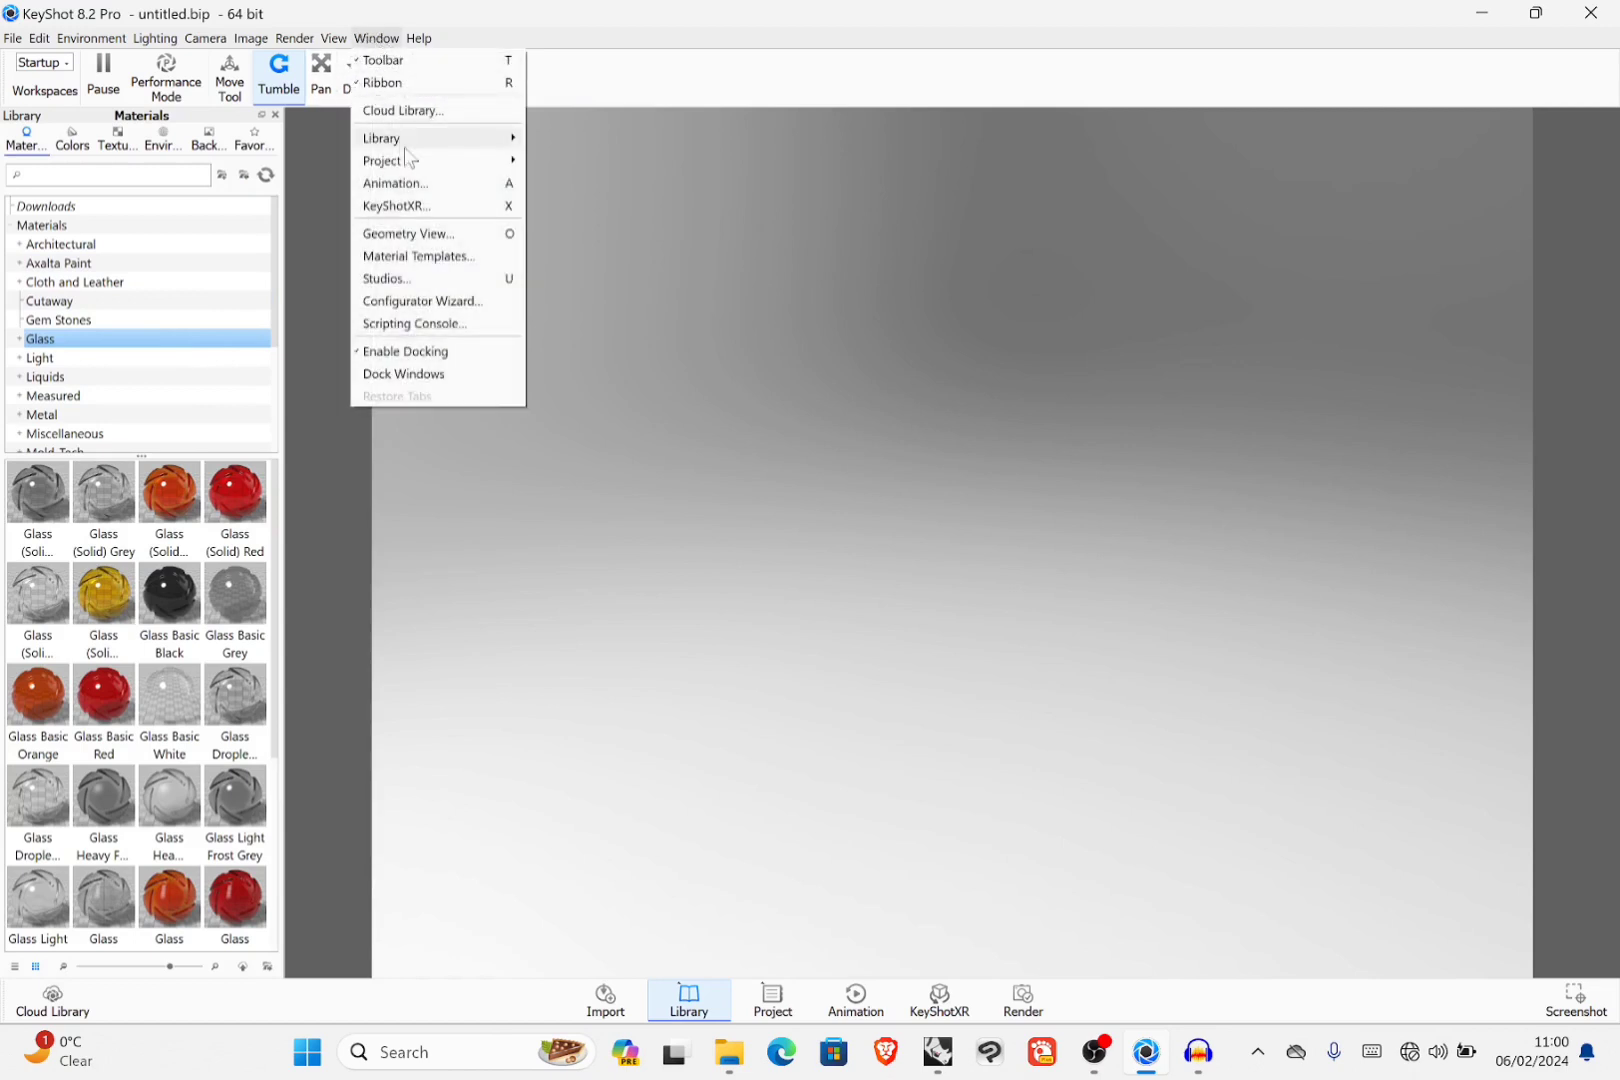
mouse_move(456, 149)
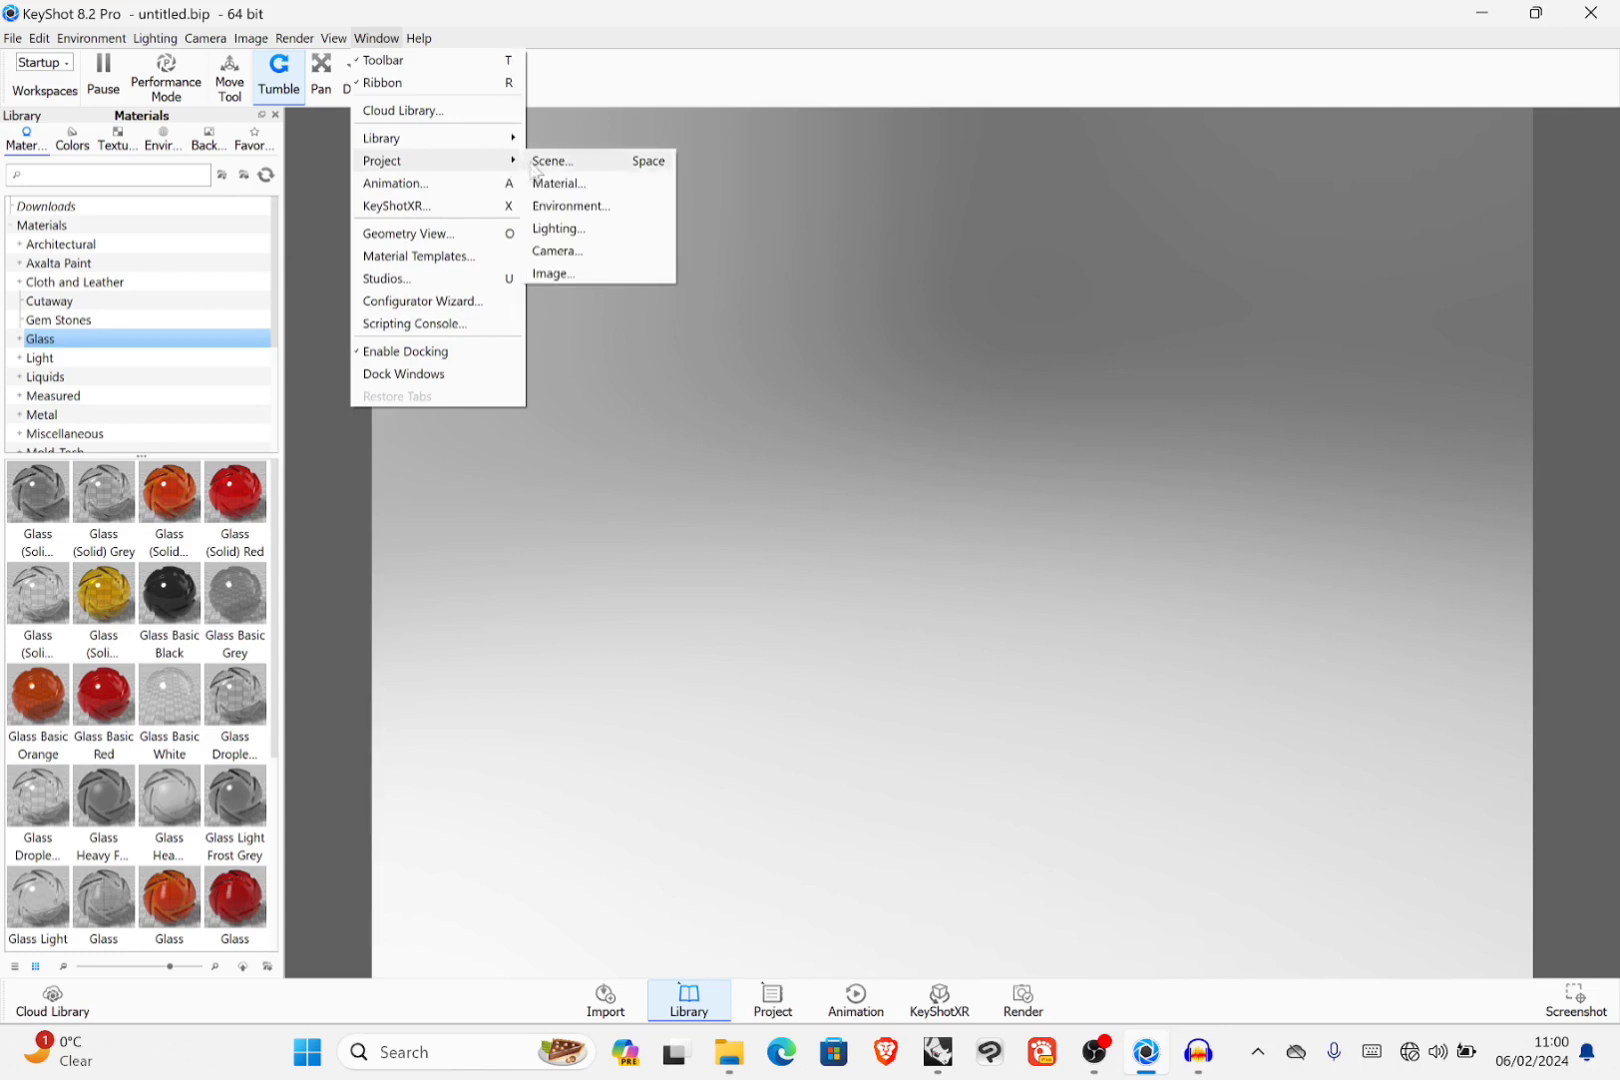
click(595, 163)
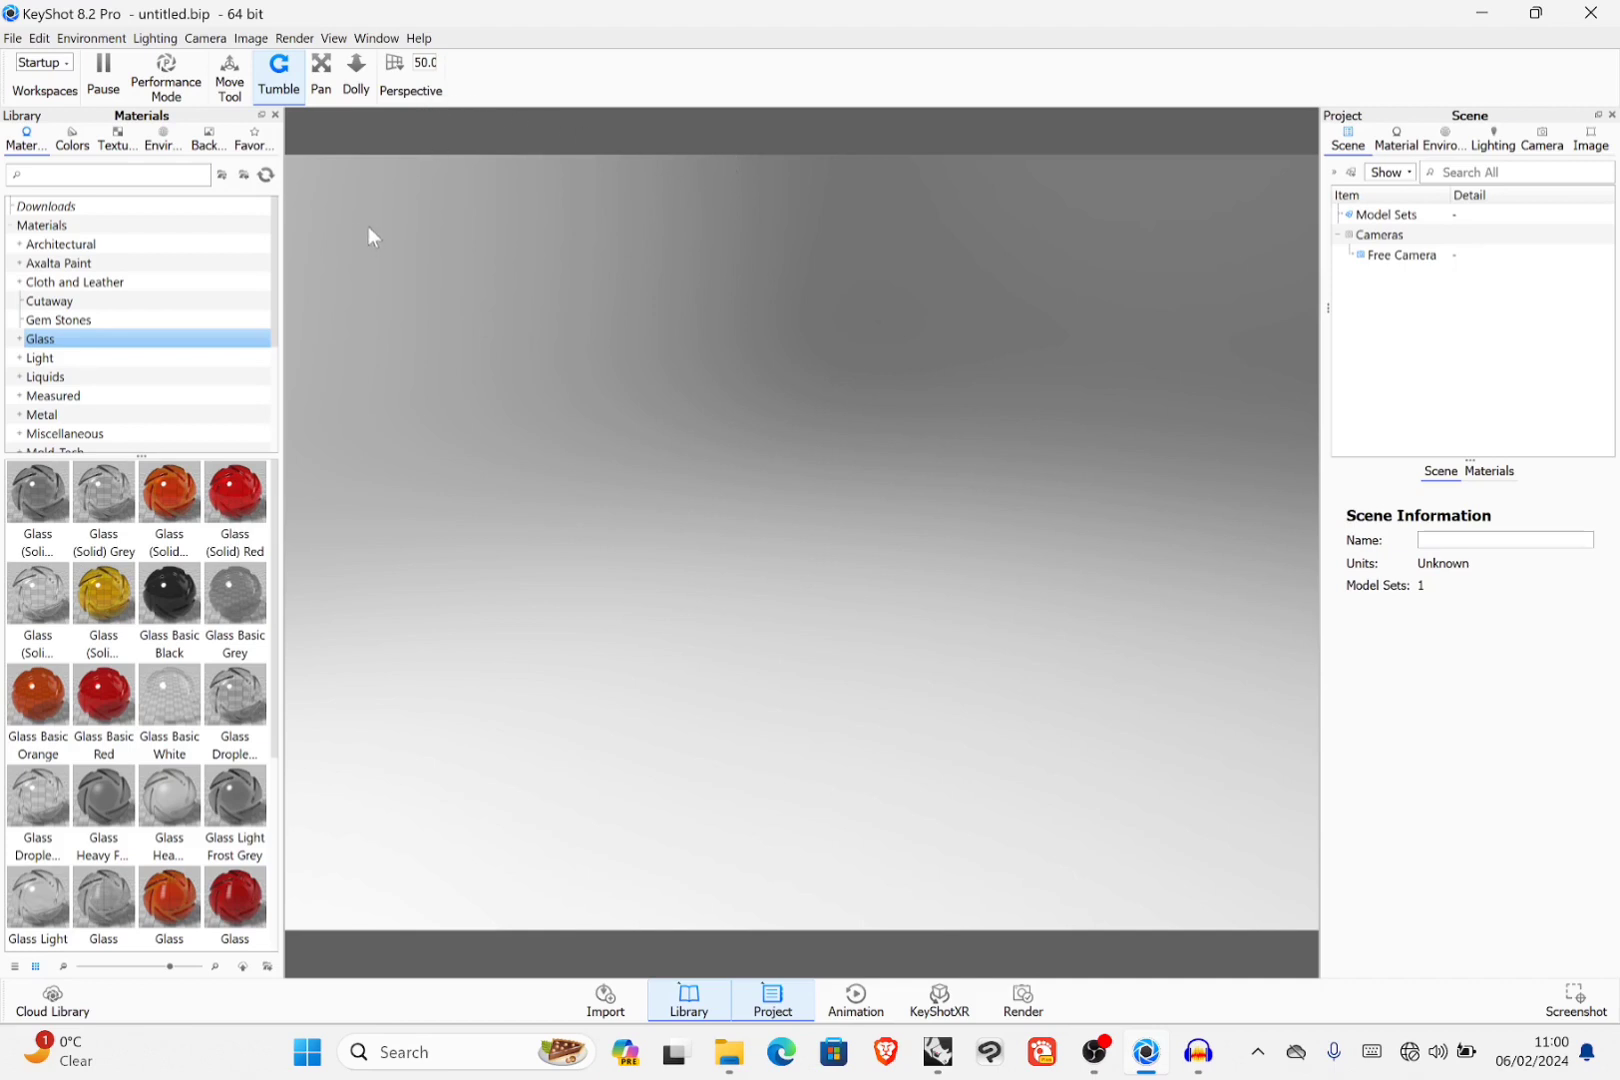
Step: Import the Wine Glass 3dm file from the Desktop with the up orientation set to Z
click(13, 38)
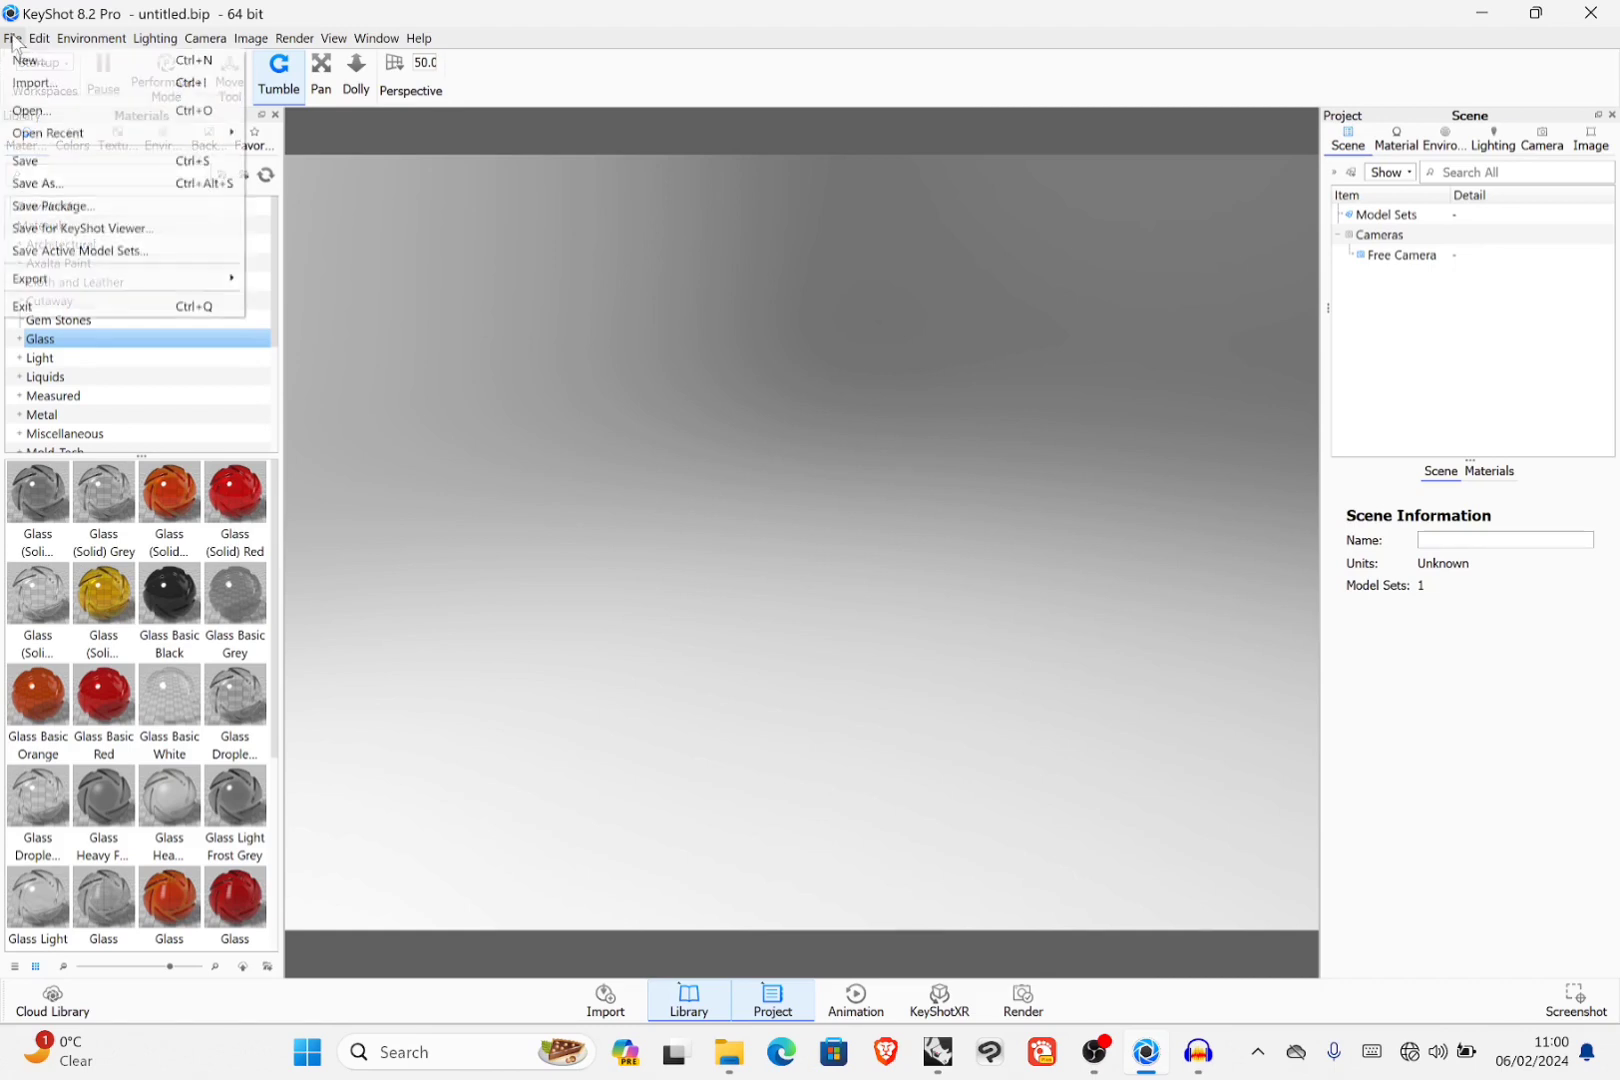
click(90, 86)
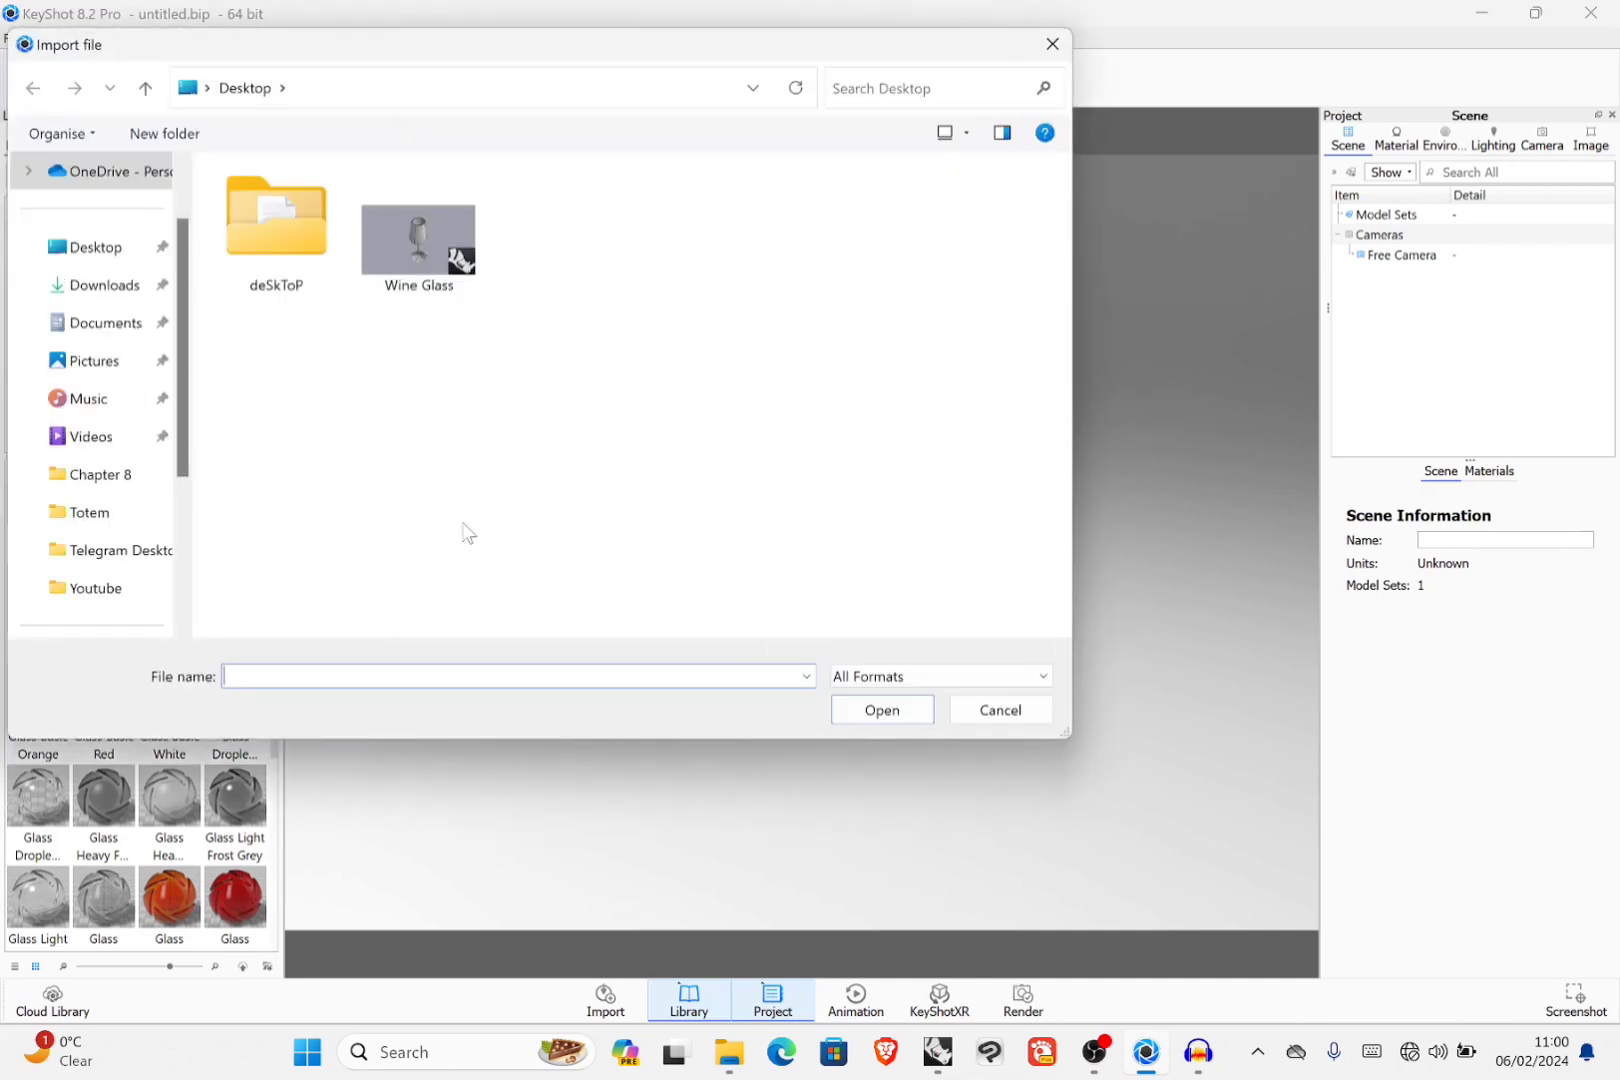
click(432, 262)
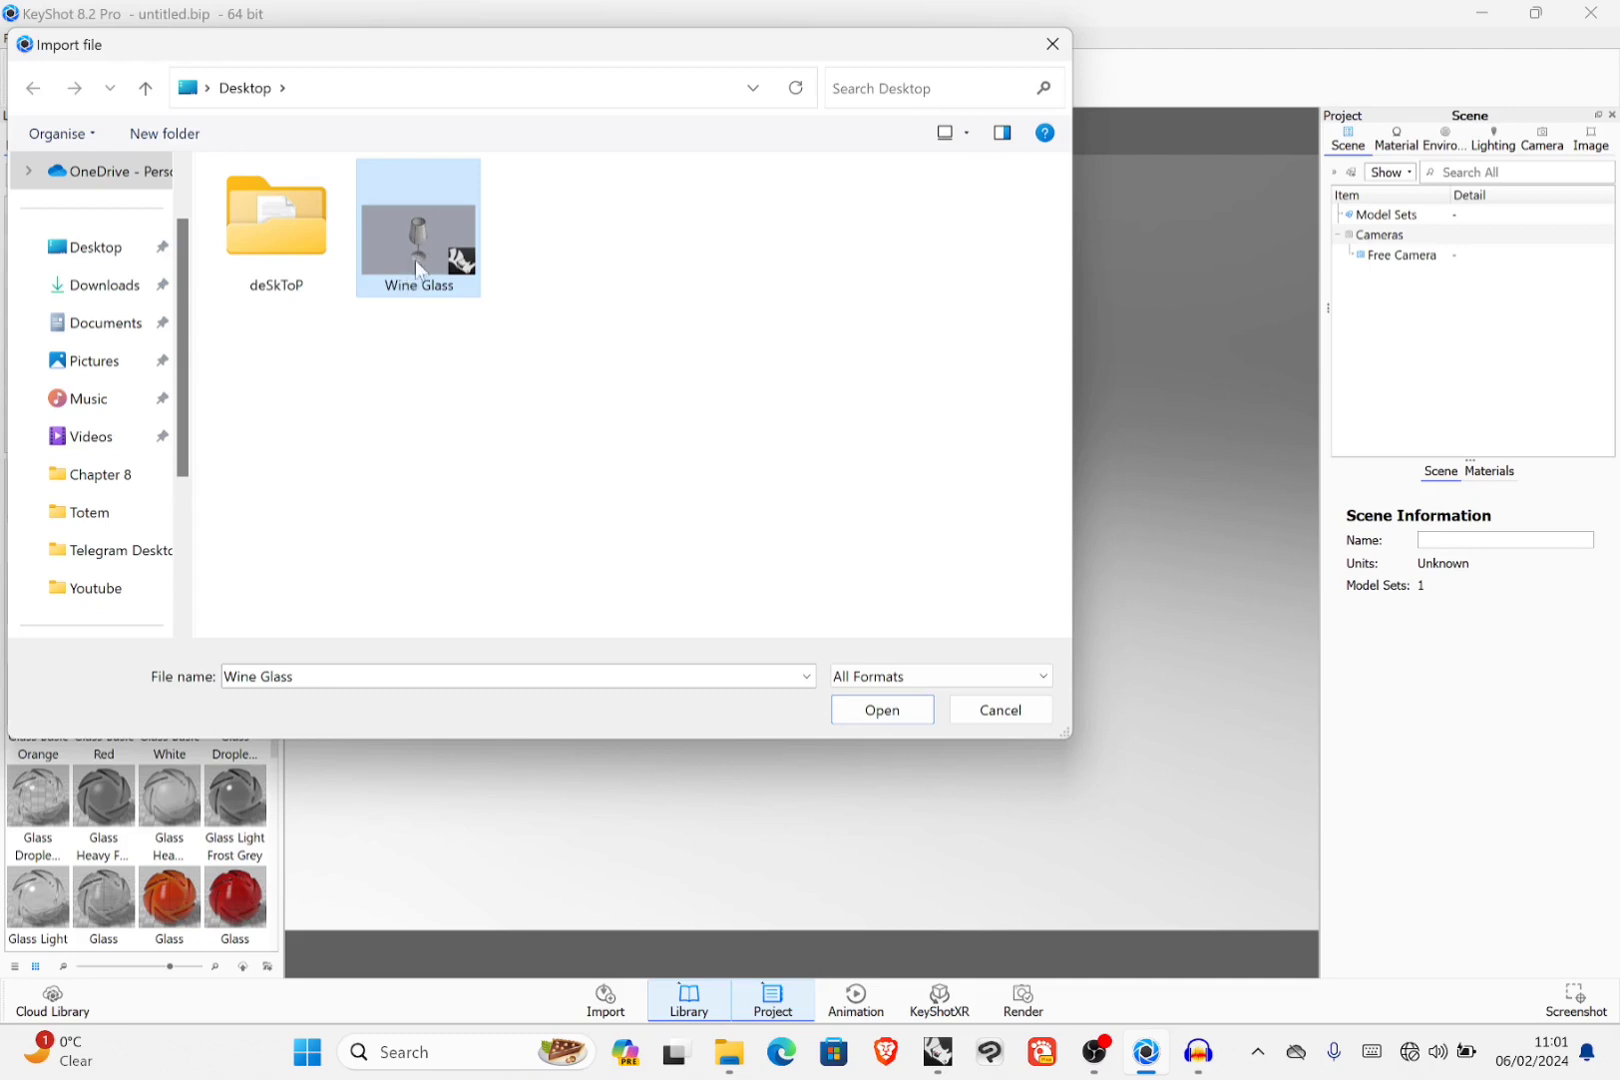
click(882, 710)
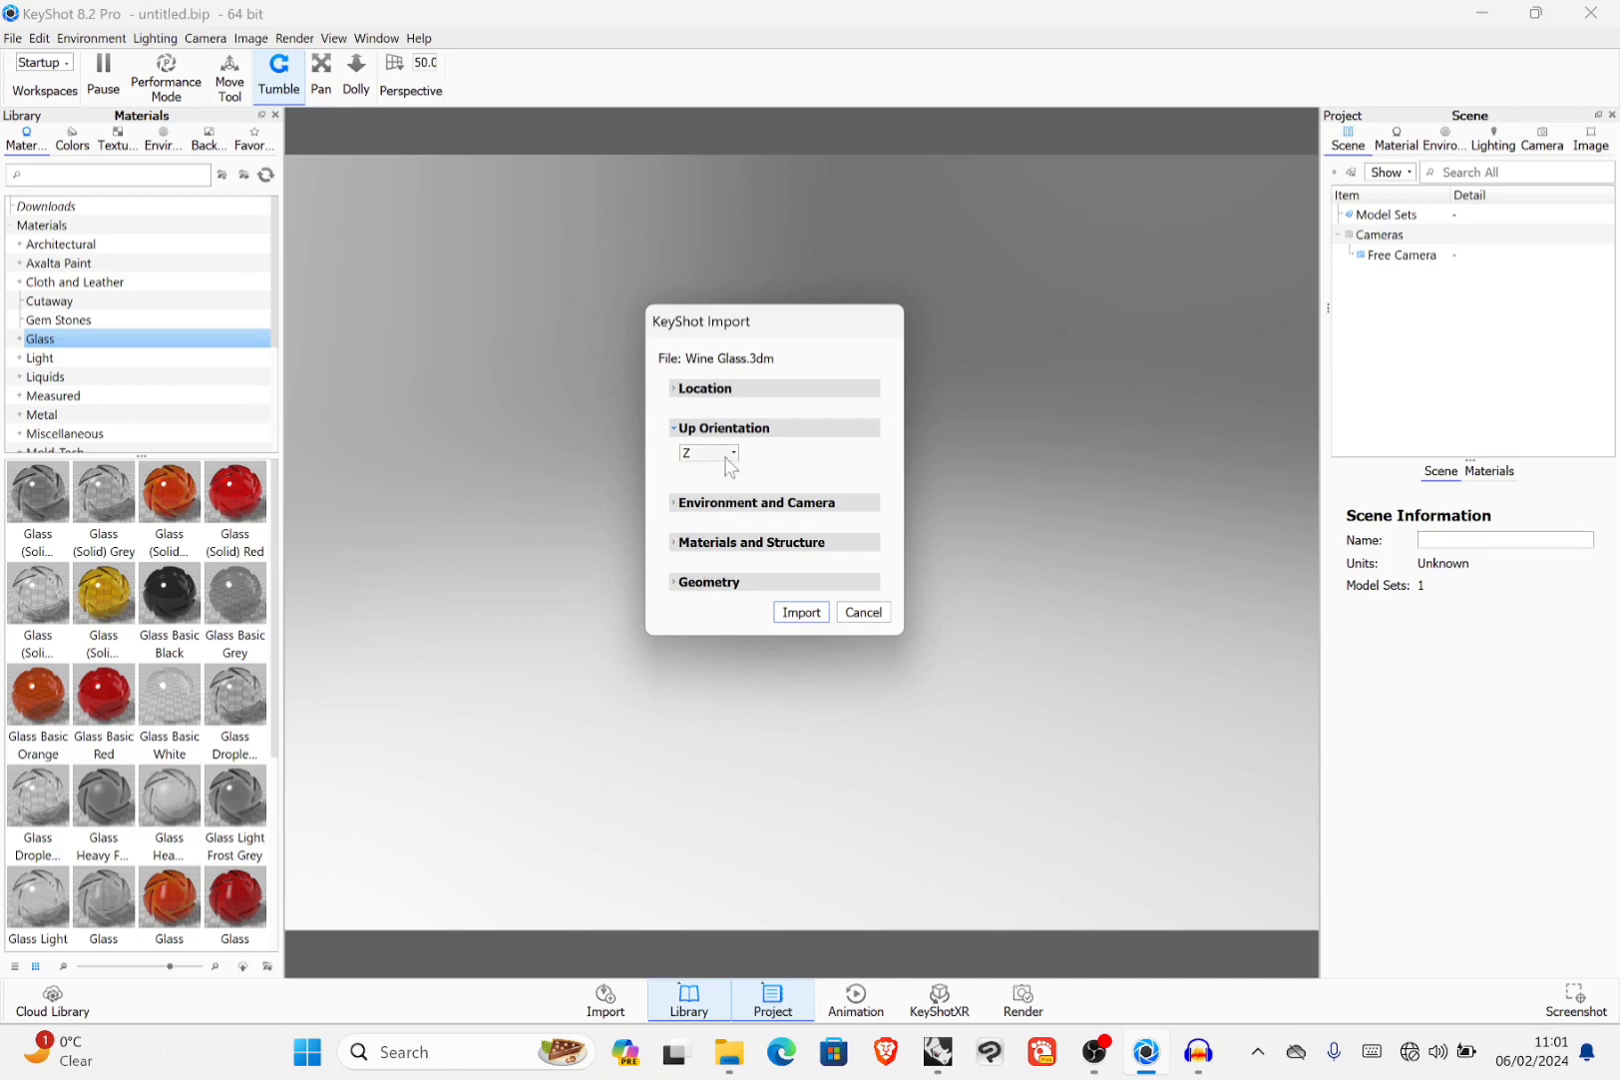
click(697, 430)
click(697, 430)
click(733, 455)
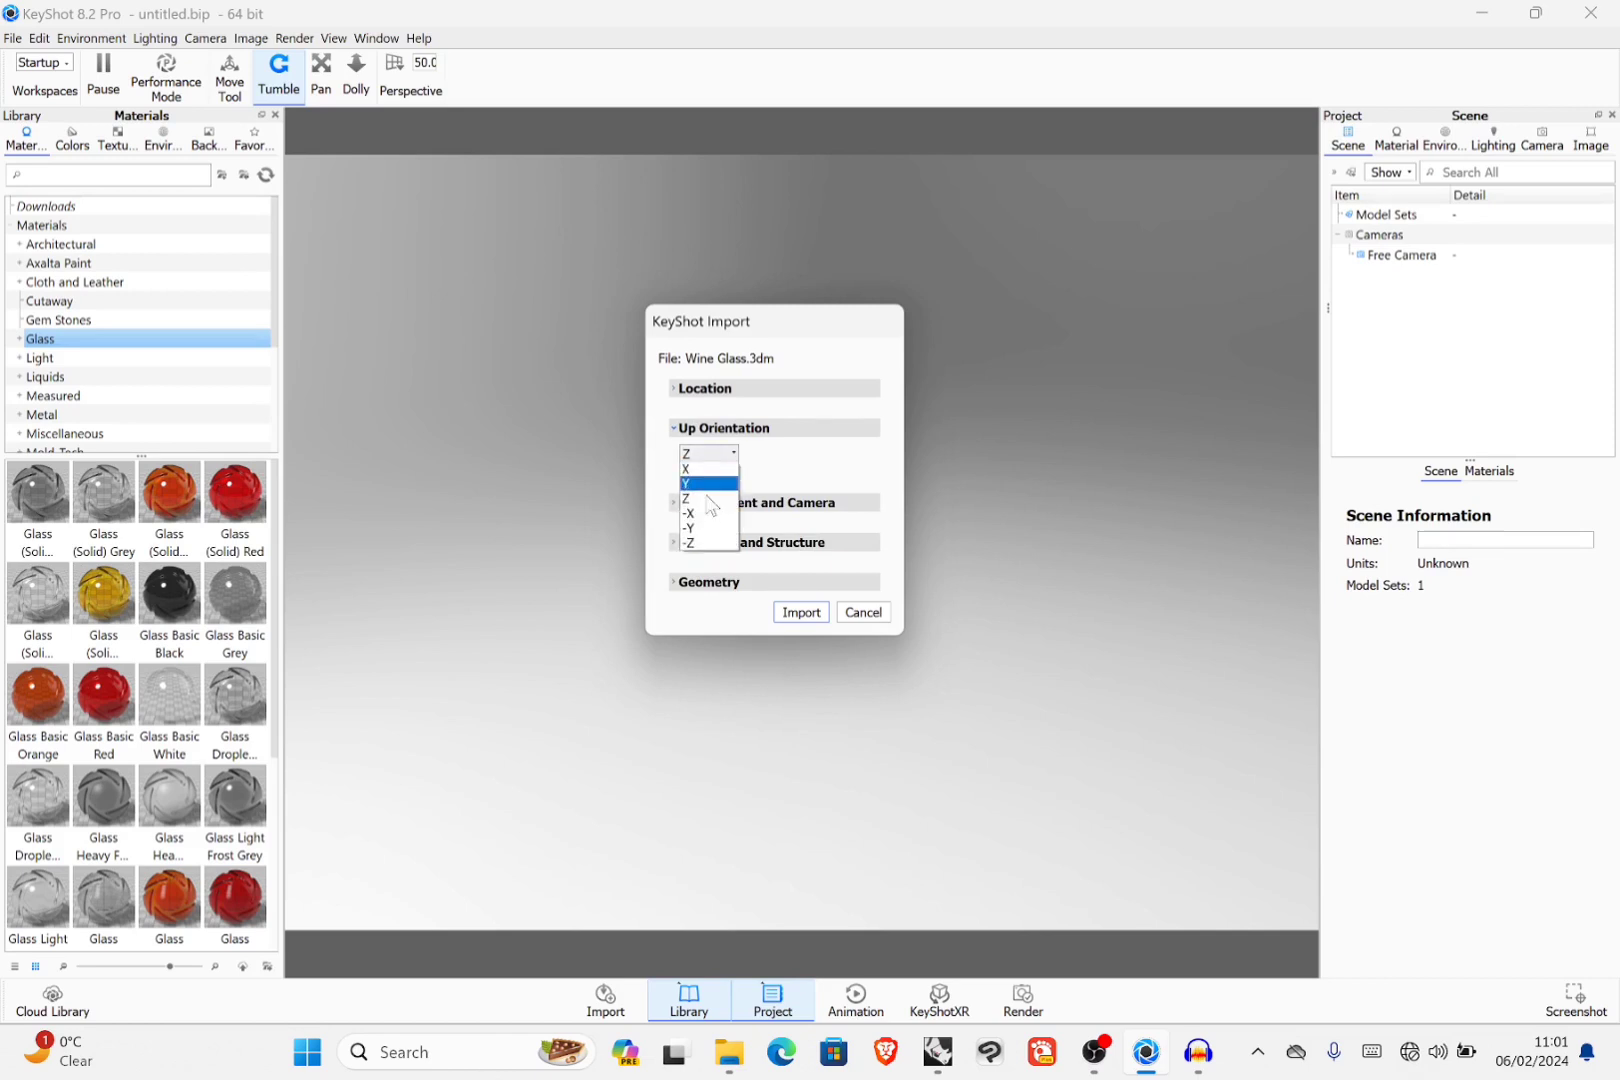
click(705, 510)
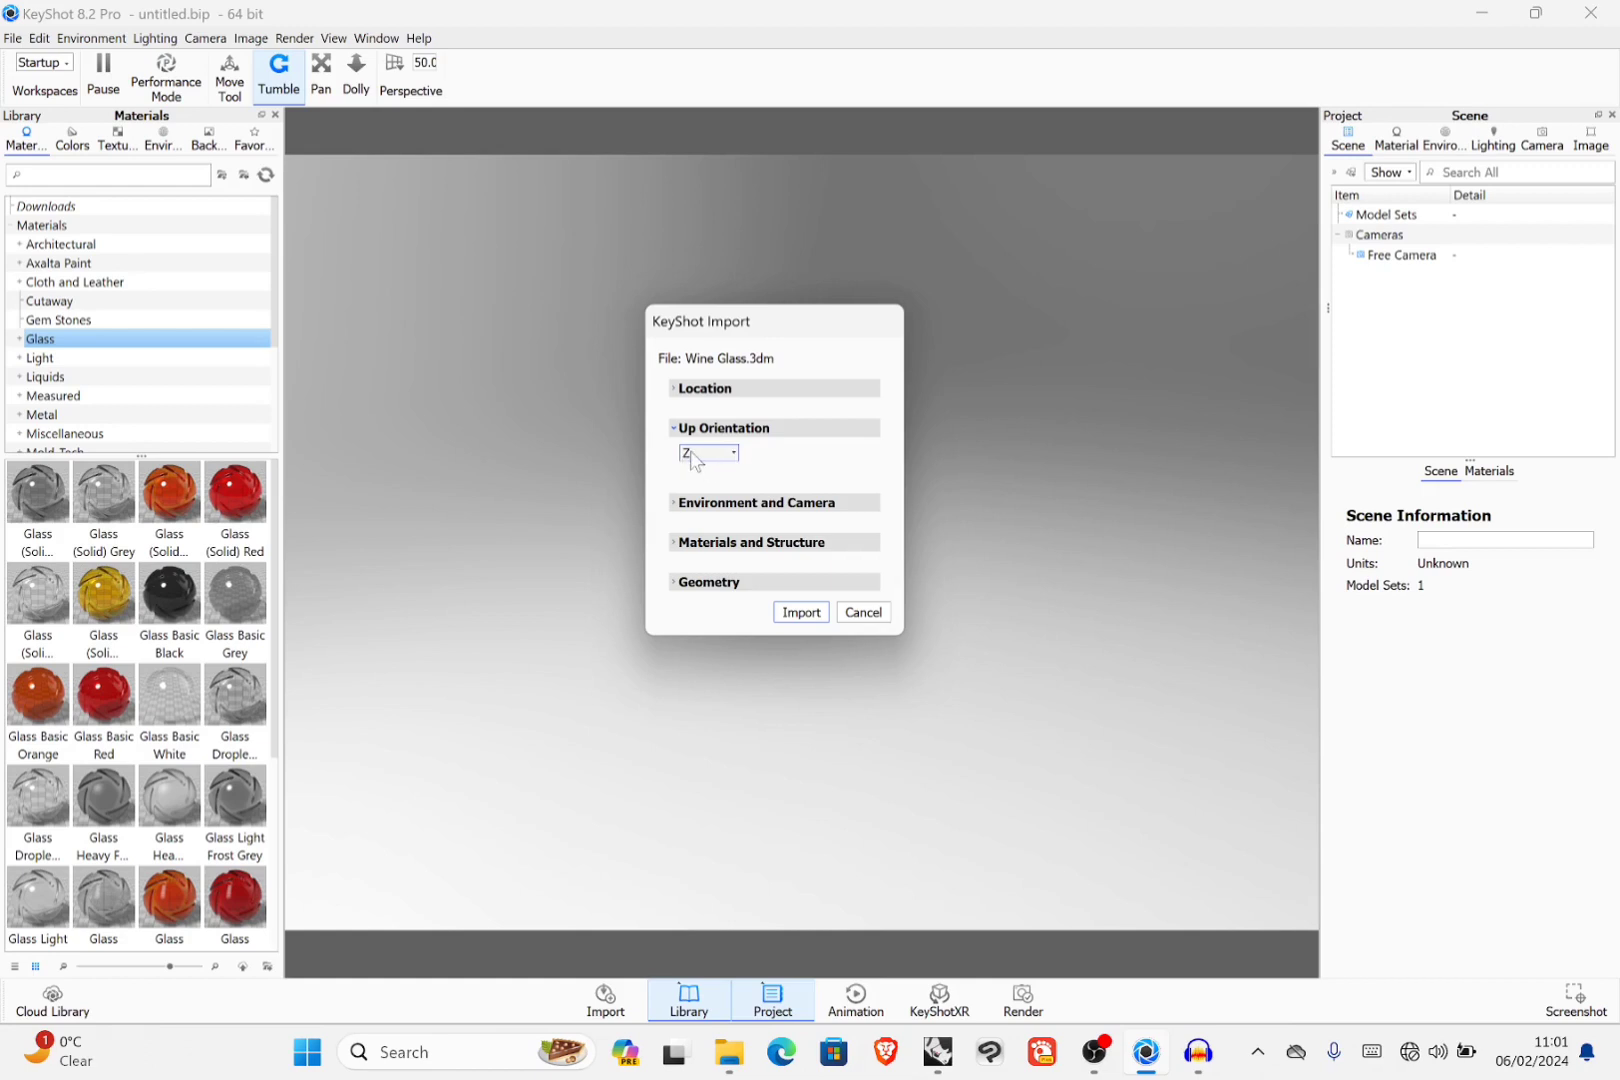
click(800, 622)
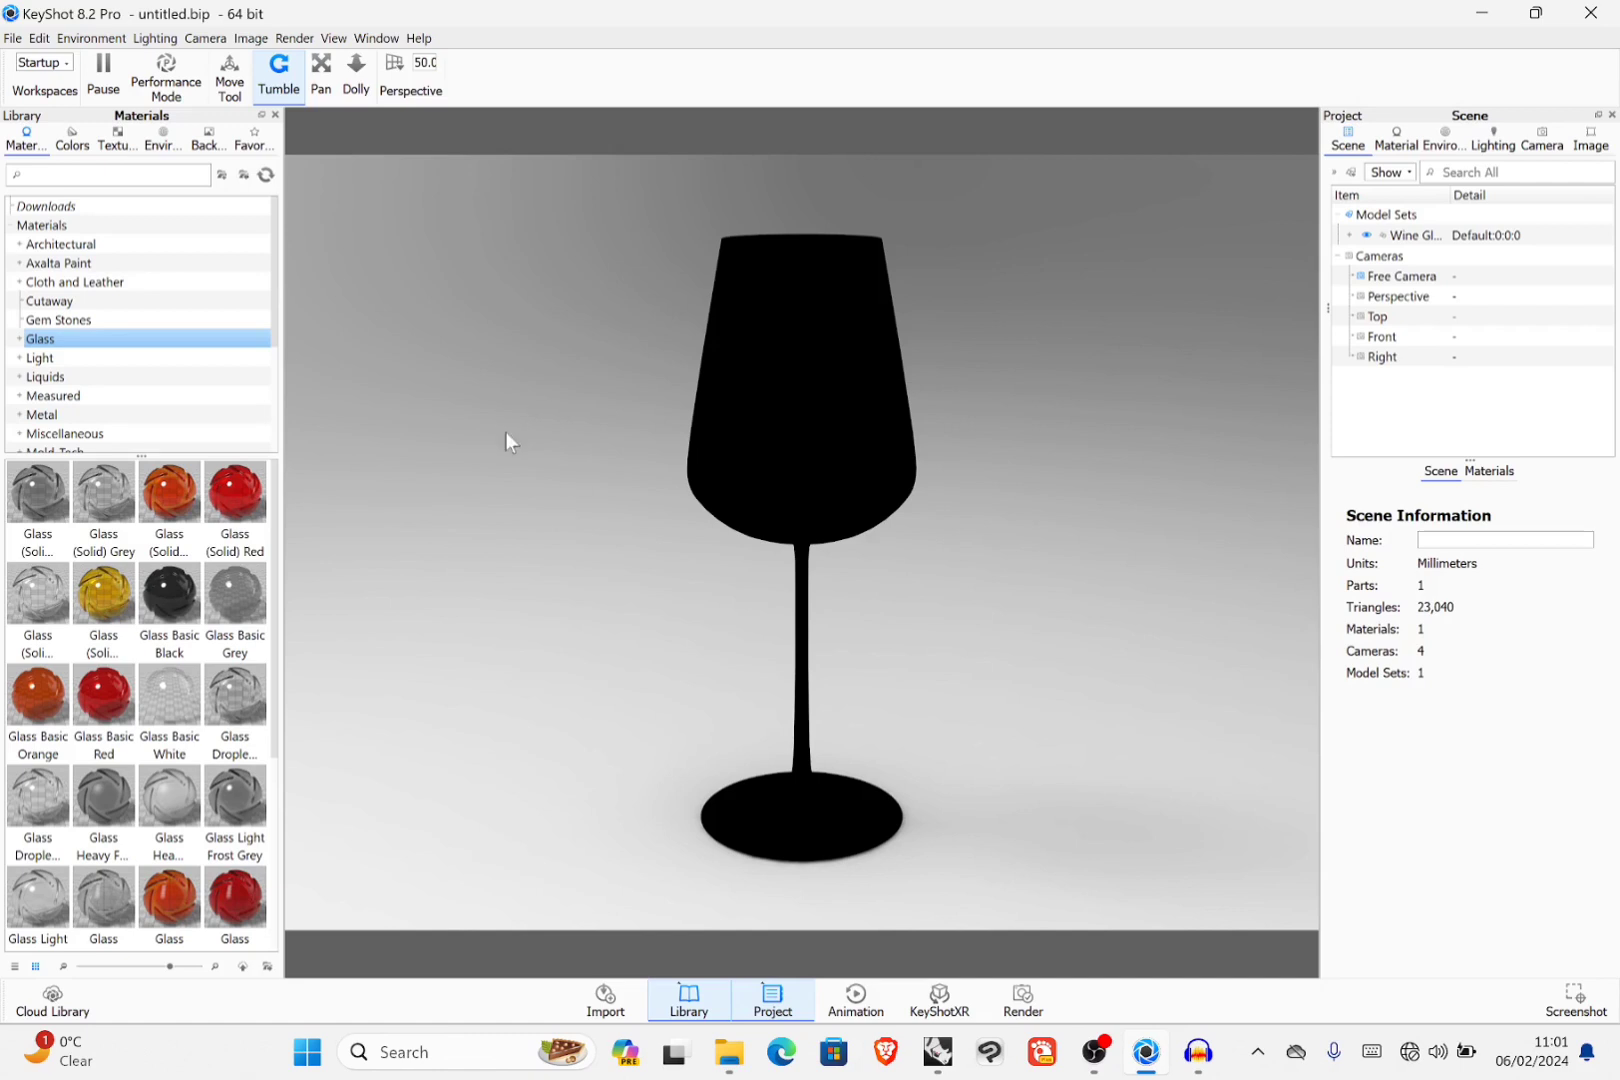
Step: Reframe the wine glass with the Tumble, Pan and Dolly camera tools, bringing the camera slightly closer
drag(528, 466, 742, 442)
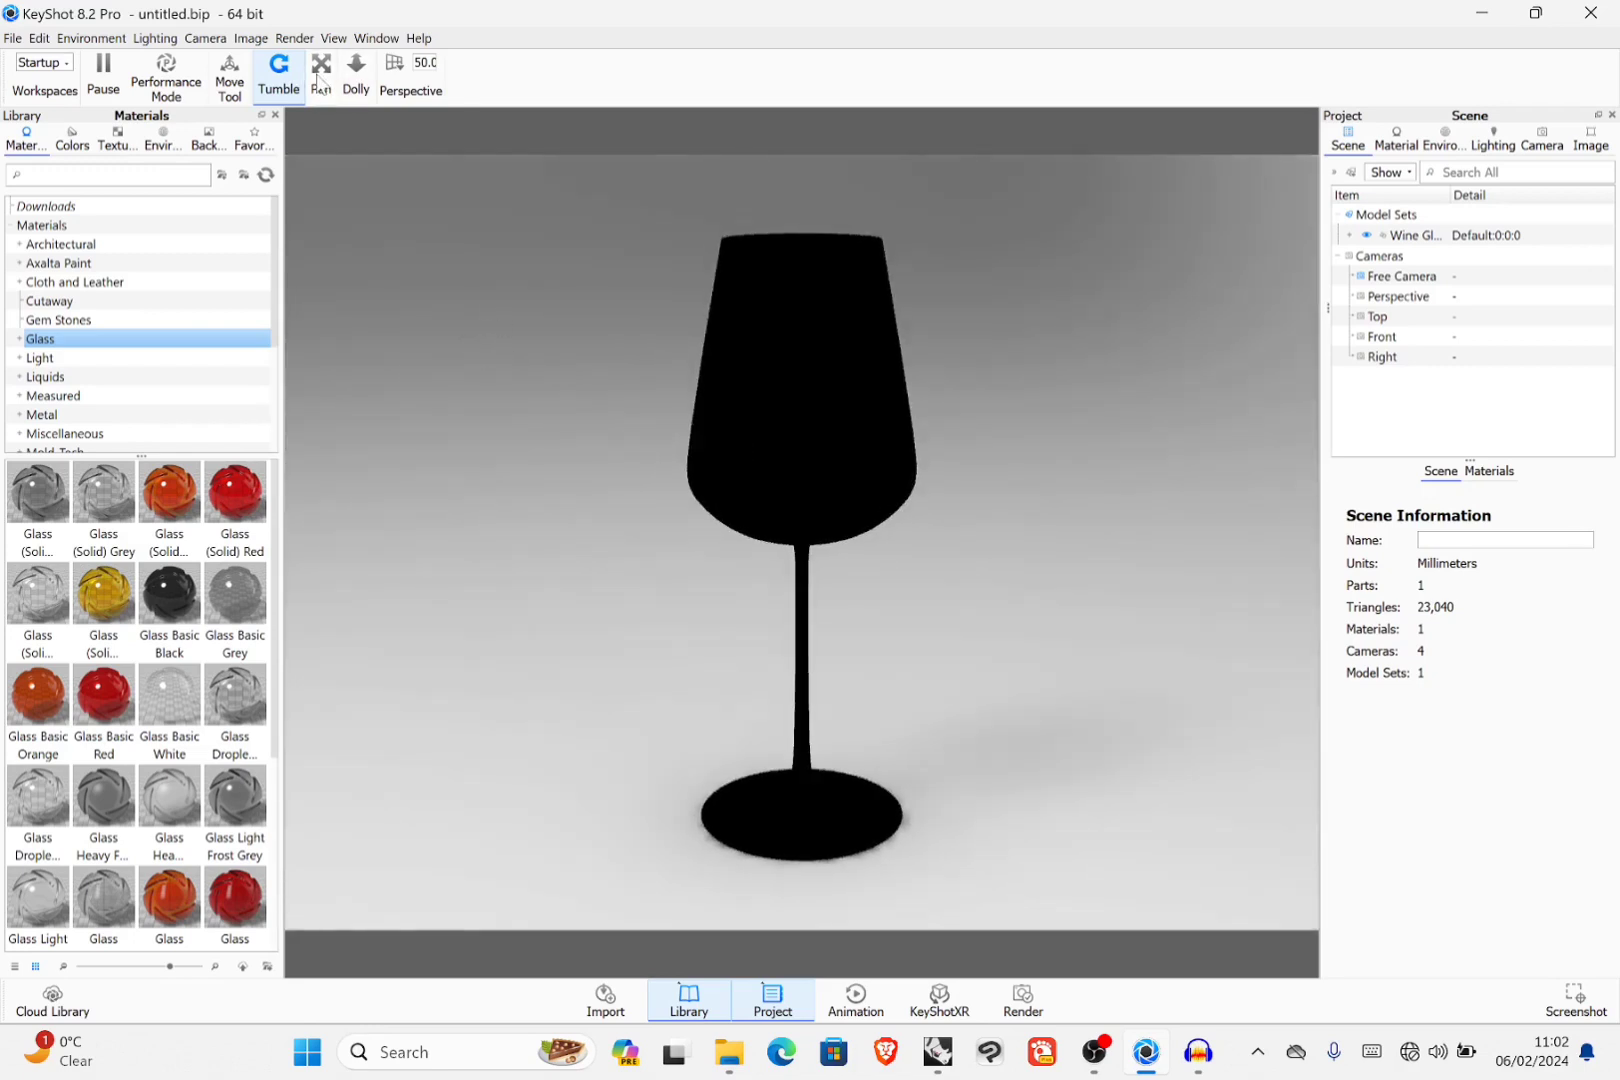
click(319, 74)
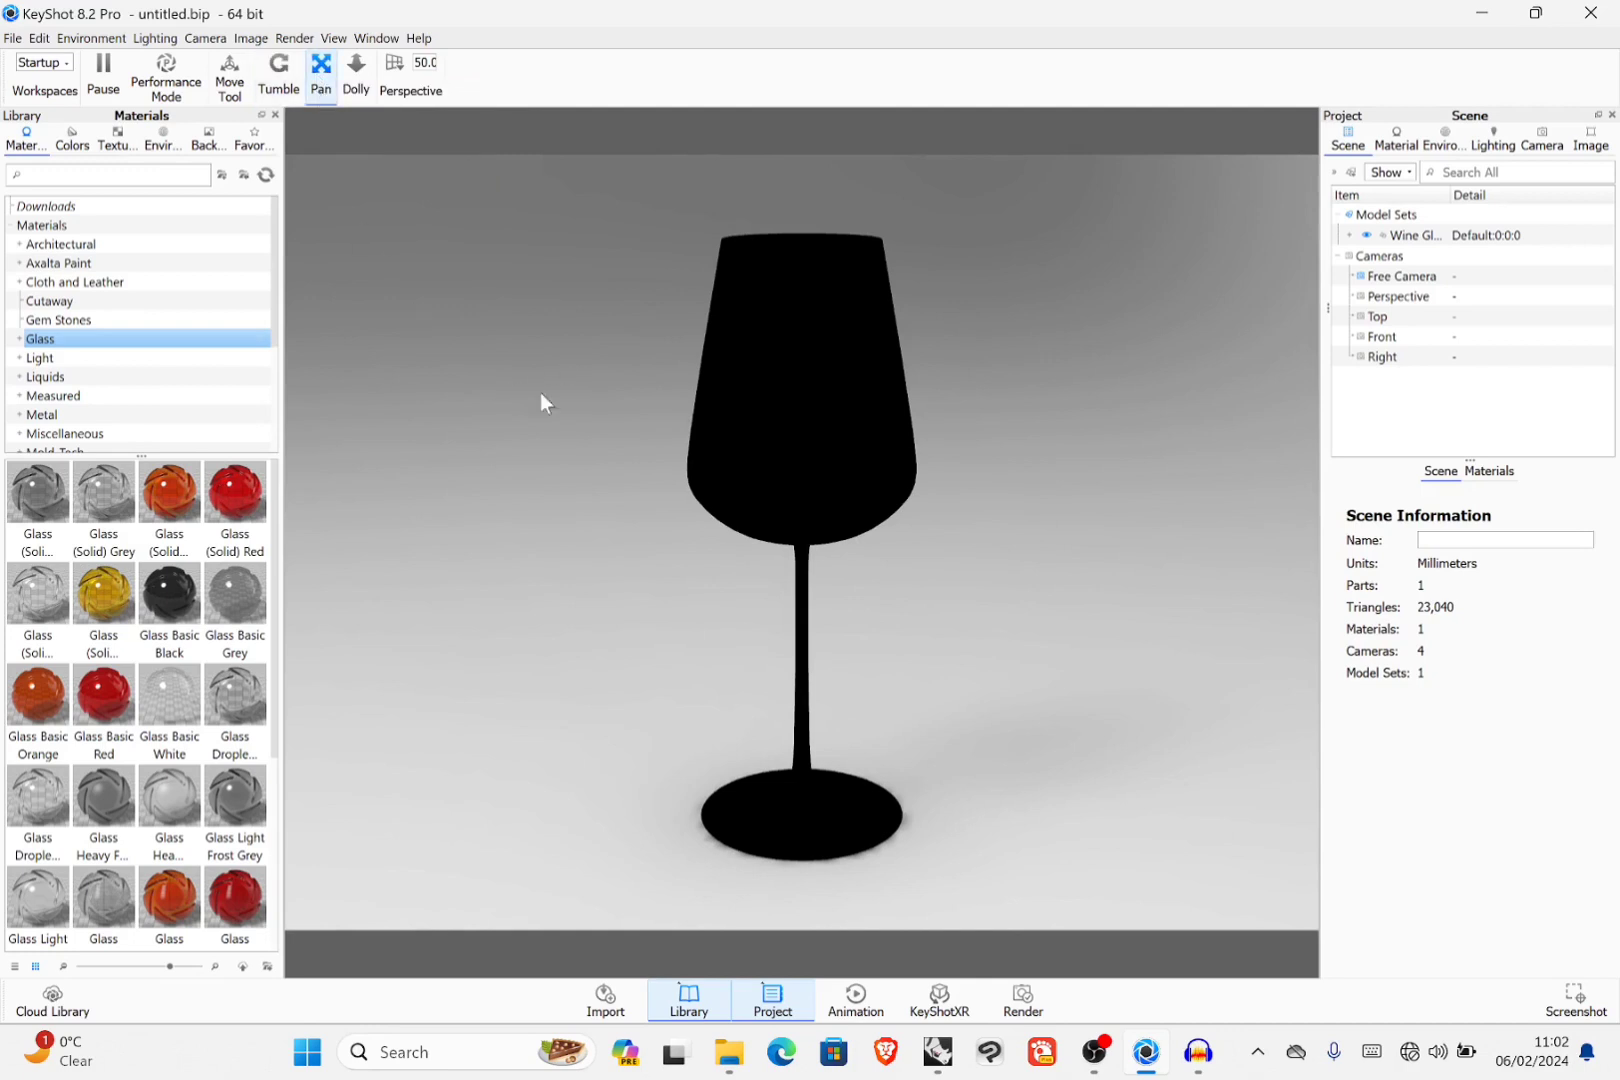
drag(540, 402, 583, 372)
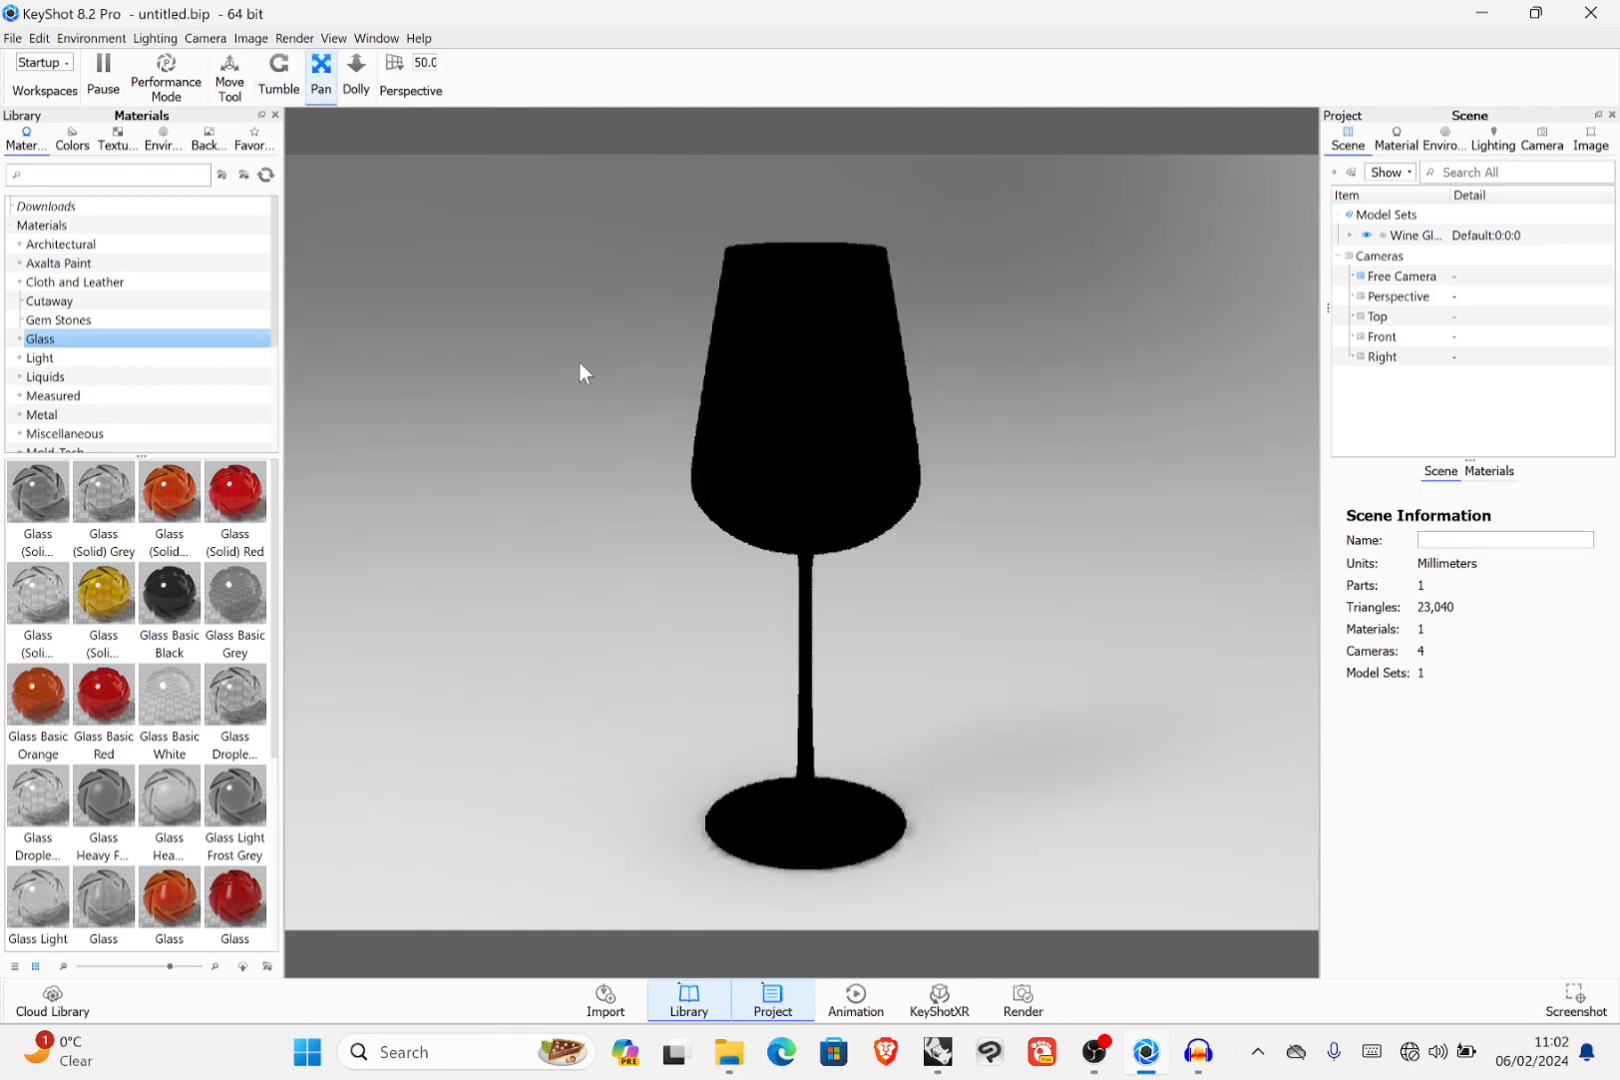
click(352, 82)
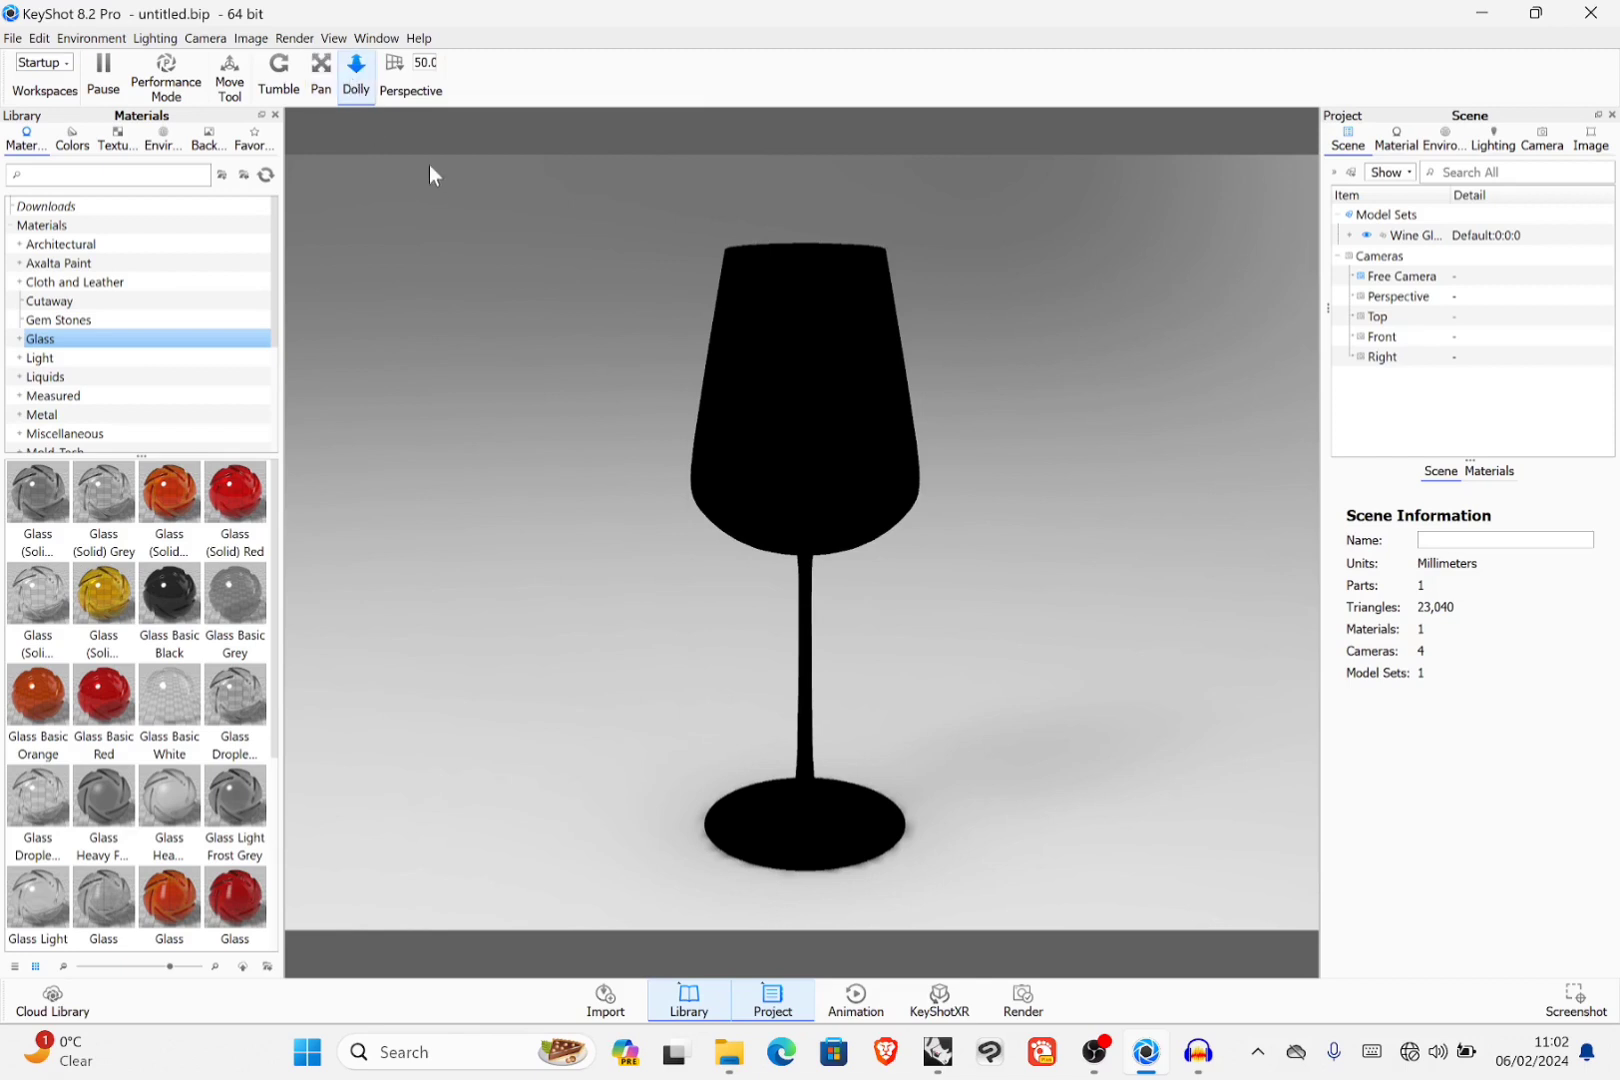
drag(560, 458, 595, 422)
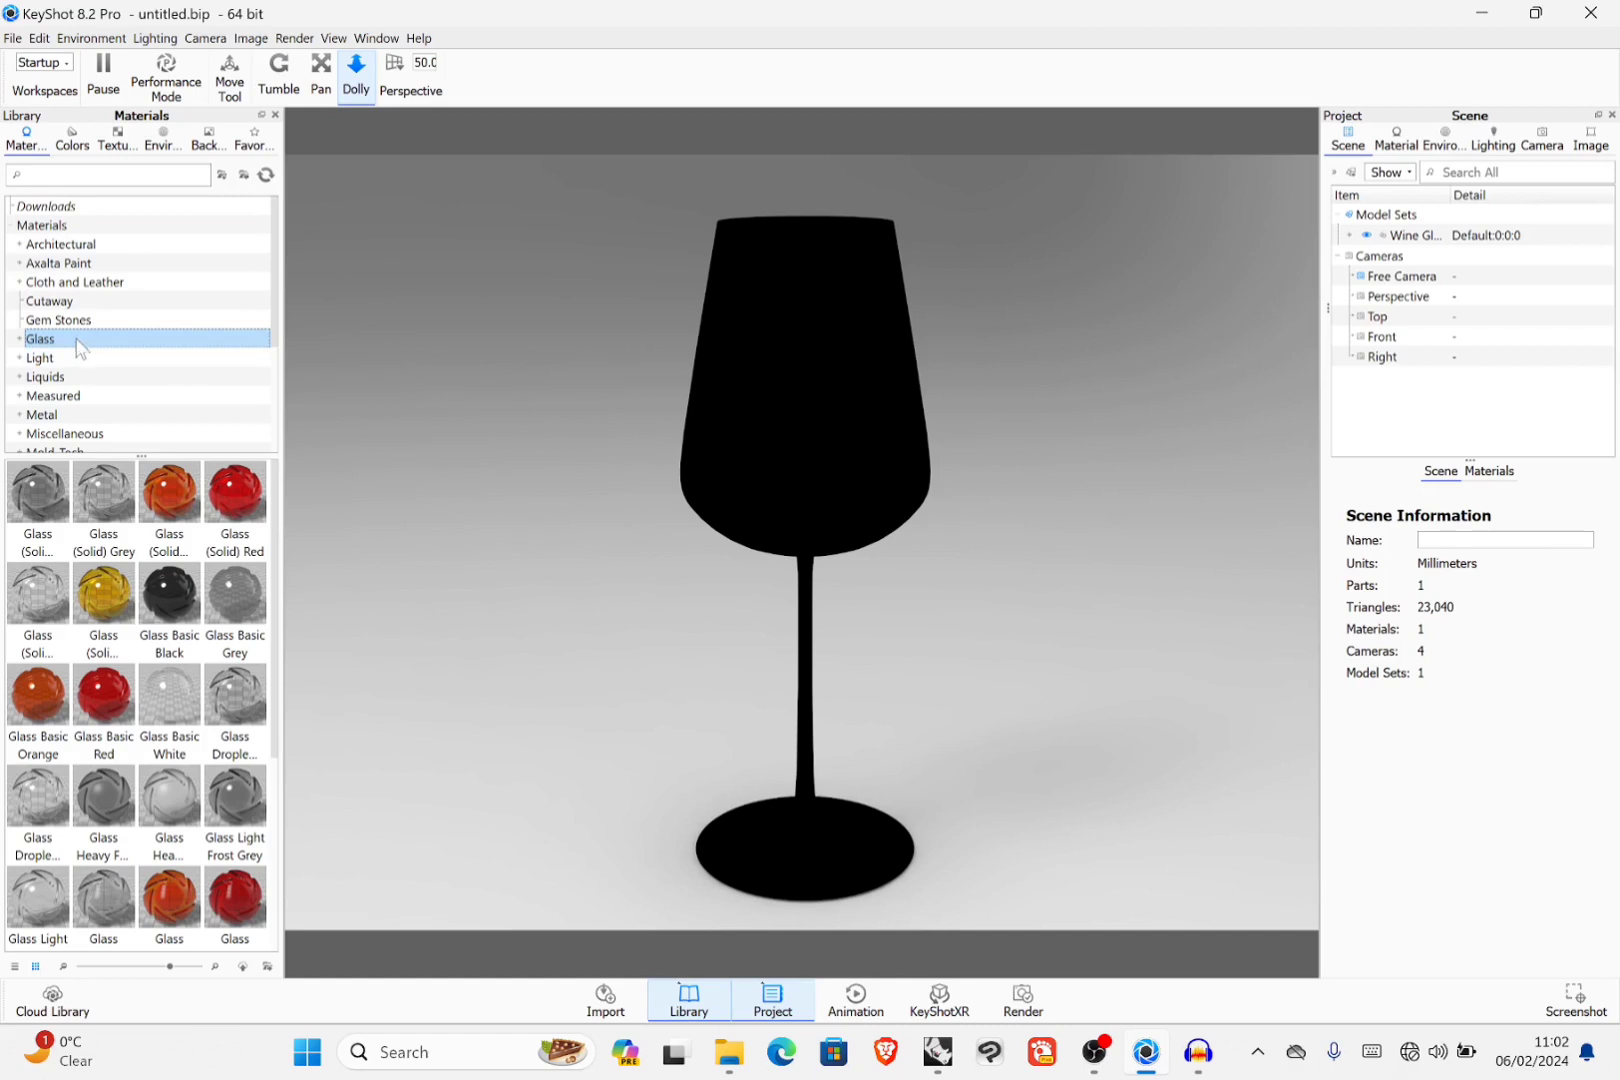
Step: Apply the Glass (Solid) Black material from the Glass category to the wine glass
click(52, 359)
click(62, 342)
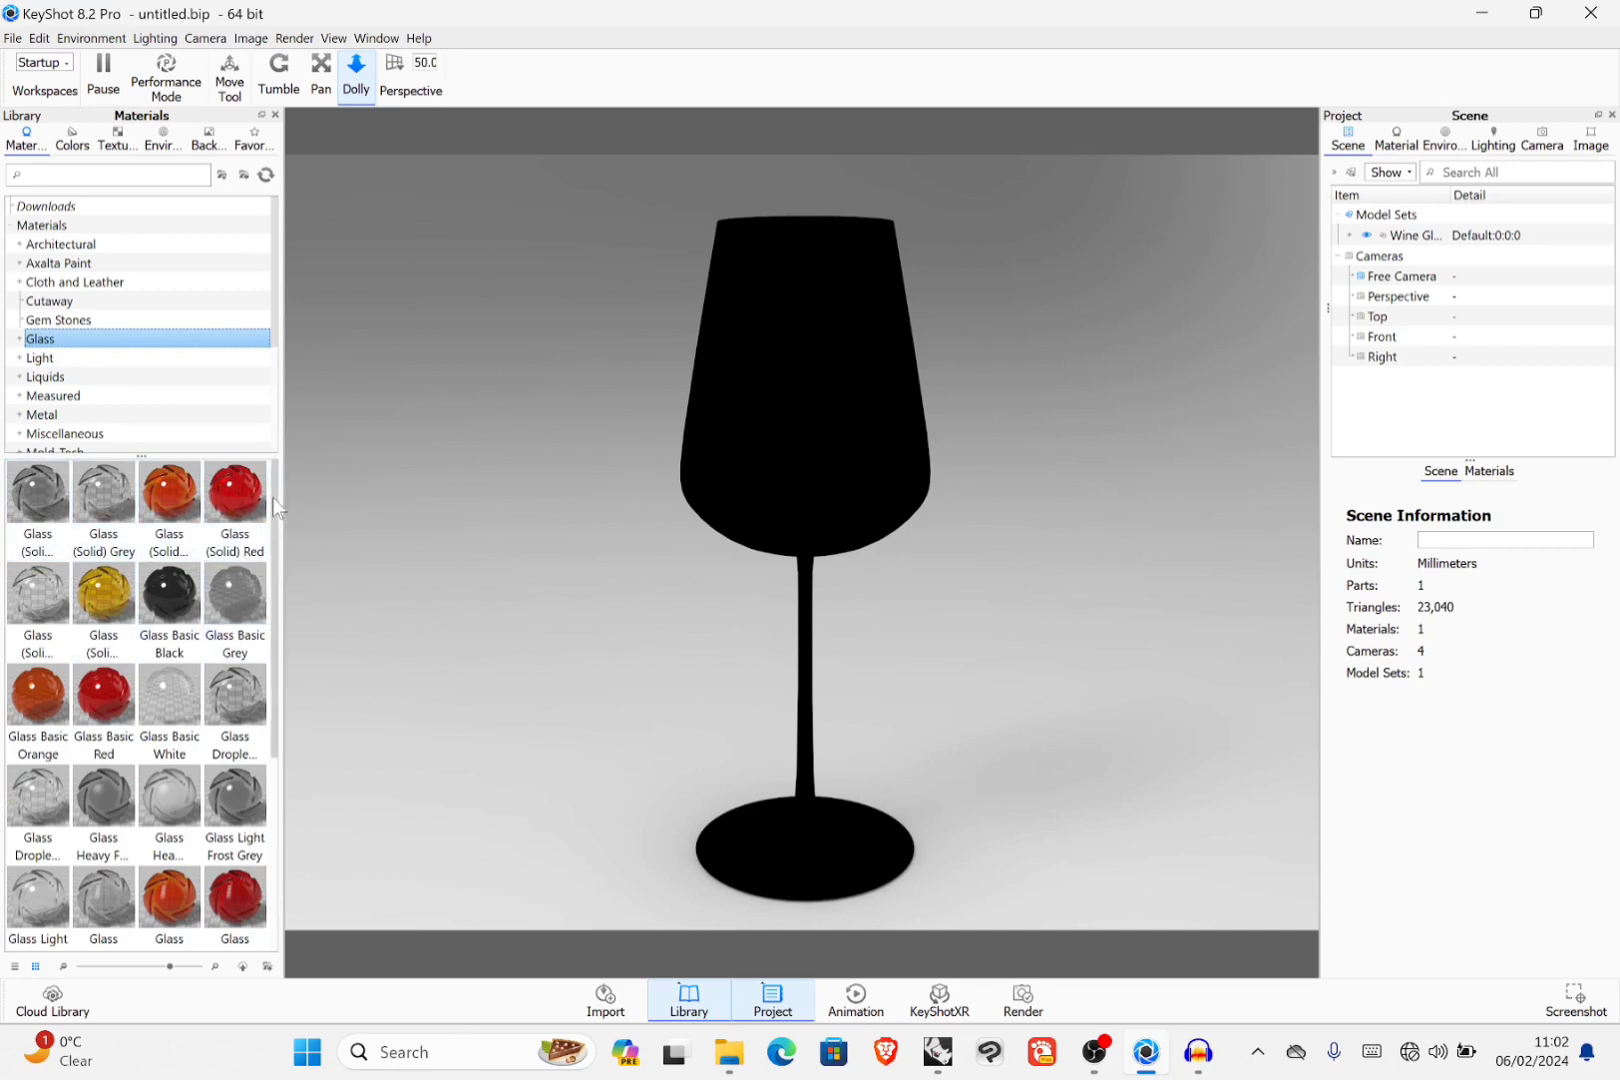
scroll(276, 505, down, 2)
scroll(281, 530, up, 2)
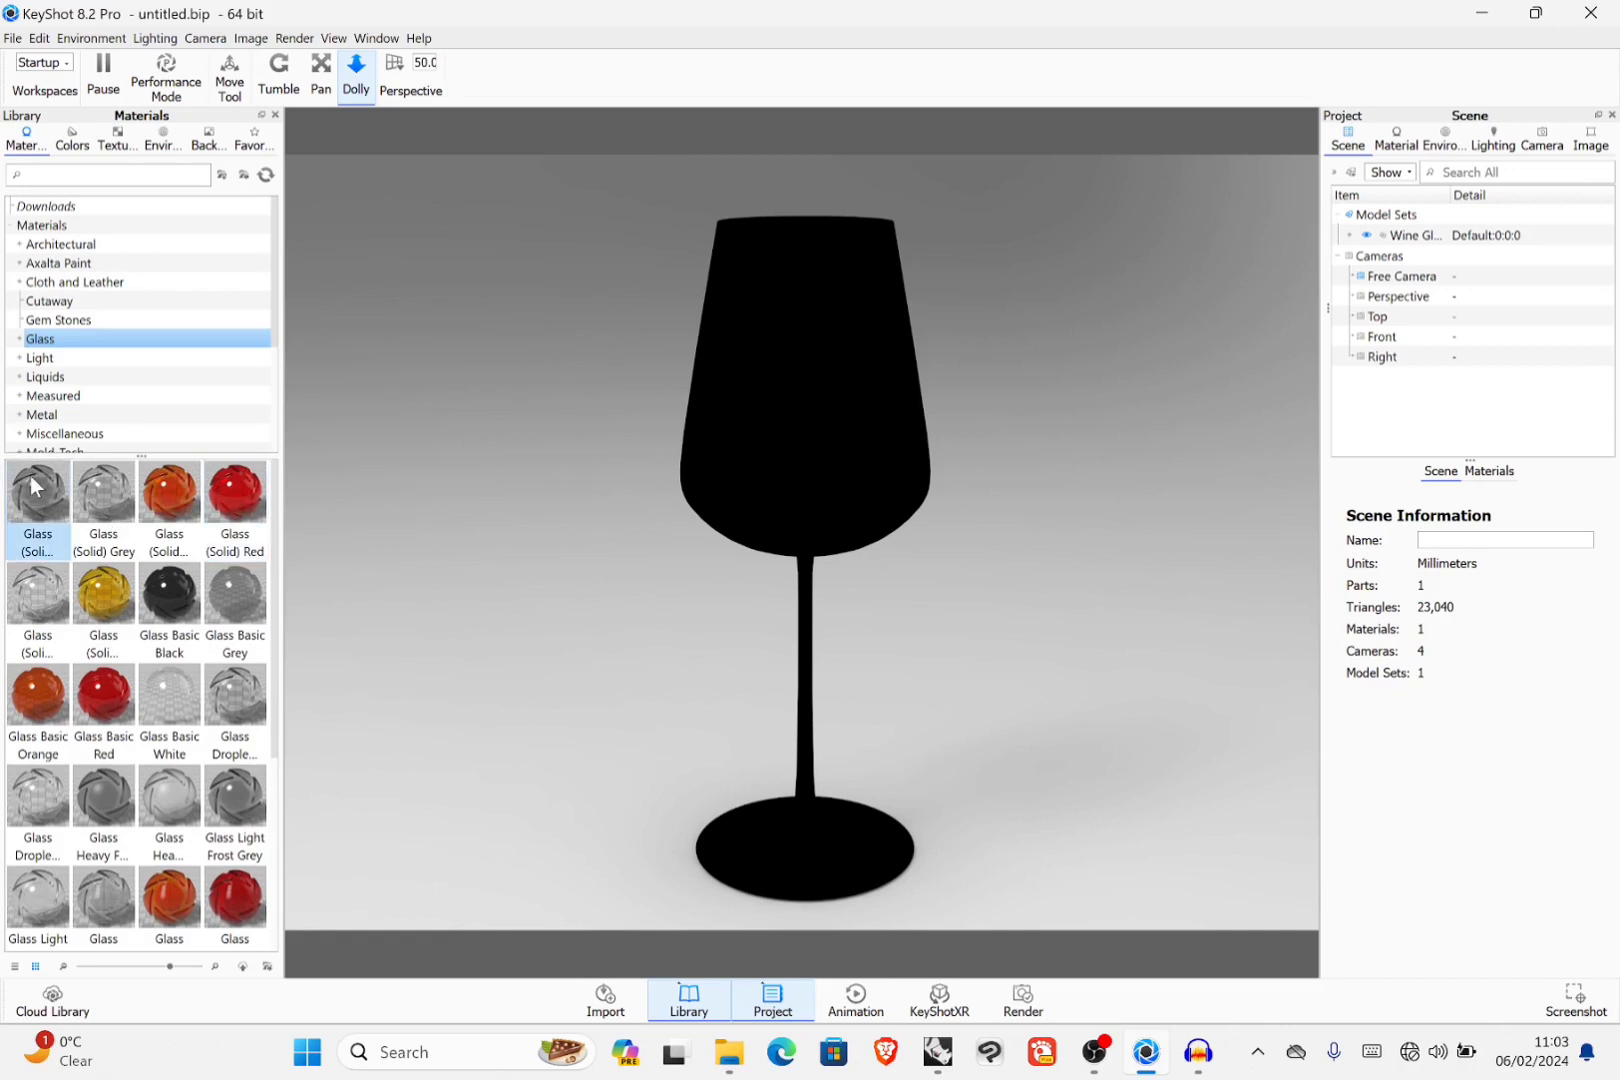
drag(38, 500, 792, 394)
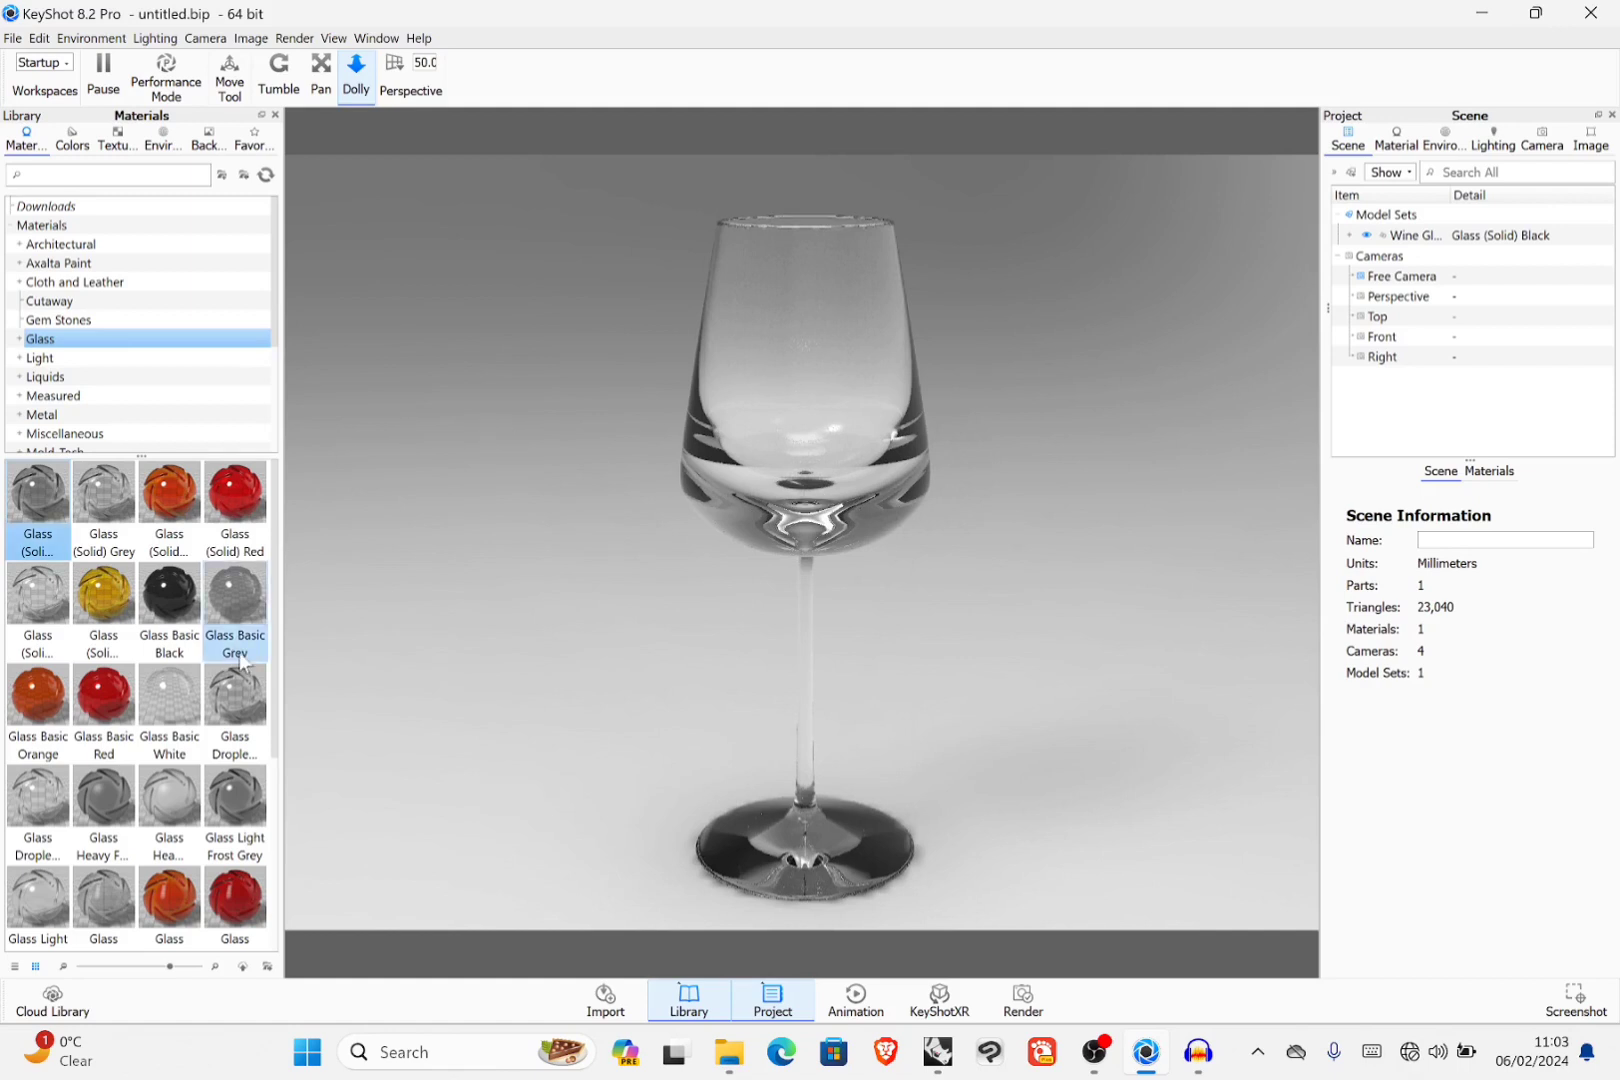
Step: Try Glass (Solid) Orange and Glass Basic Black on the wine glass, and reapply Glass (Solid) Black
drag(170, 494, 847, 376)
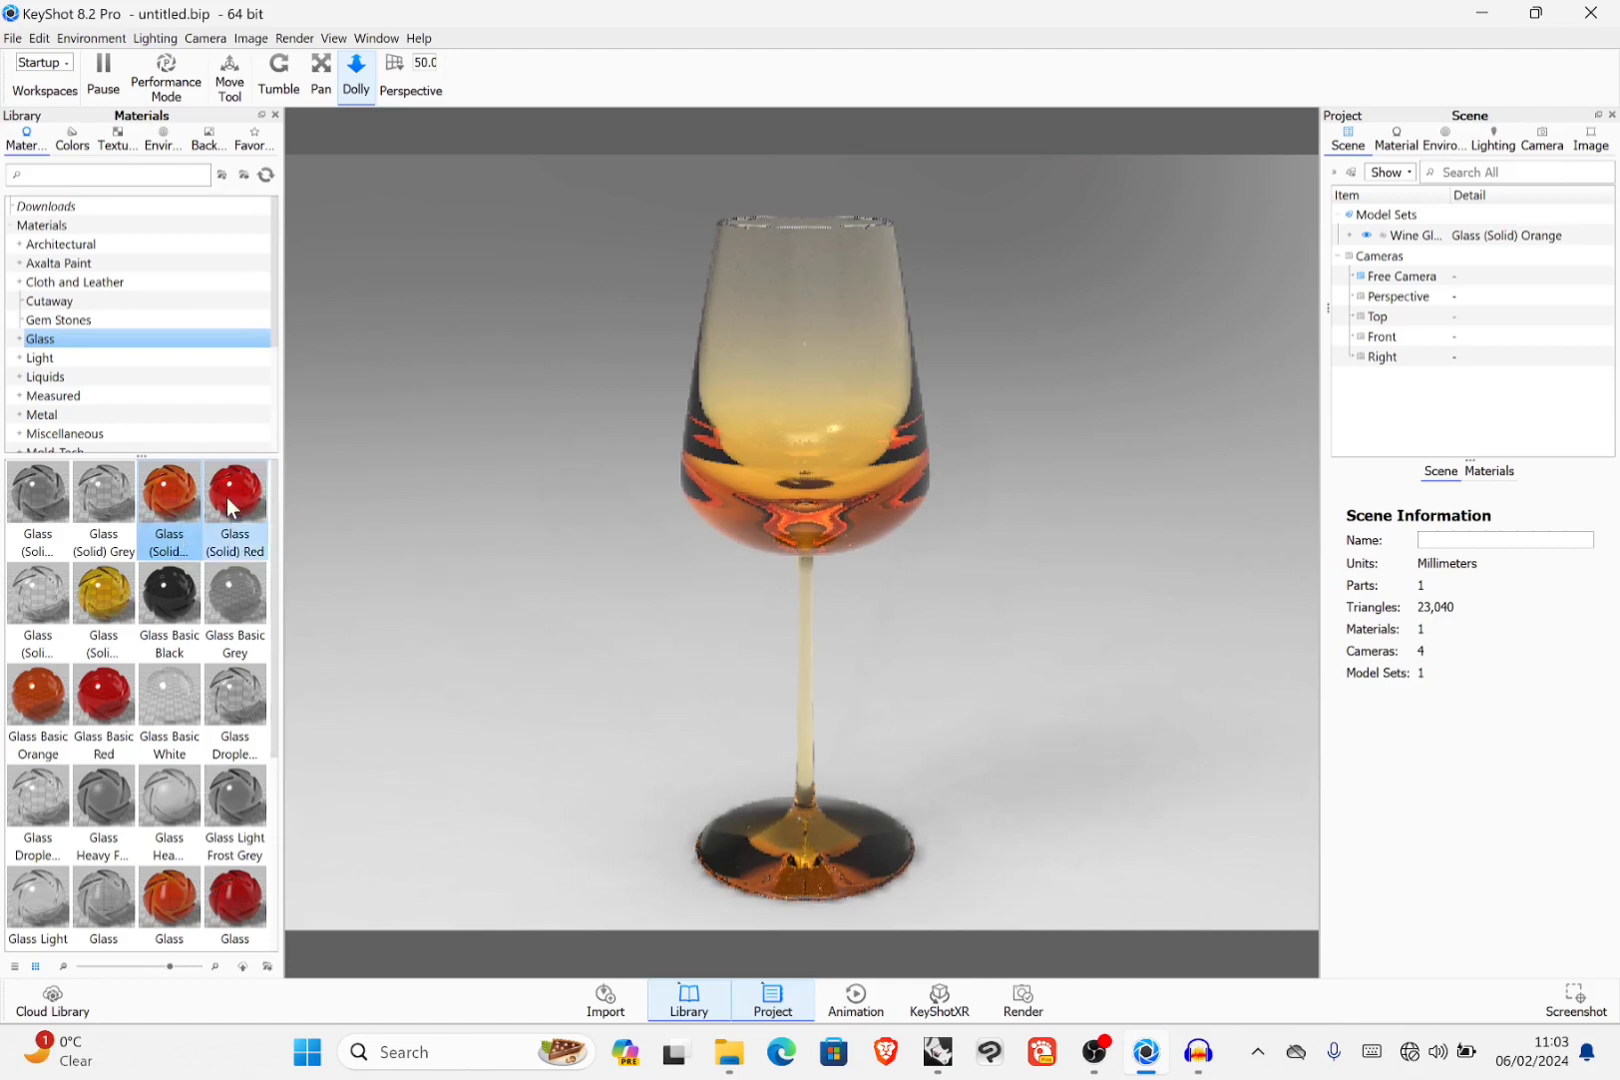
drag(169, 600, 777, 370)
drag(37, 490, 745, 496)
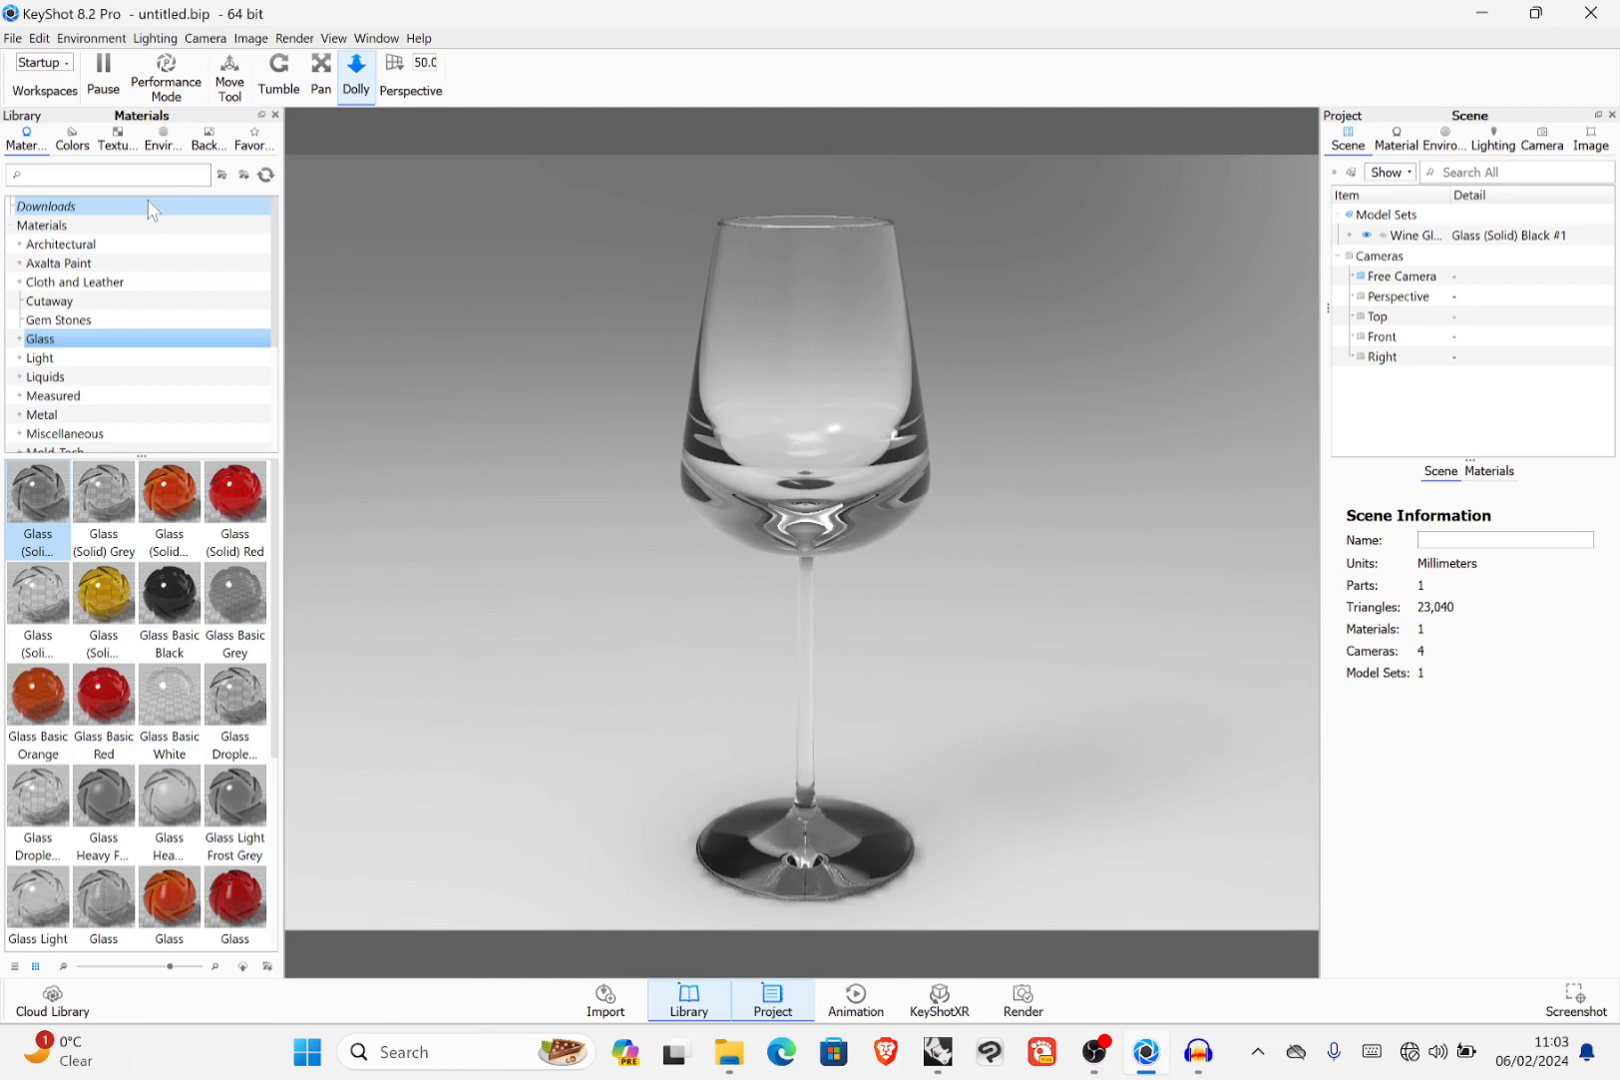
Step: Try the 3 Point Medium, 2 Panels Straight, 3 Panels Straight and 3 Point Light 4K studio environments on the wine glass scene
click(116, 142)
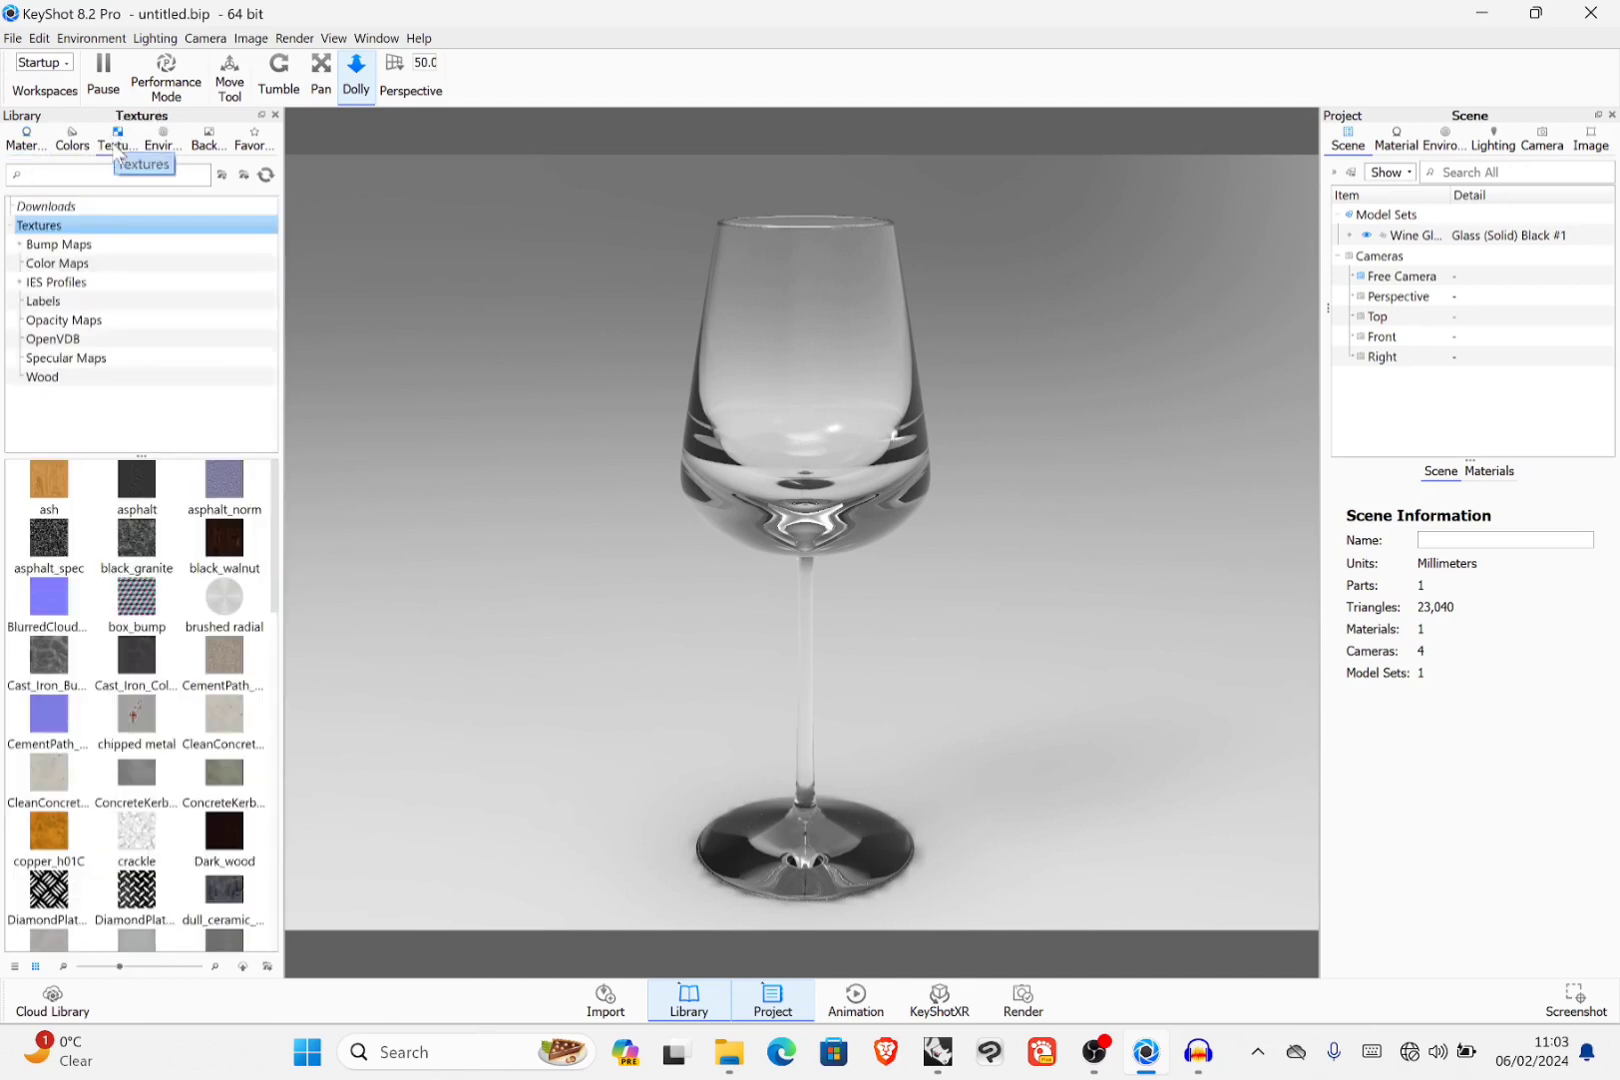
click(164, 140)
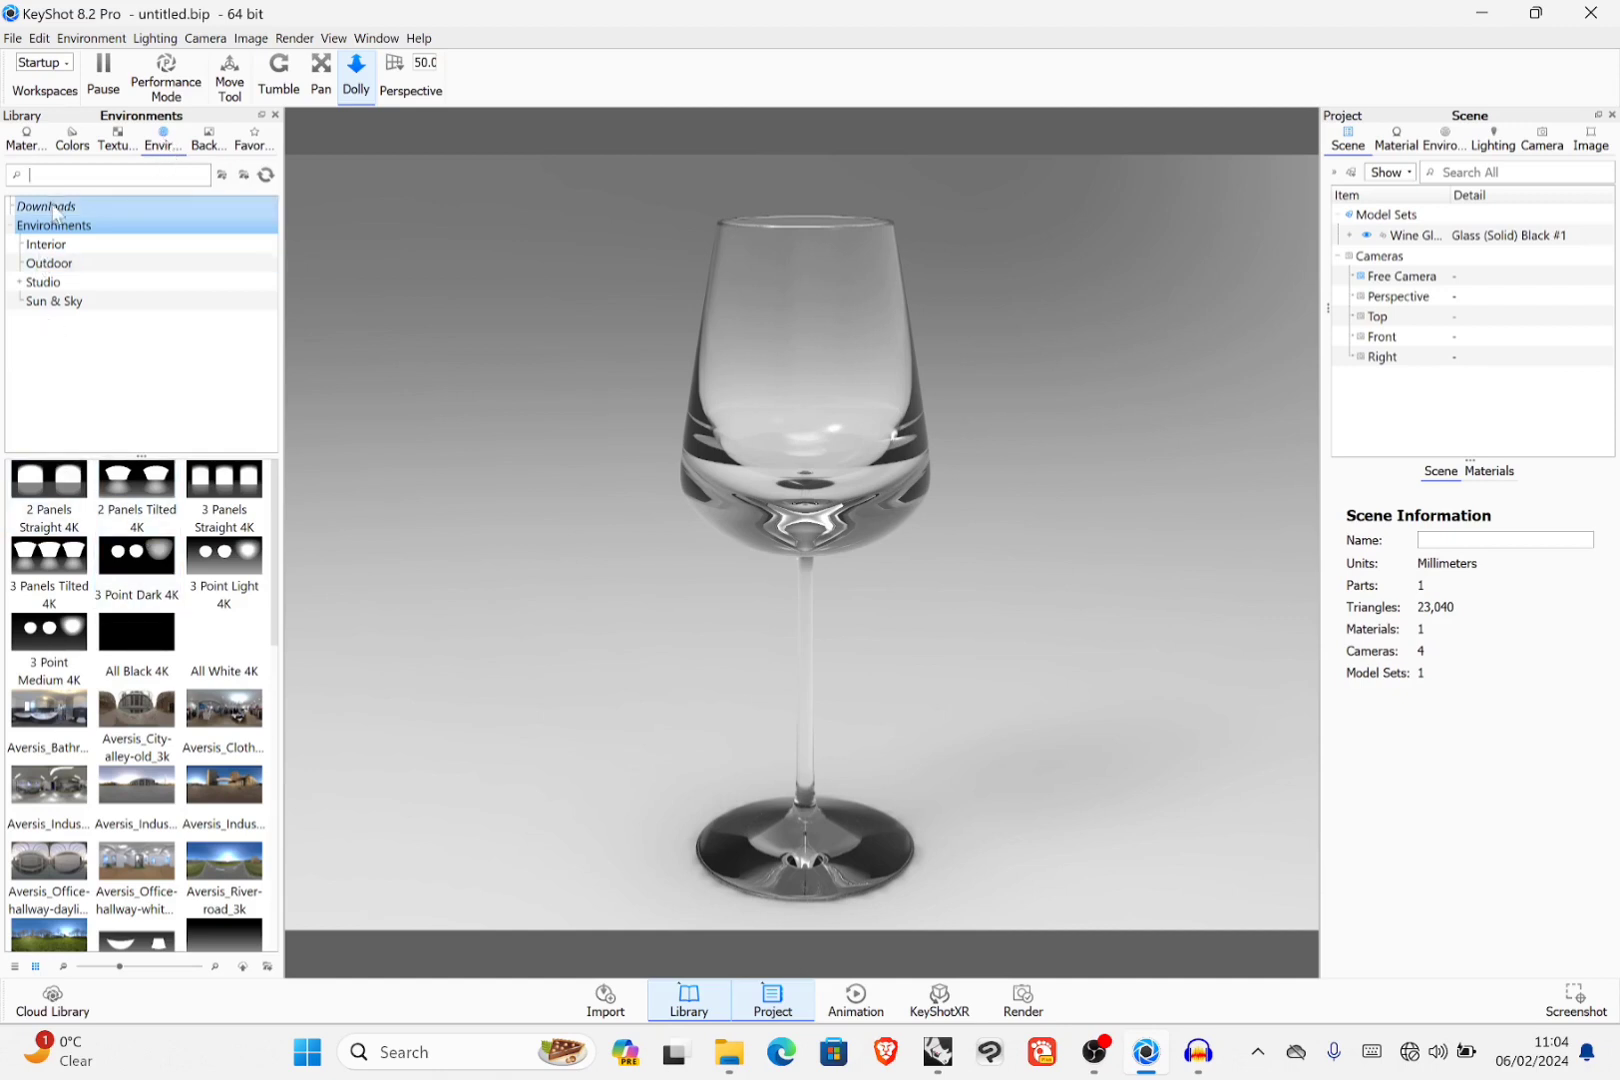
click(86, 306)
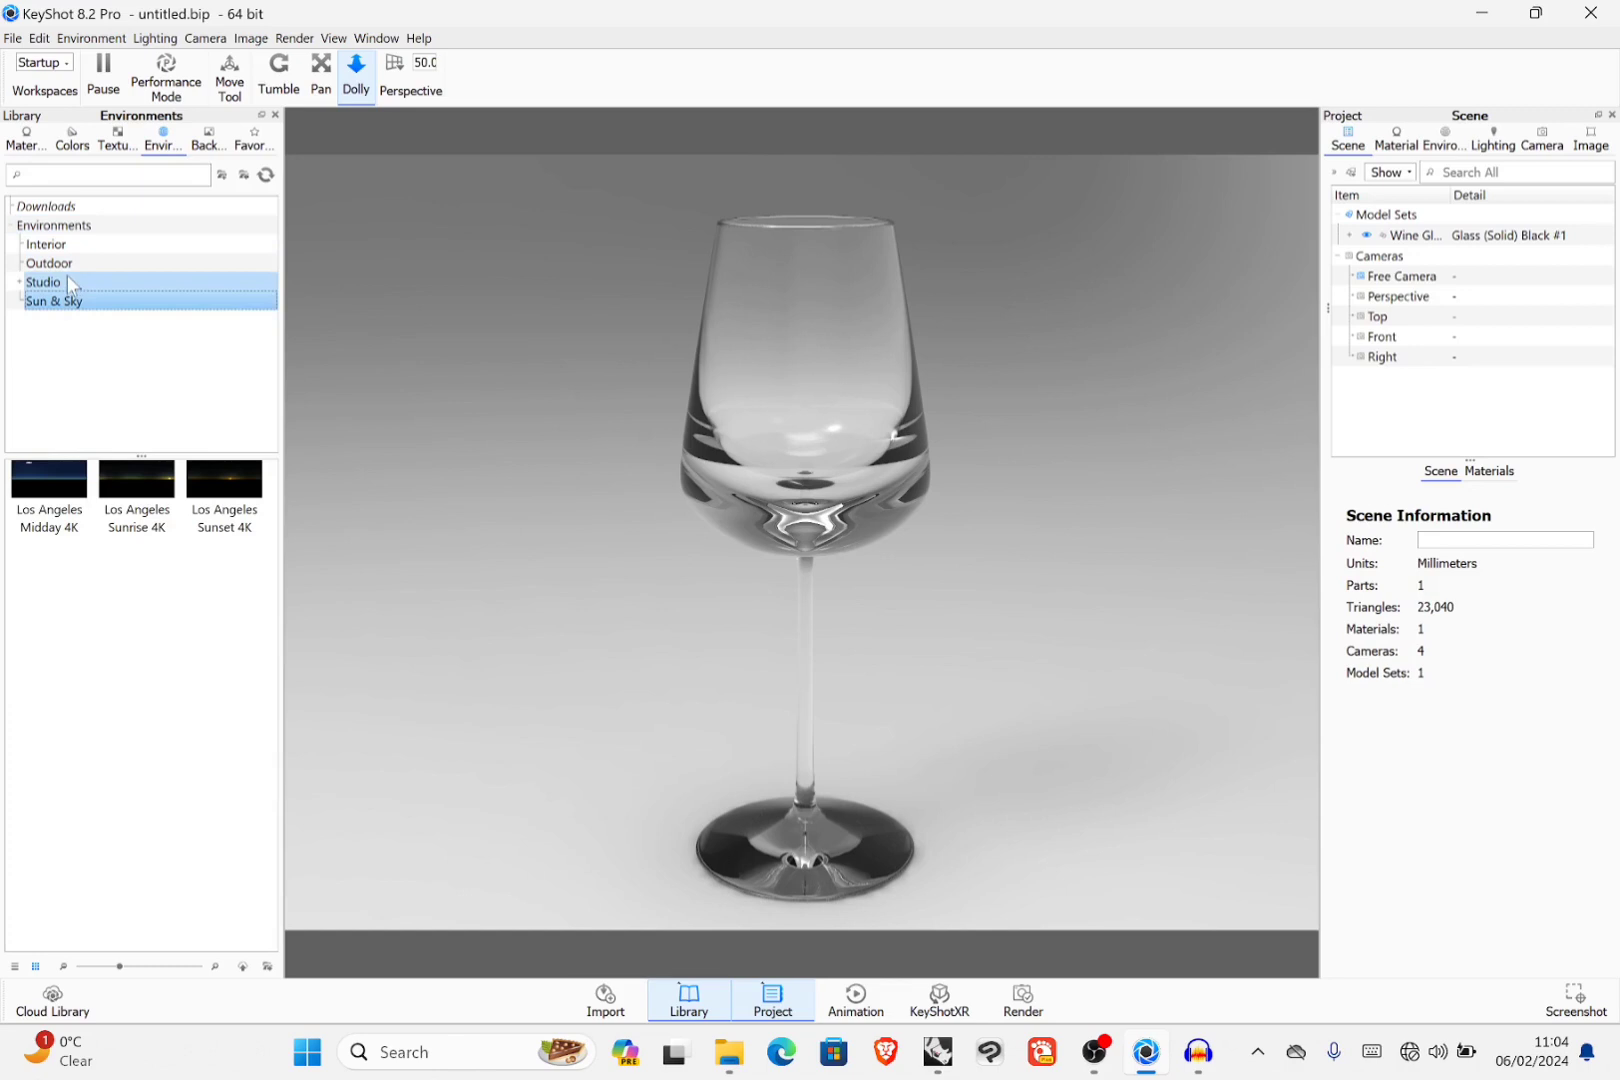
click(67, 278)
click(68, 264)
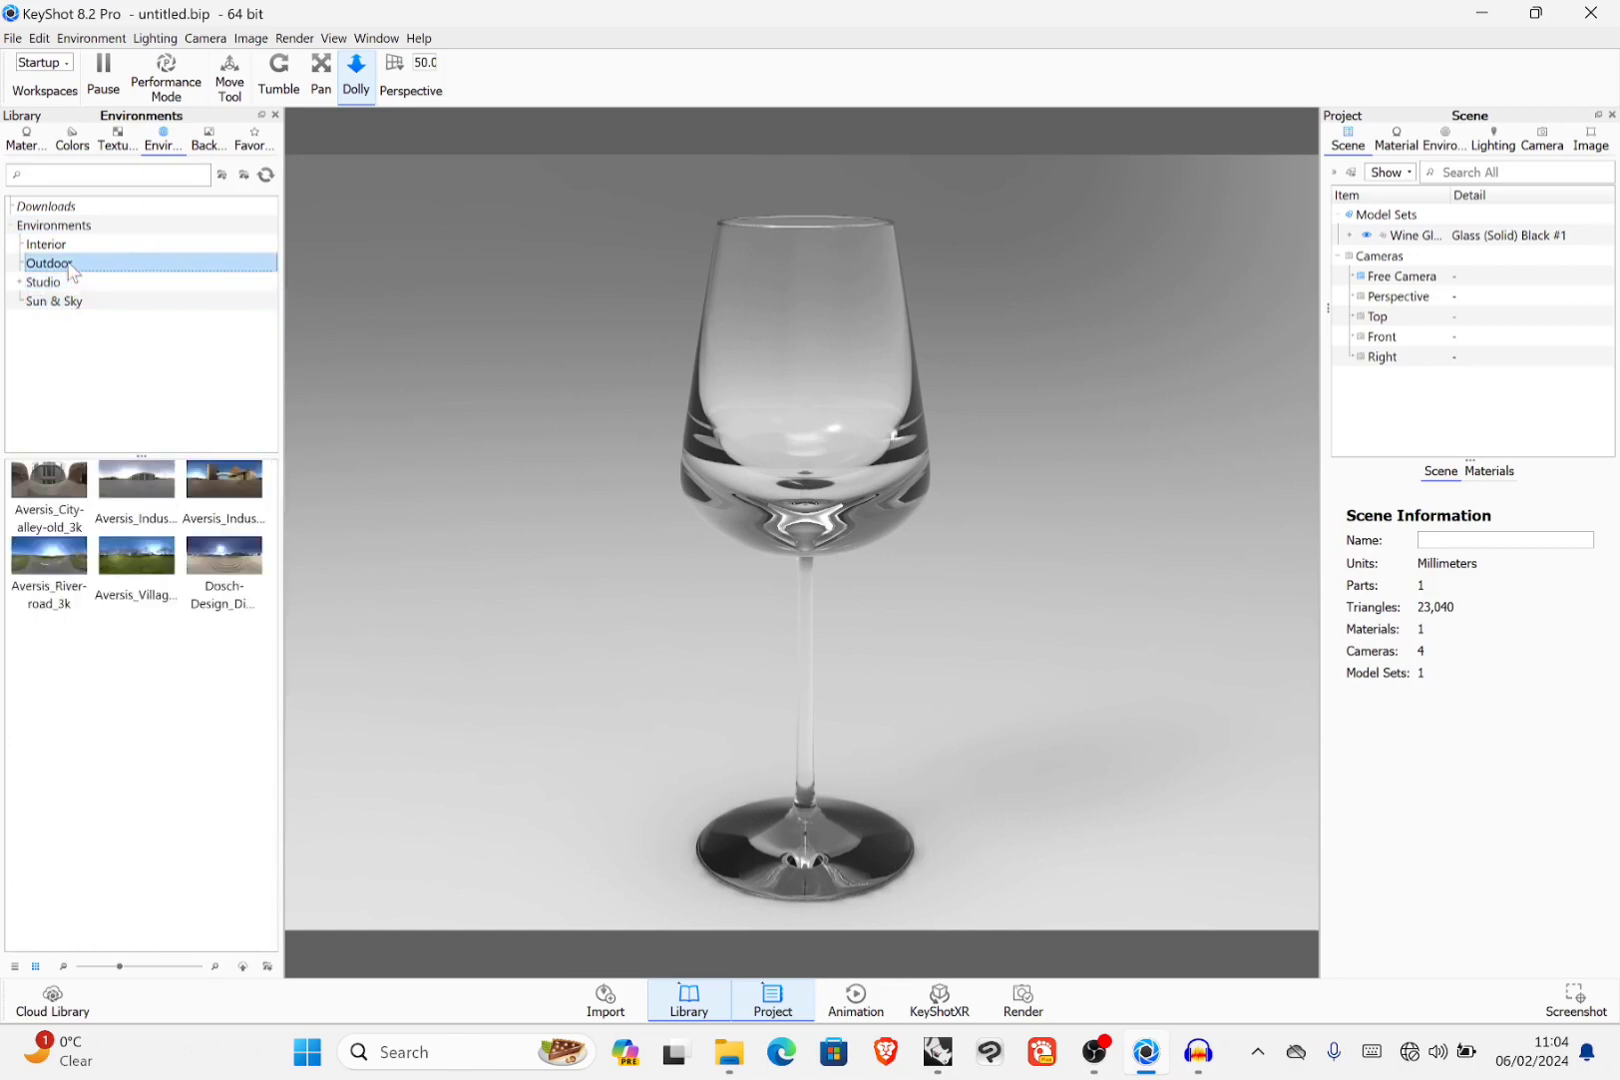
click(70, 282)
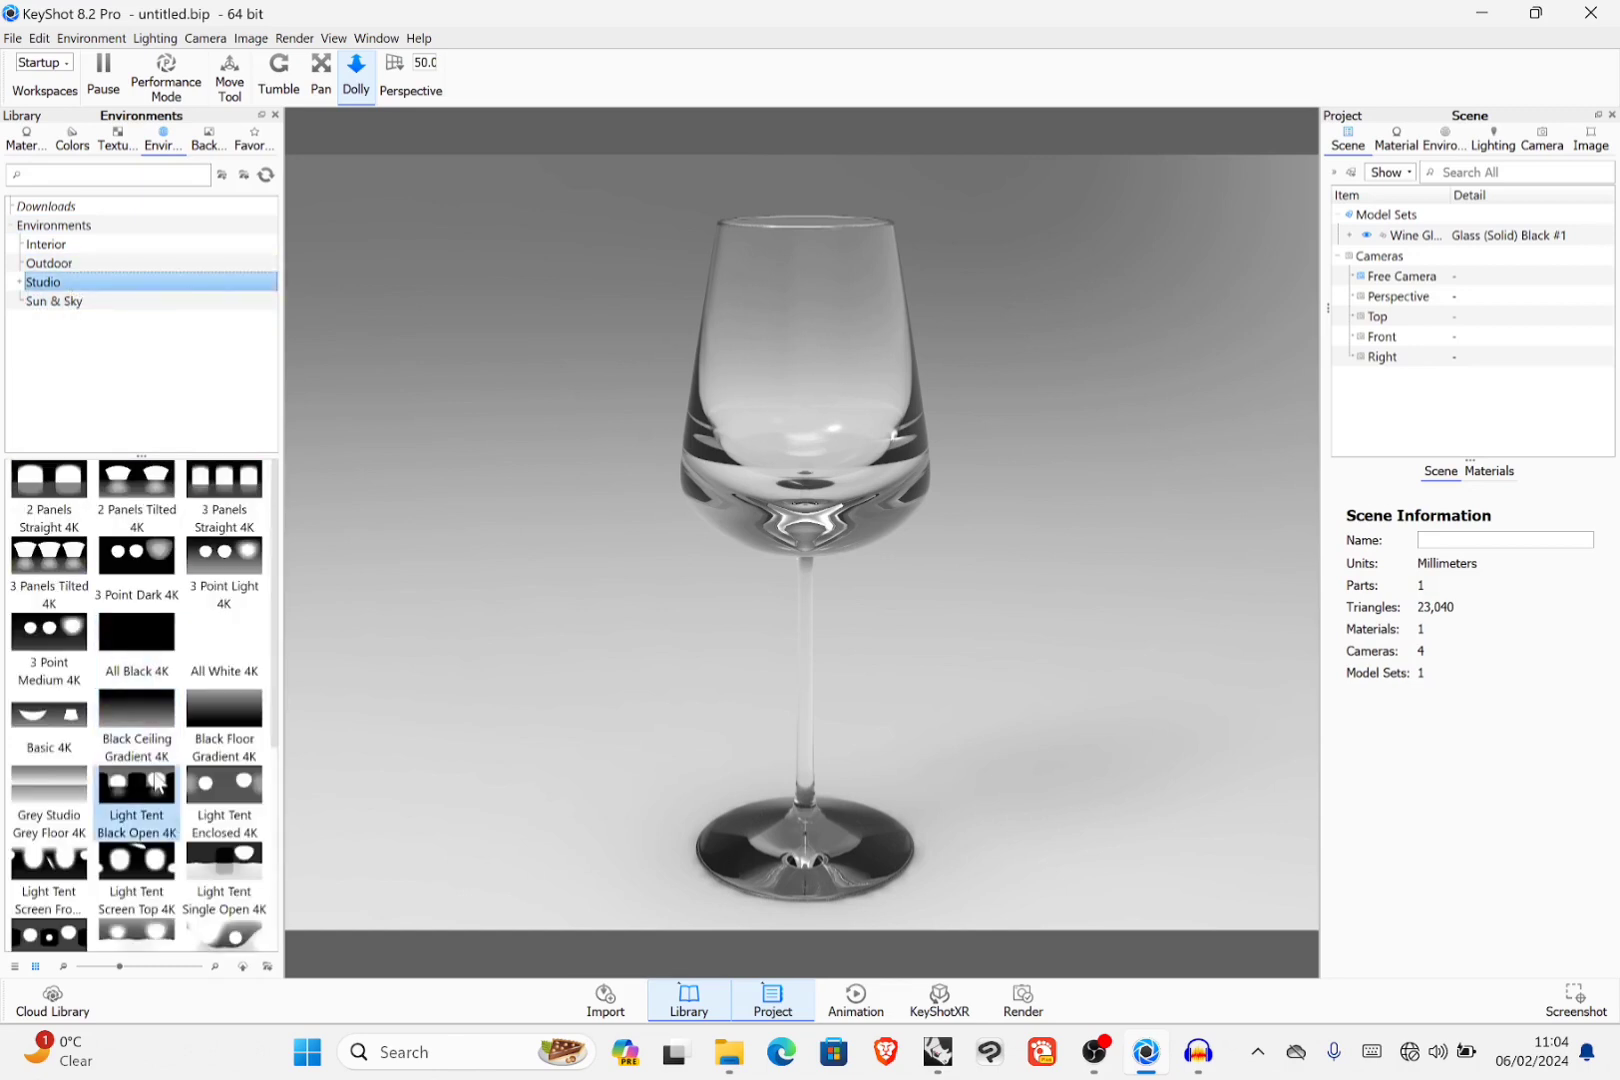
drag(77, 658, 515, 539)
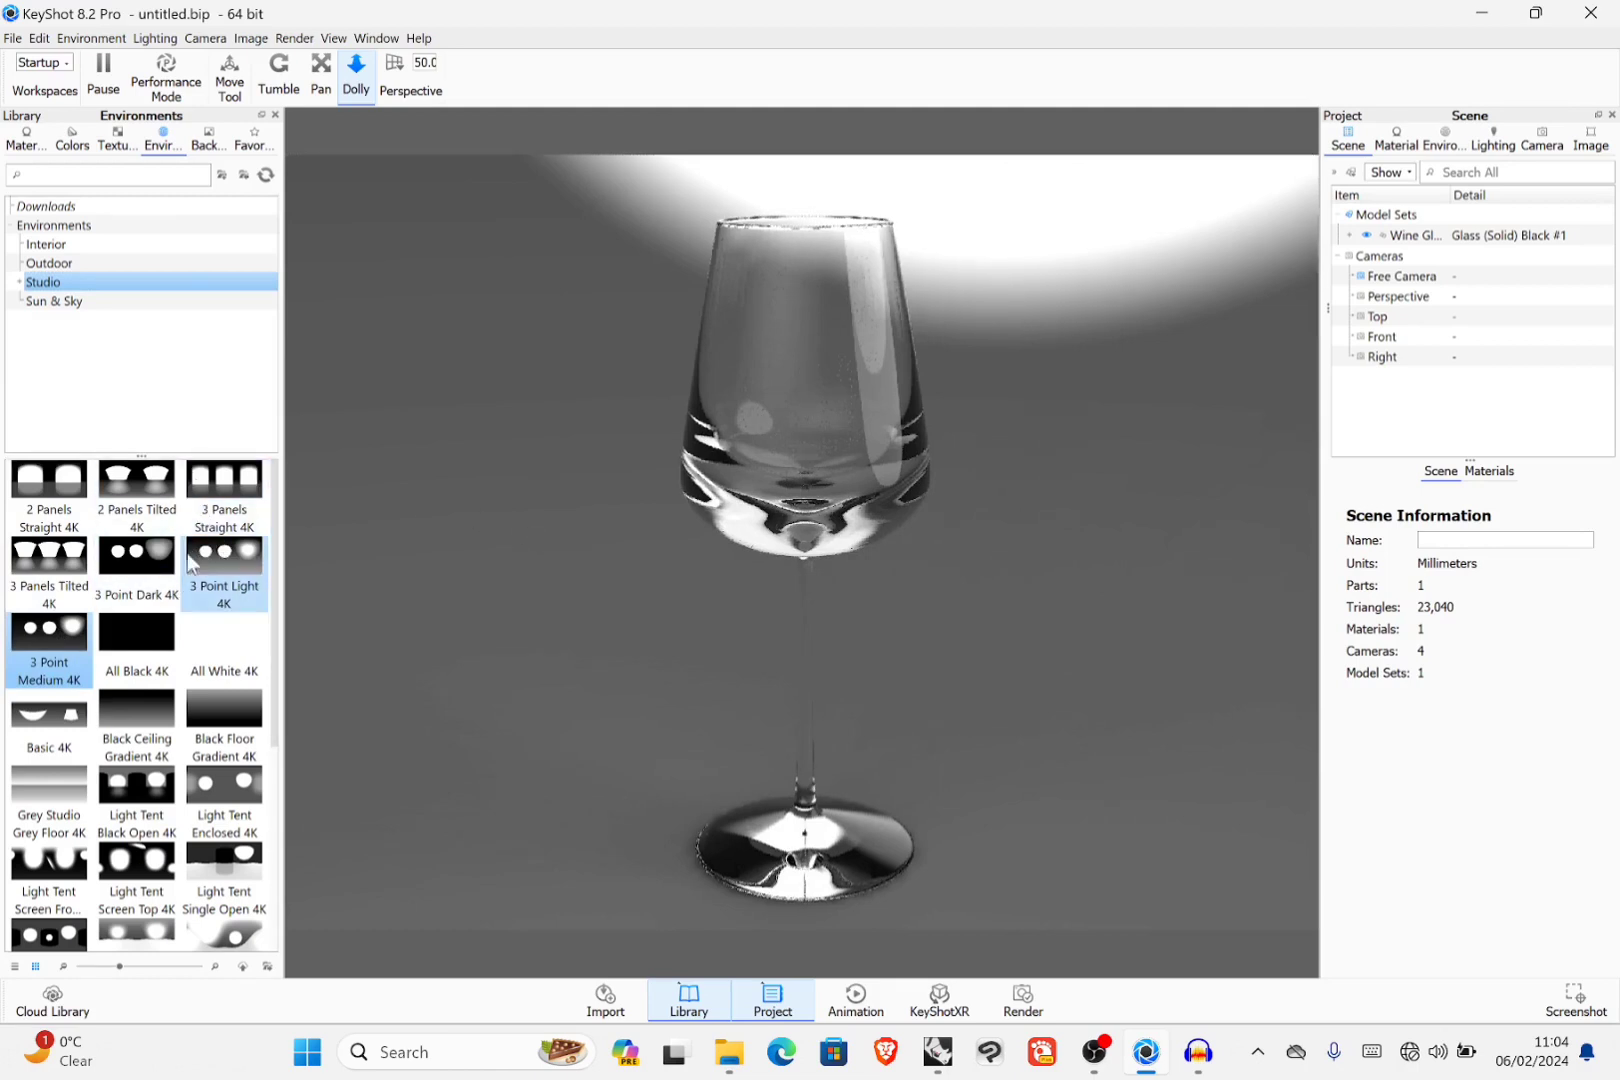
drag(222, 558, 529, 461)
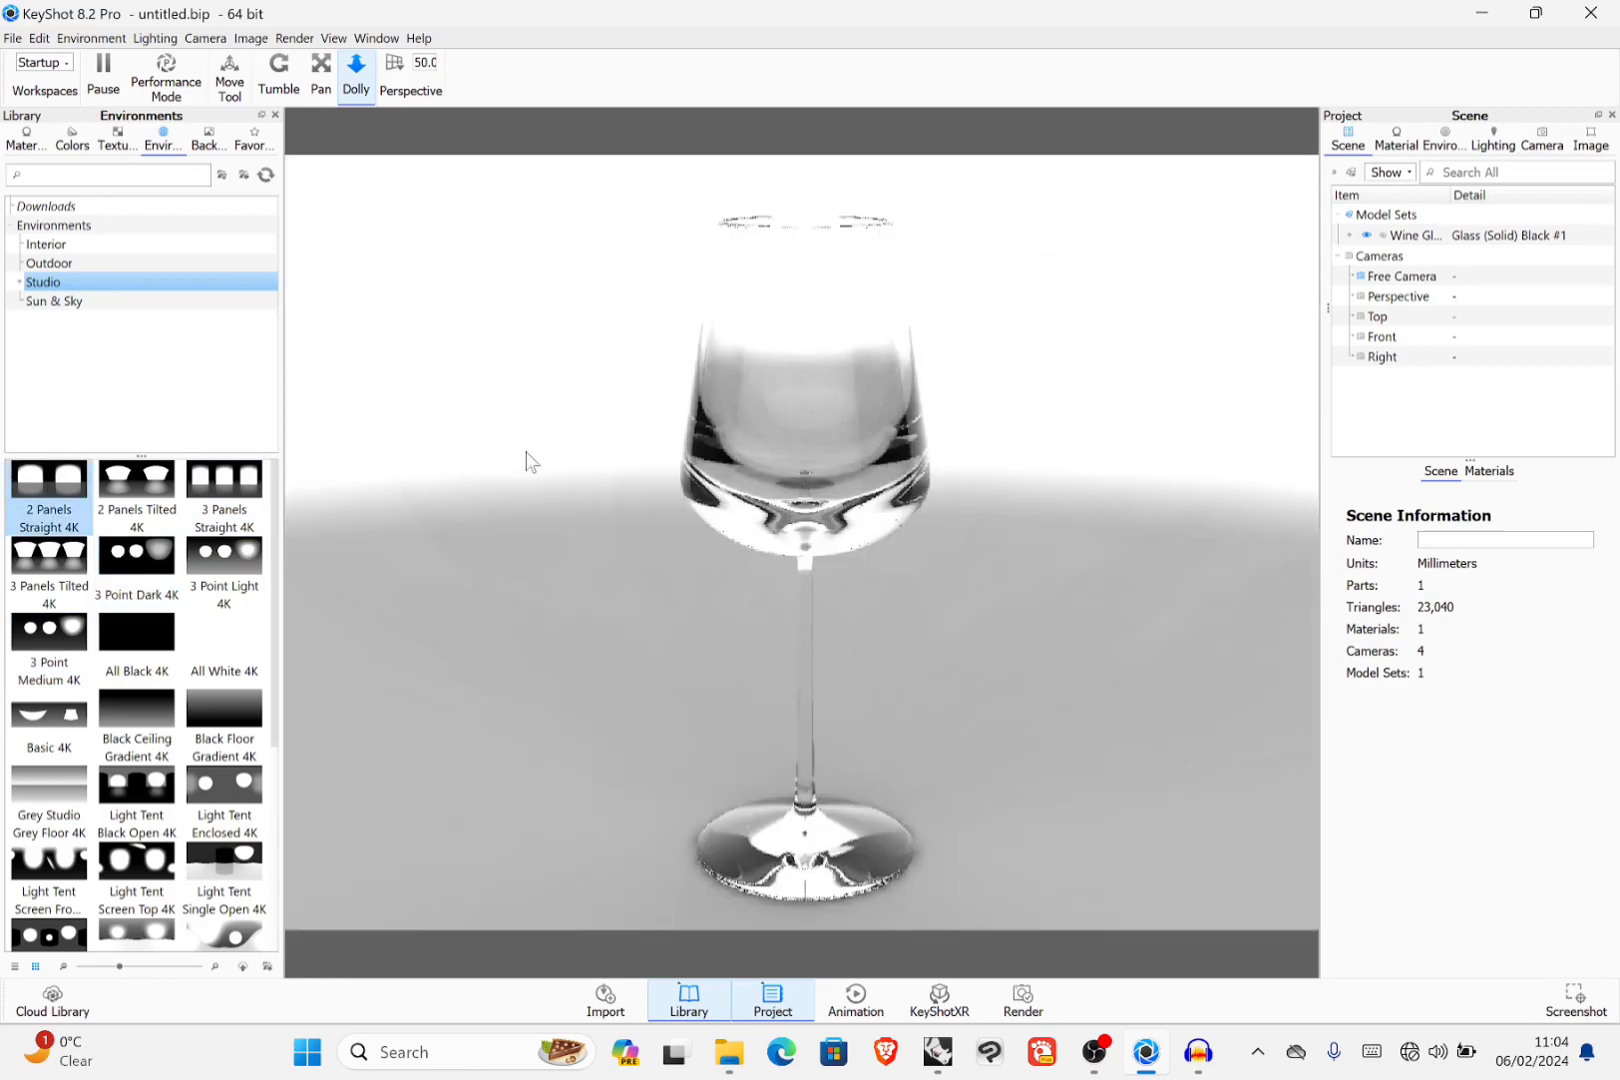
drag(228, 480, 597, 410)
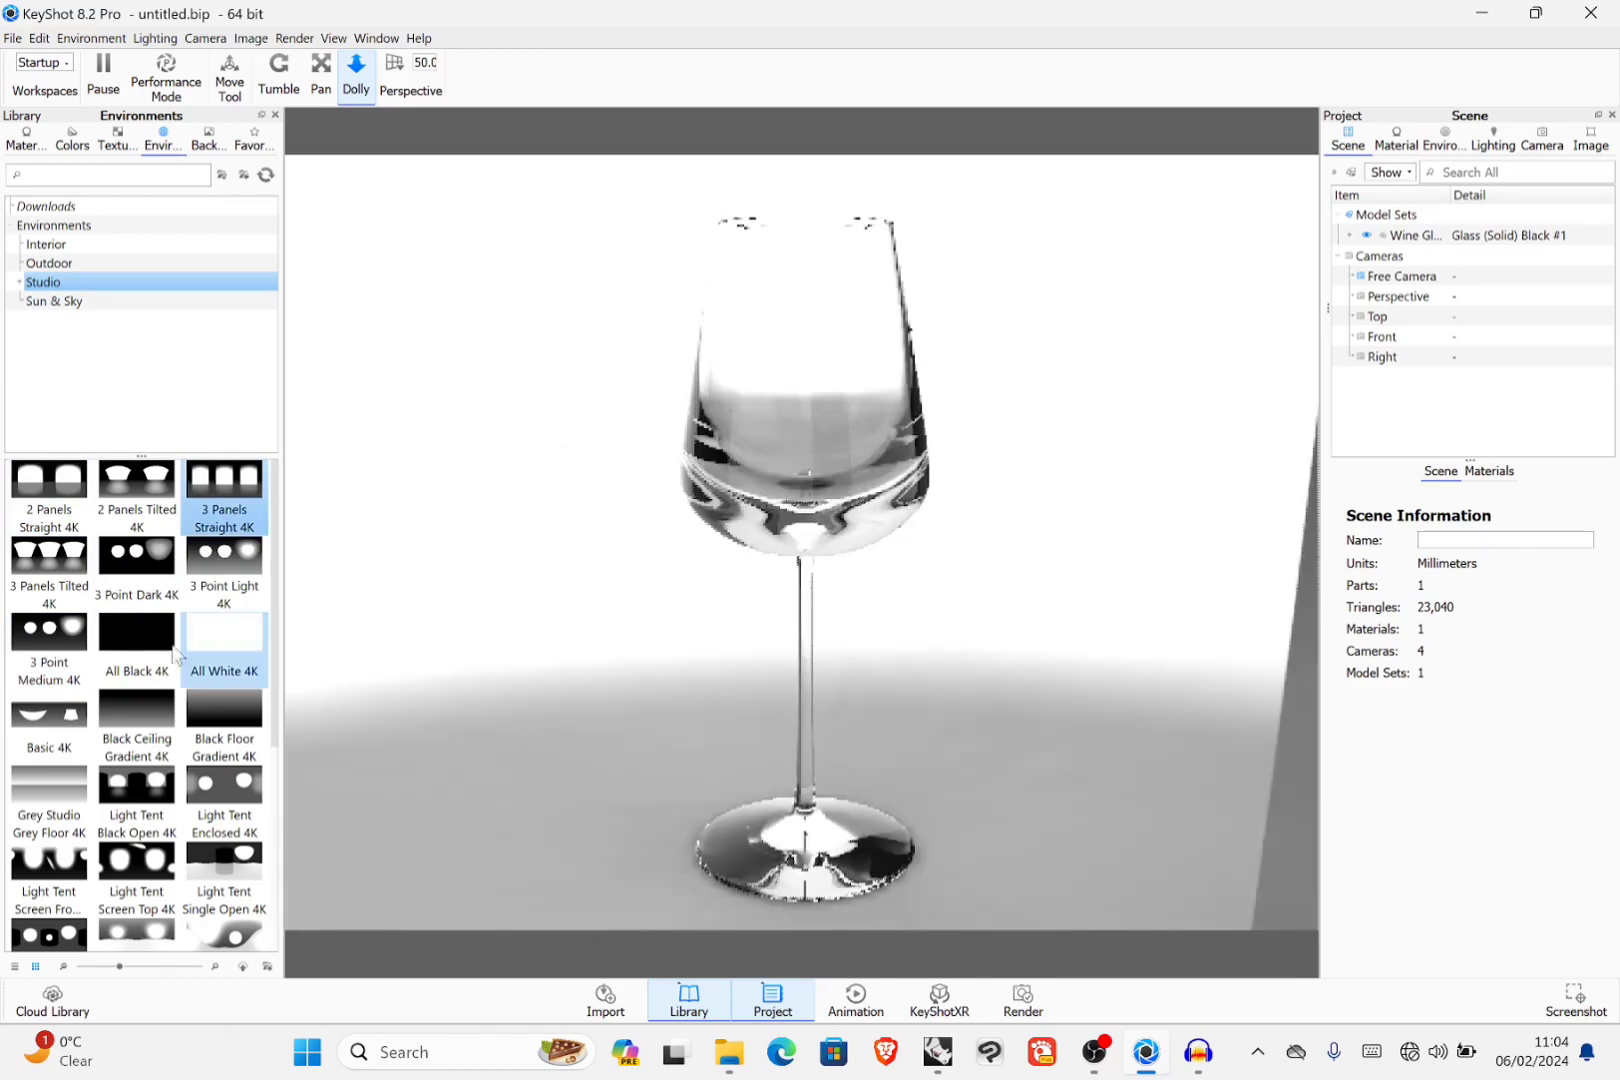
drag(236, 568, 645, 640)
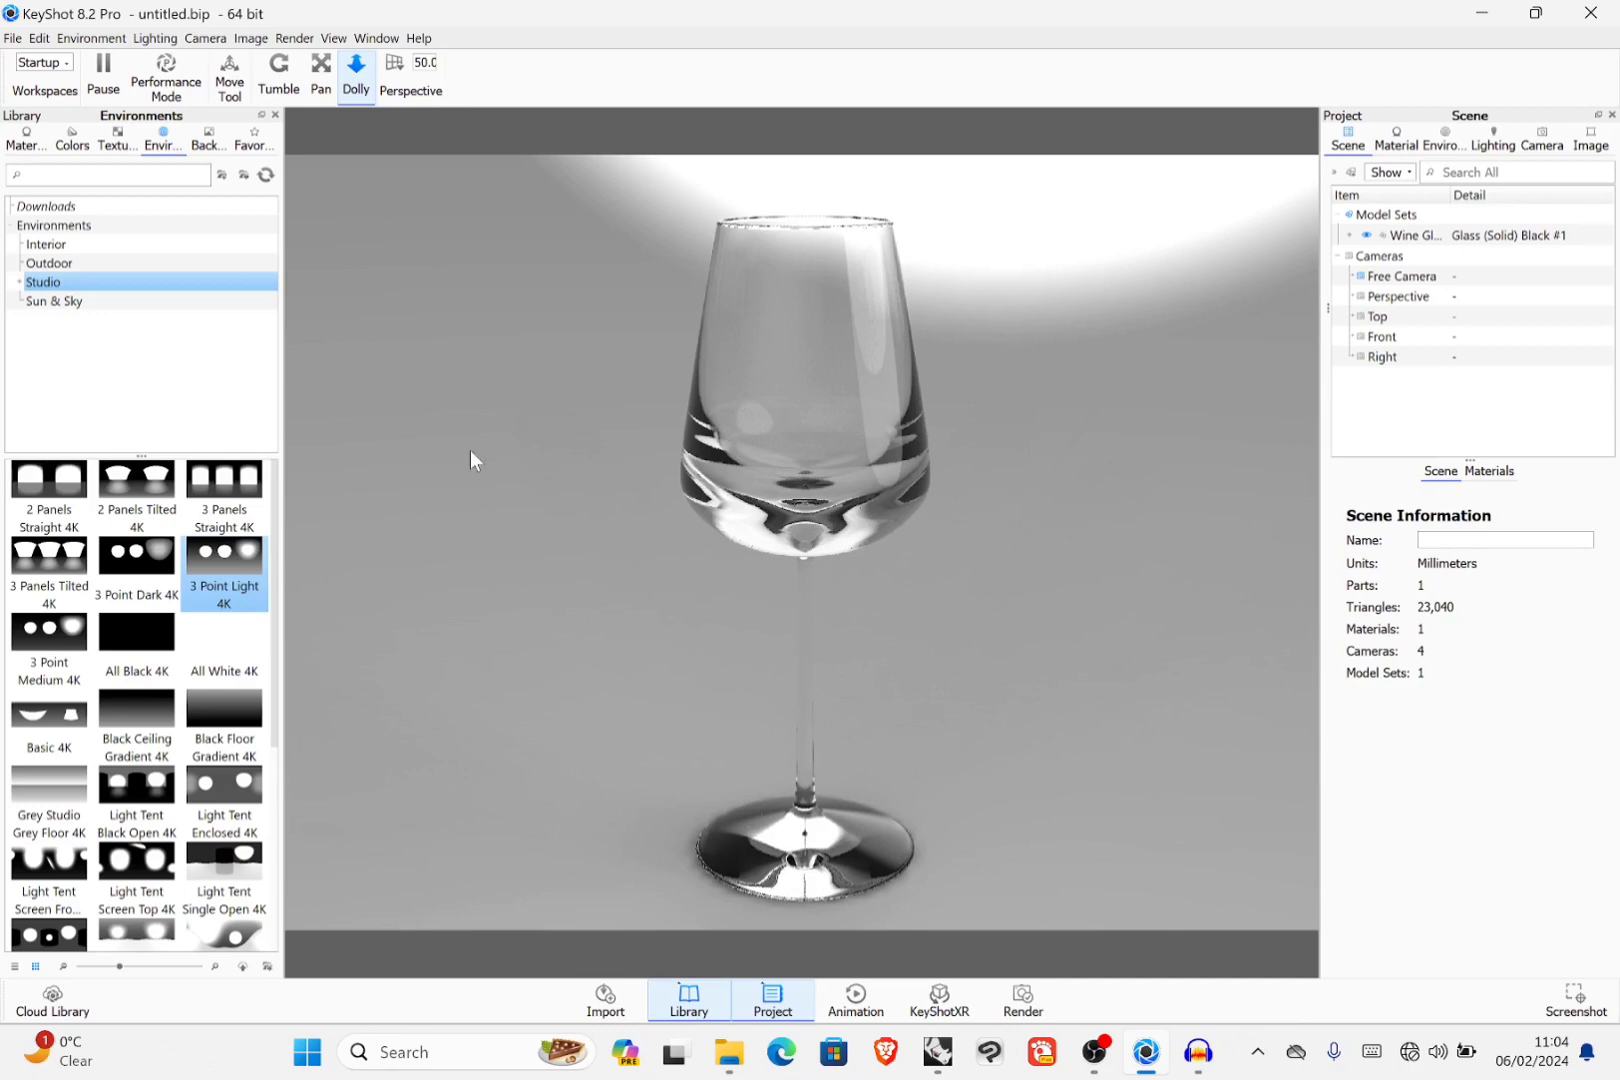
Step: Try the Aversis_Bathroom_3k interior environment on the scene and inspect the wine glass from closer and farther away
click(62, 264)
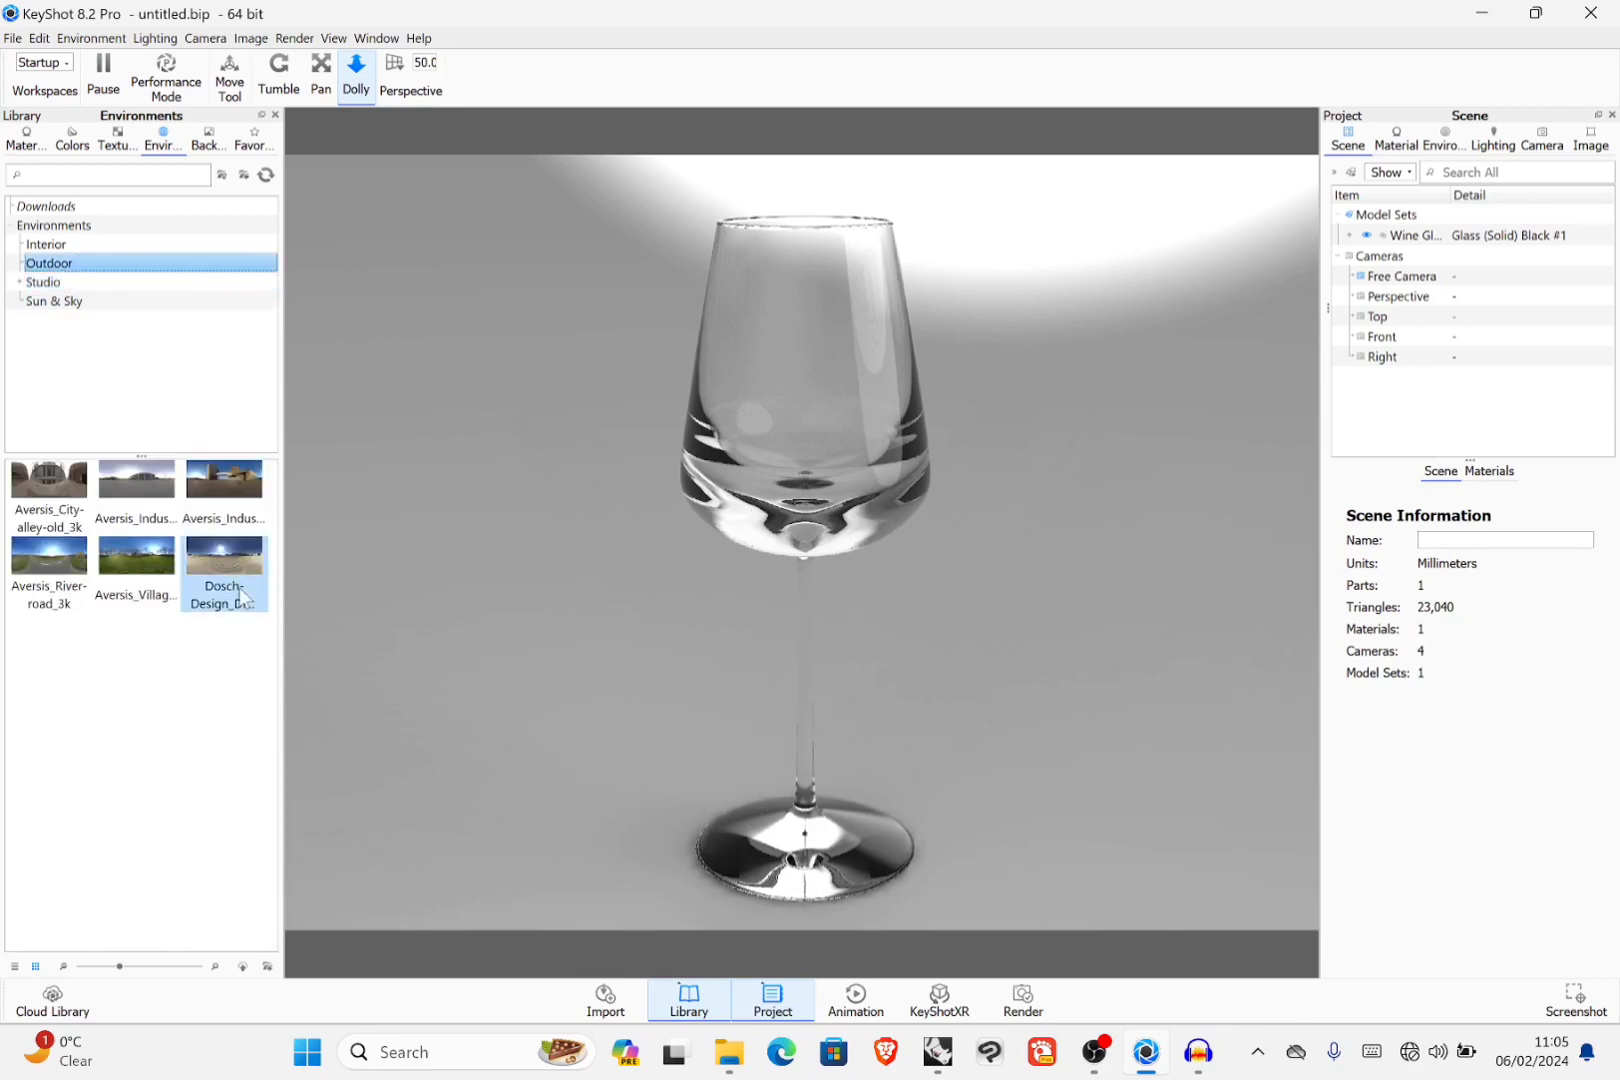
click(56, 244)
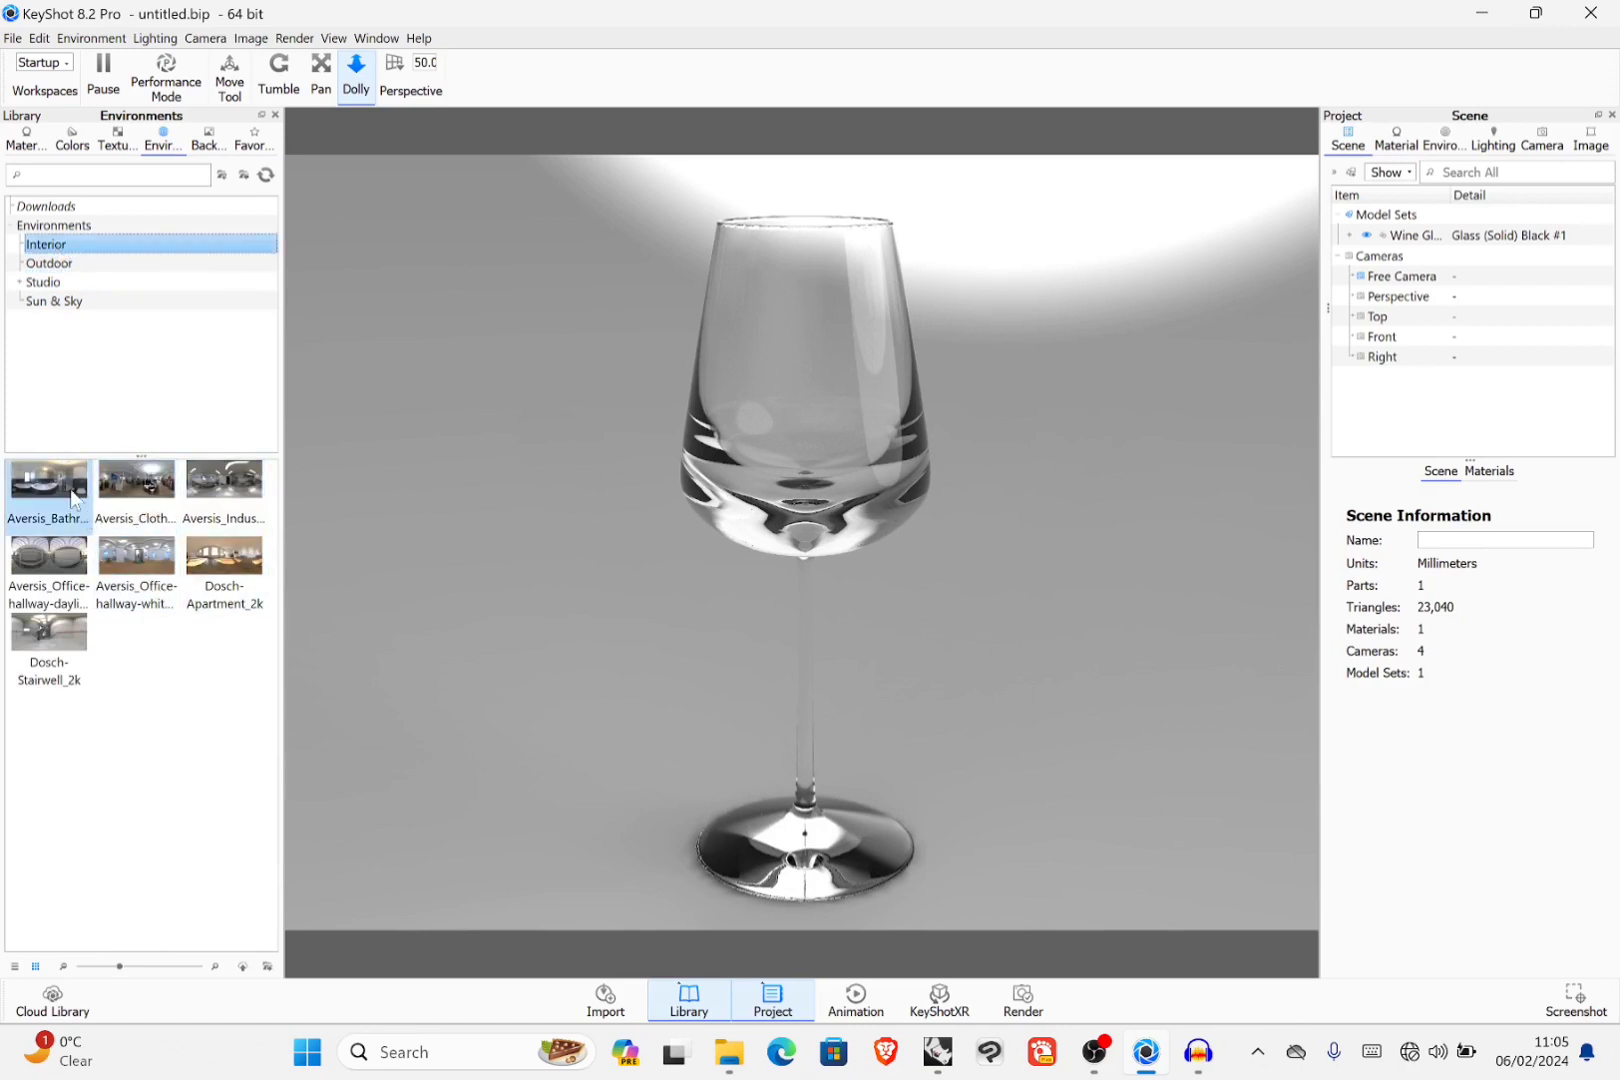
mouse_move(75, 493)
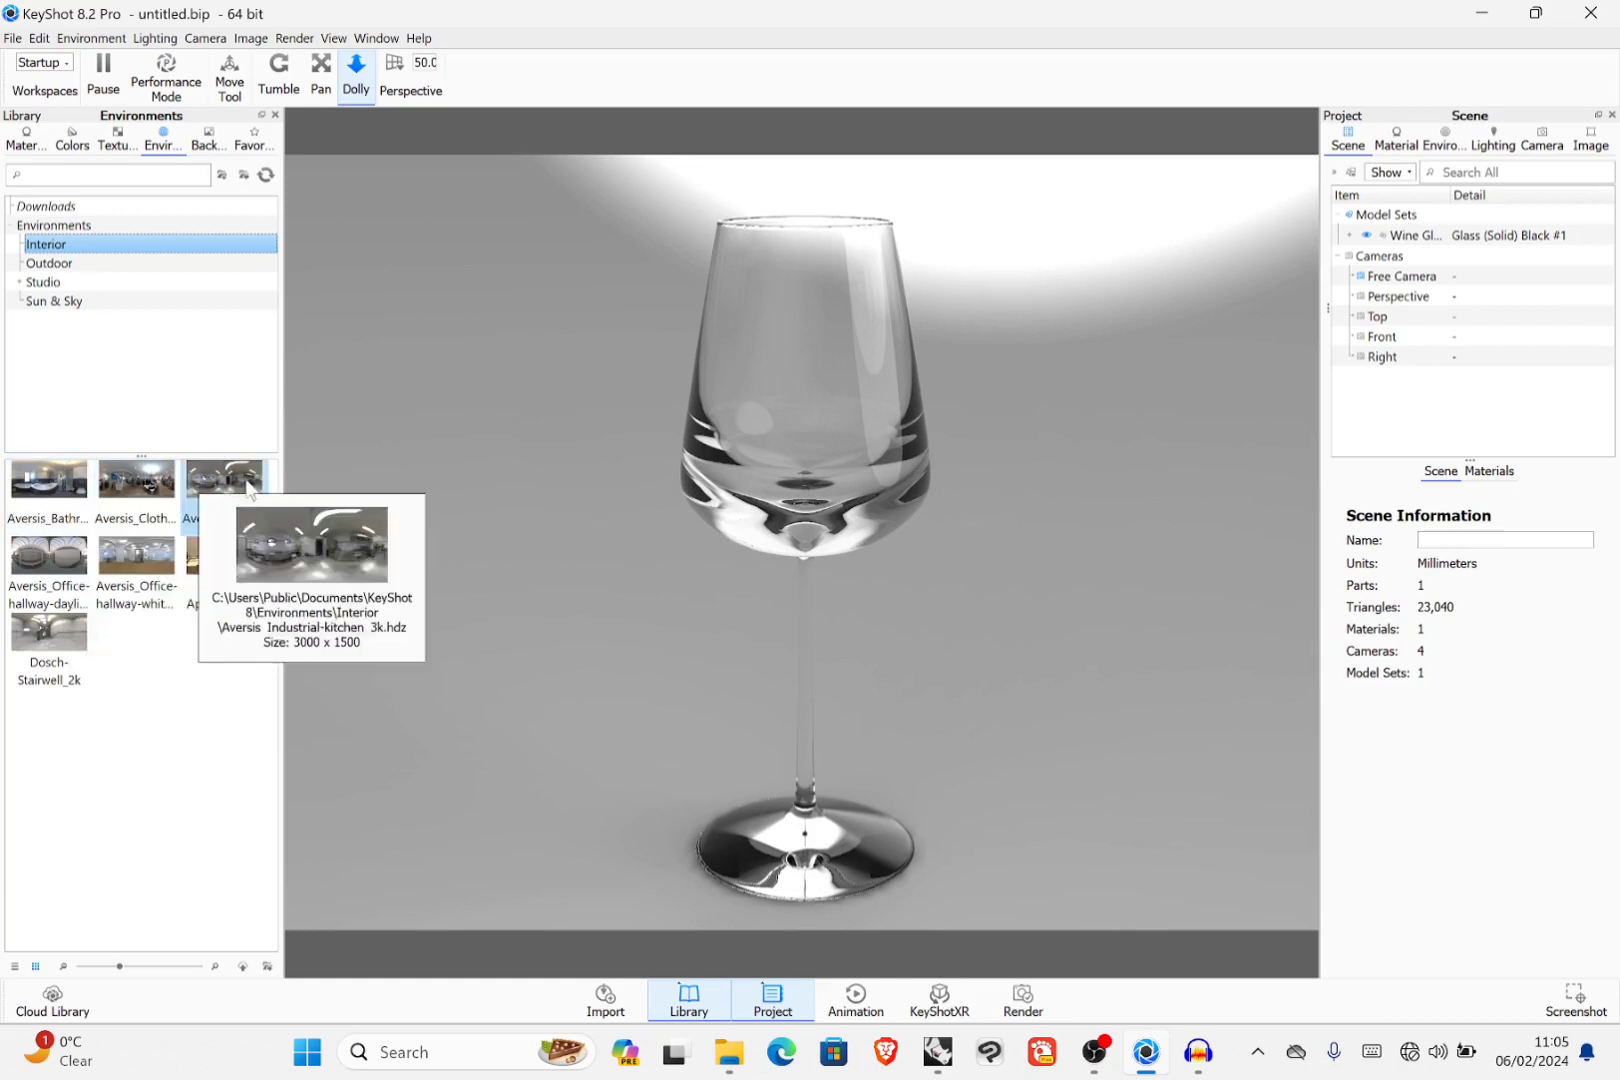
mouse_move(150, 492)
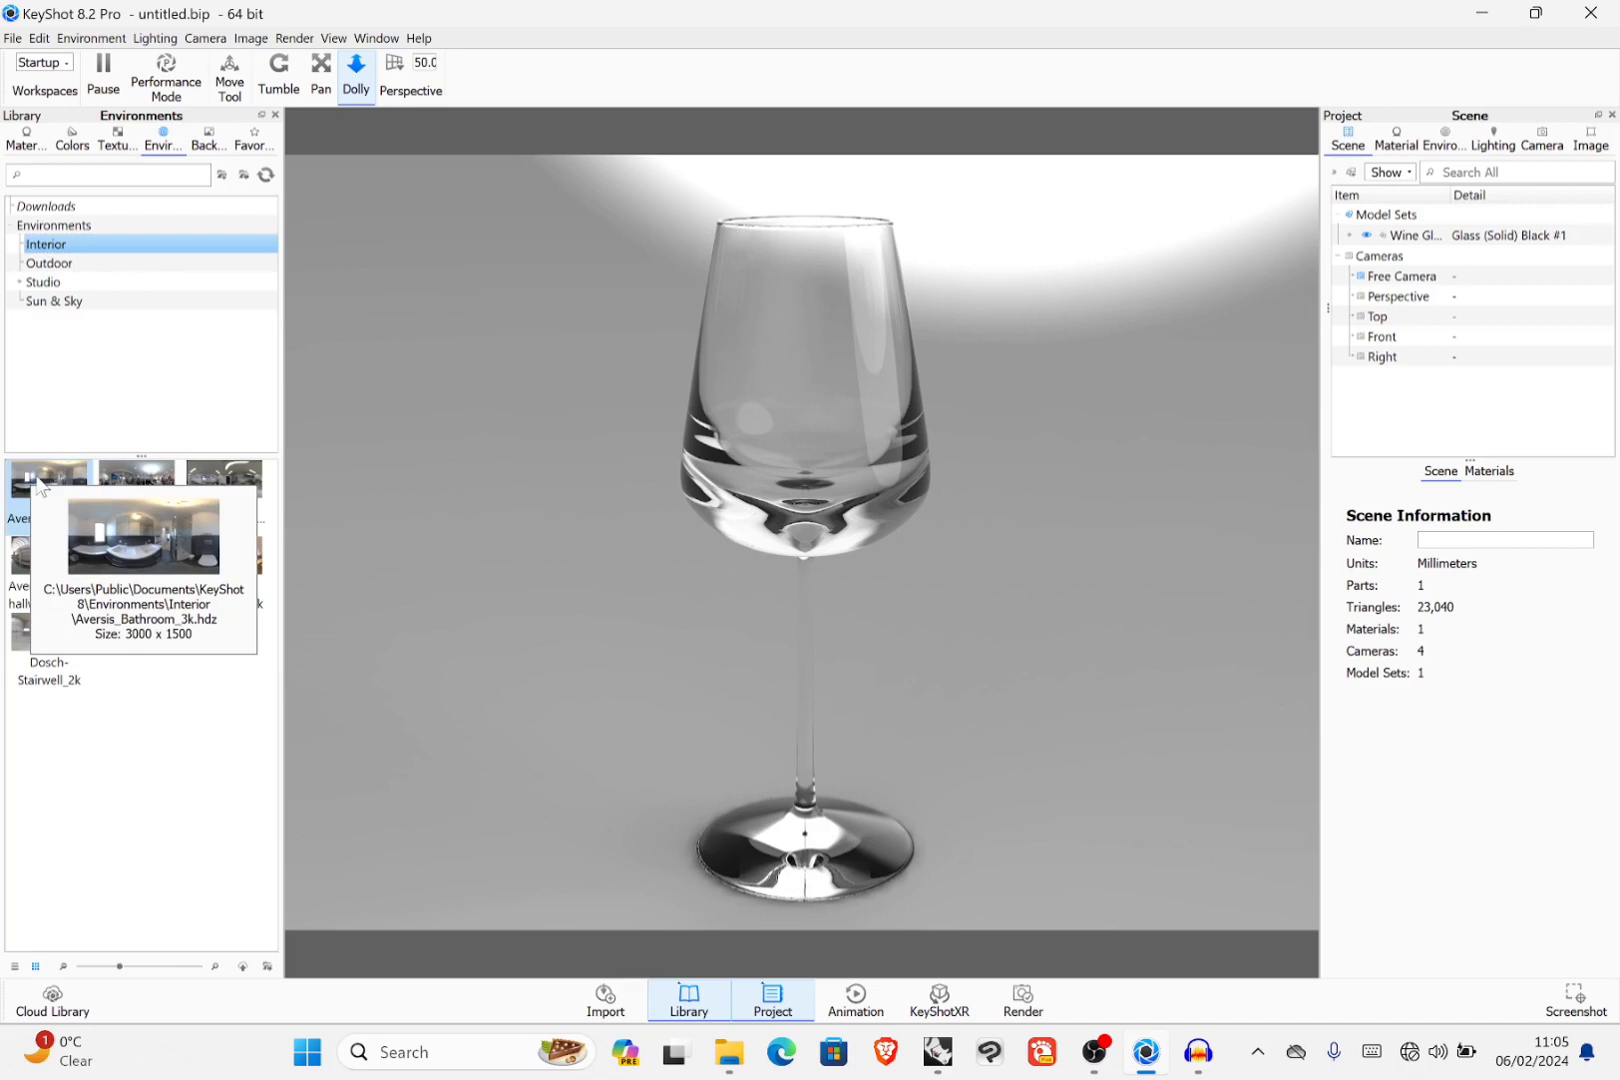
mouse_move(55, 495)
mouse_down()
mouse_move(110, 505)
mouse_move(48, 499)
mouse_up()
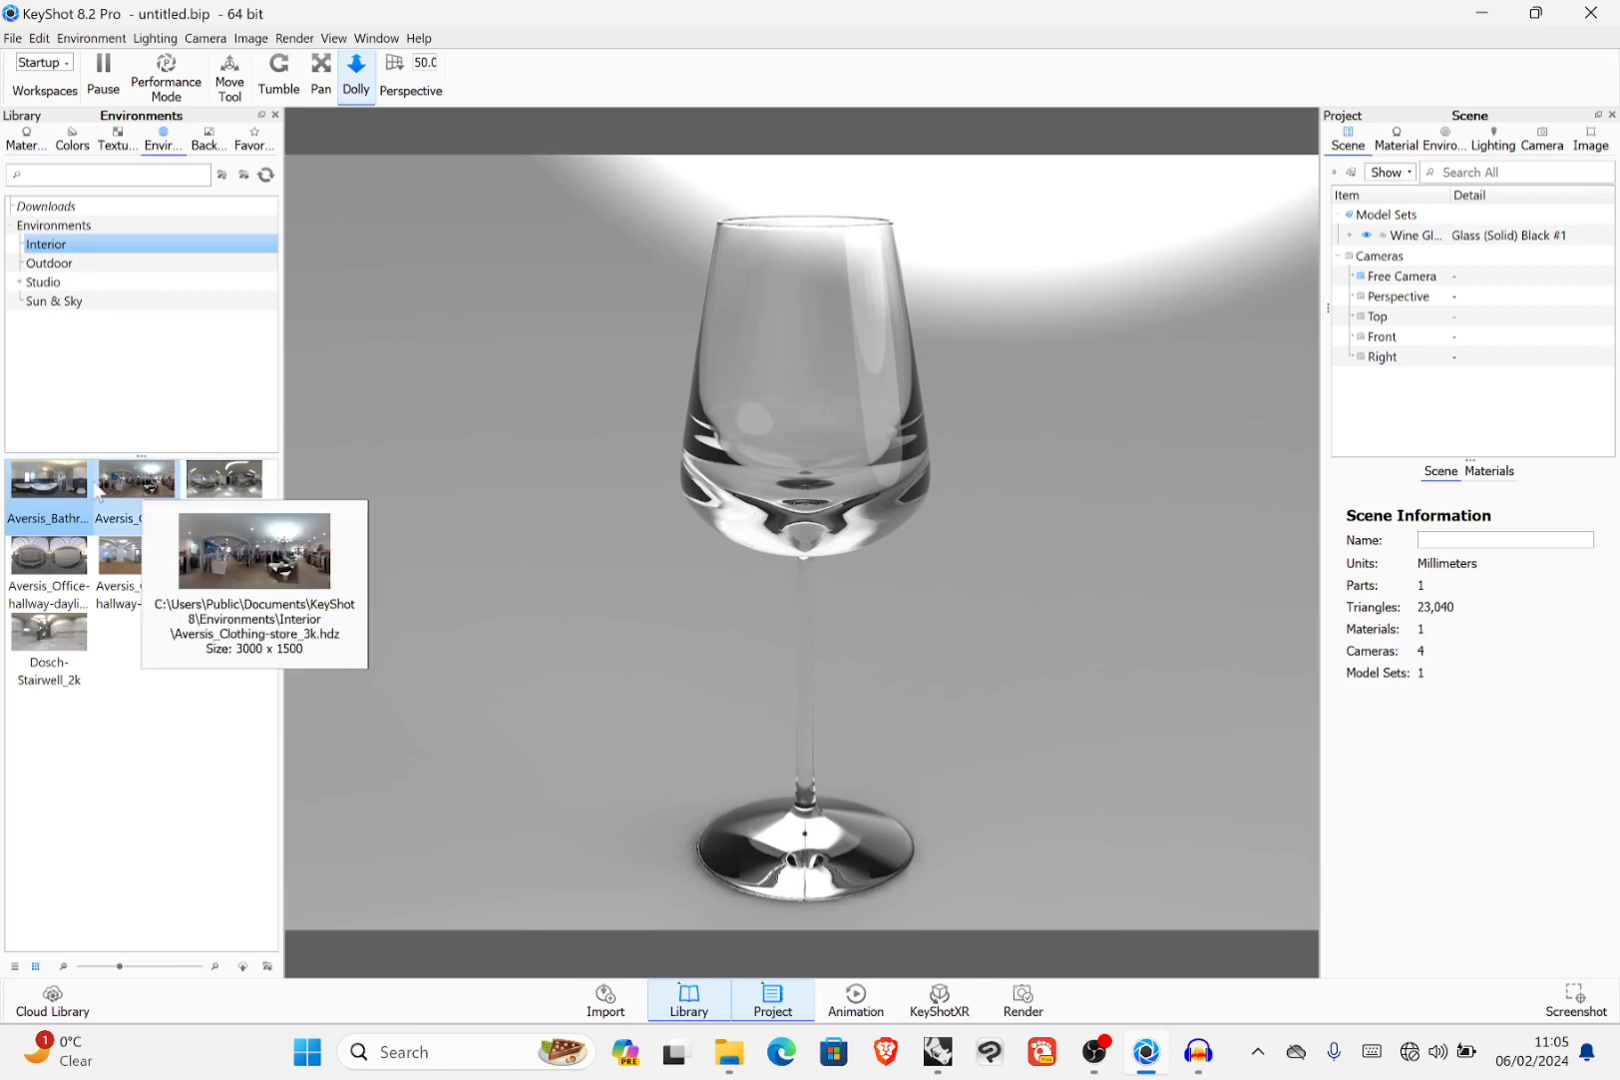
drag(55, 488, 462, 494)
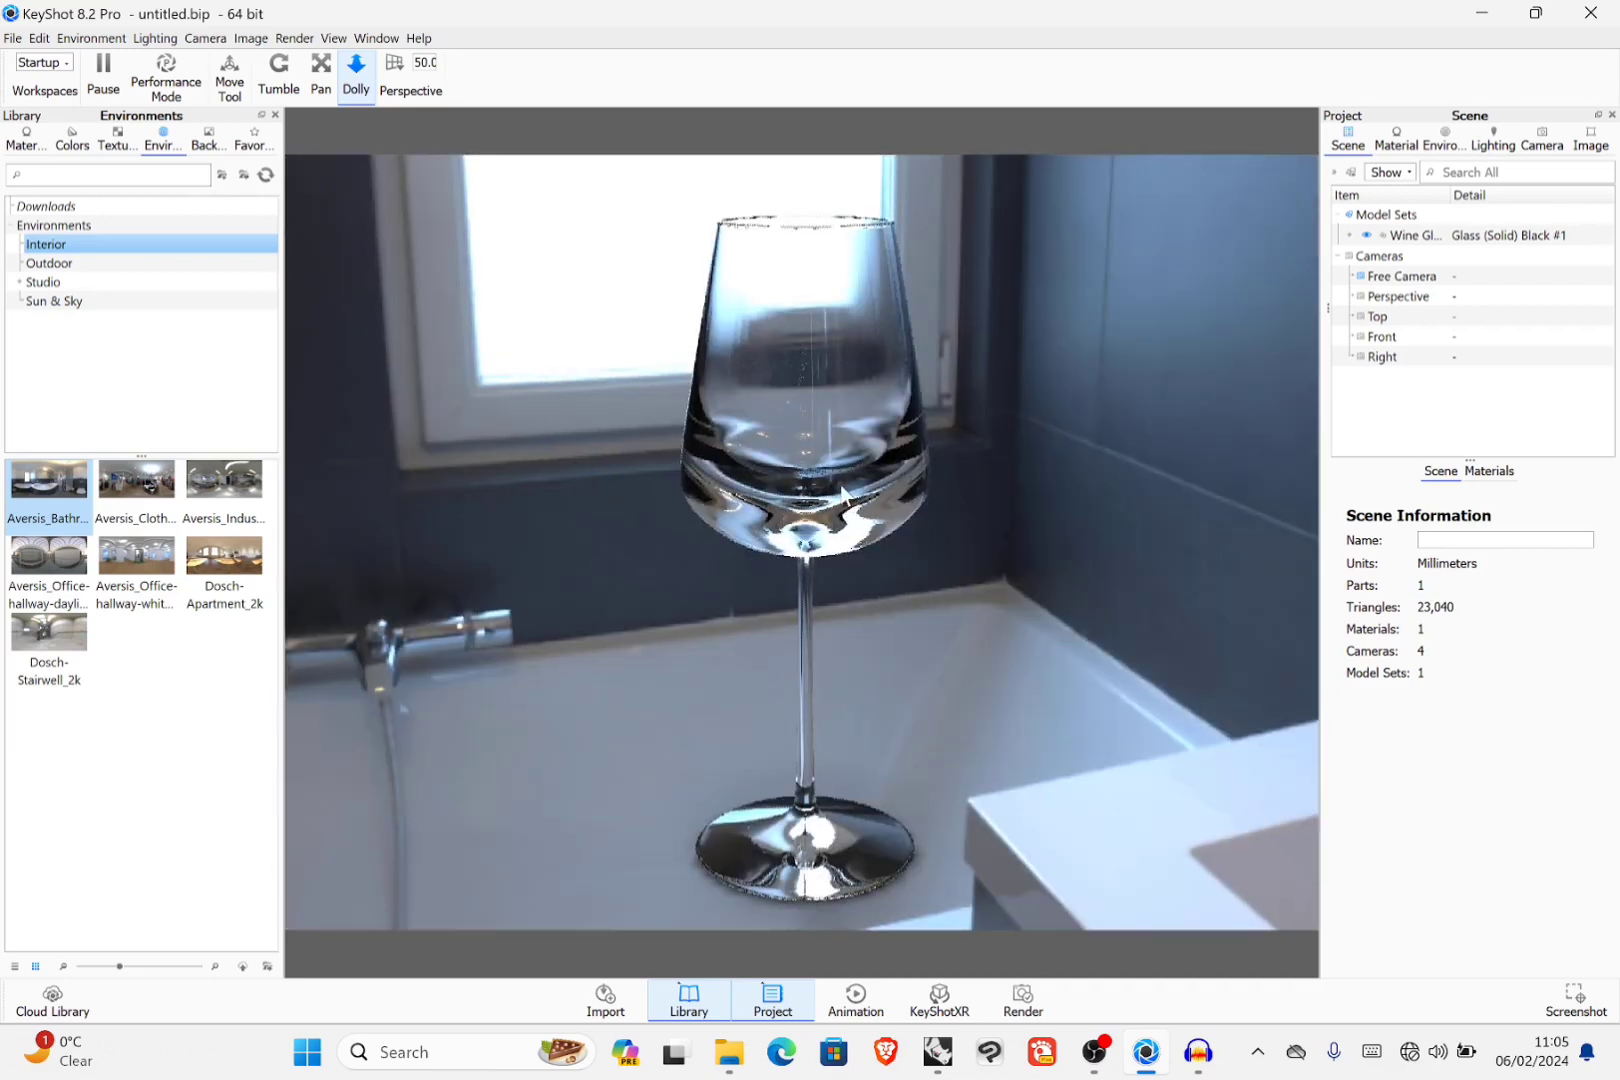
scroll(844, 492, up, 2)
scroll(844, 492, up, 2)
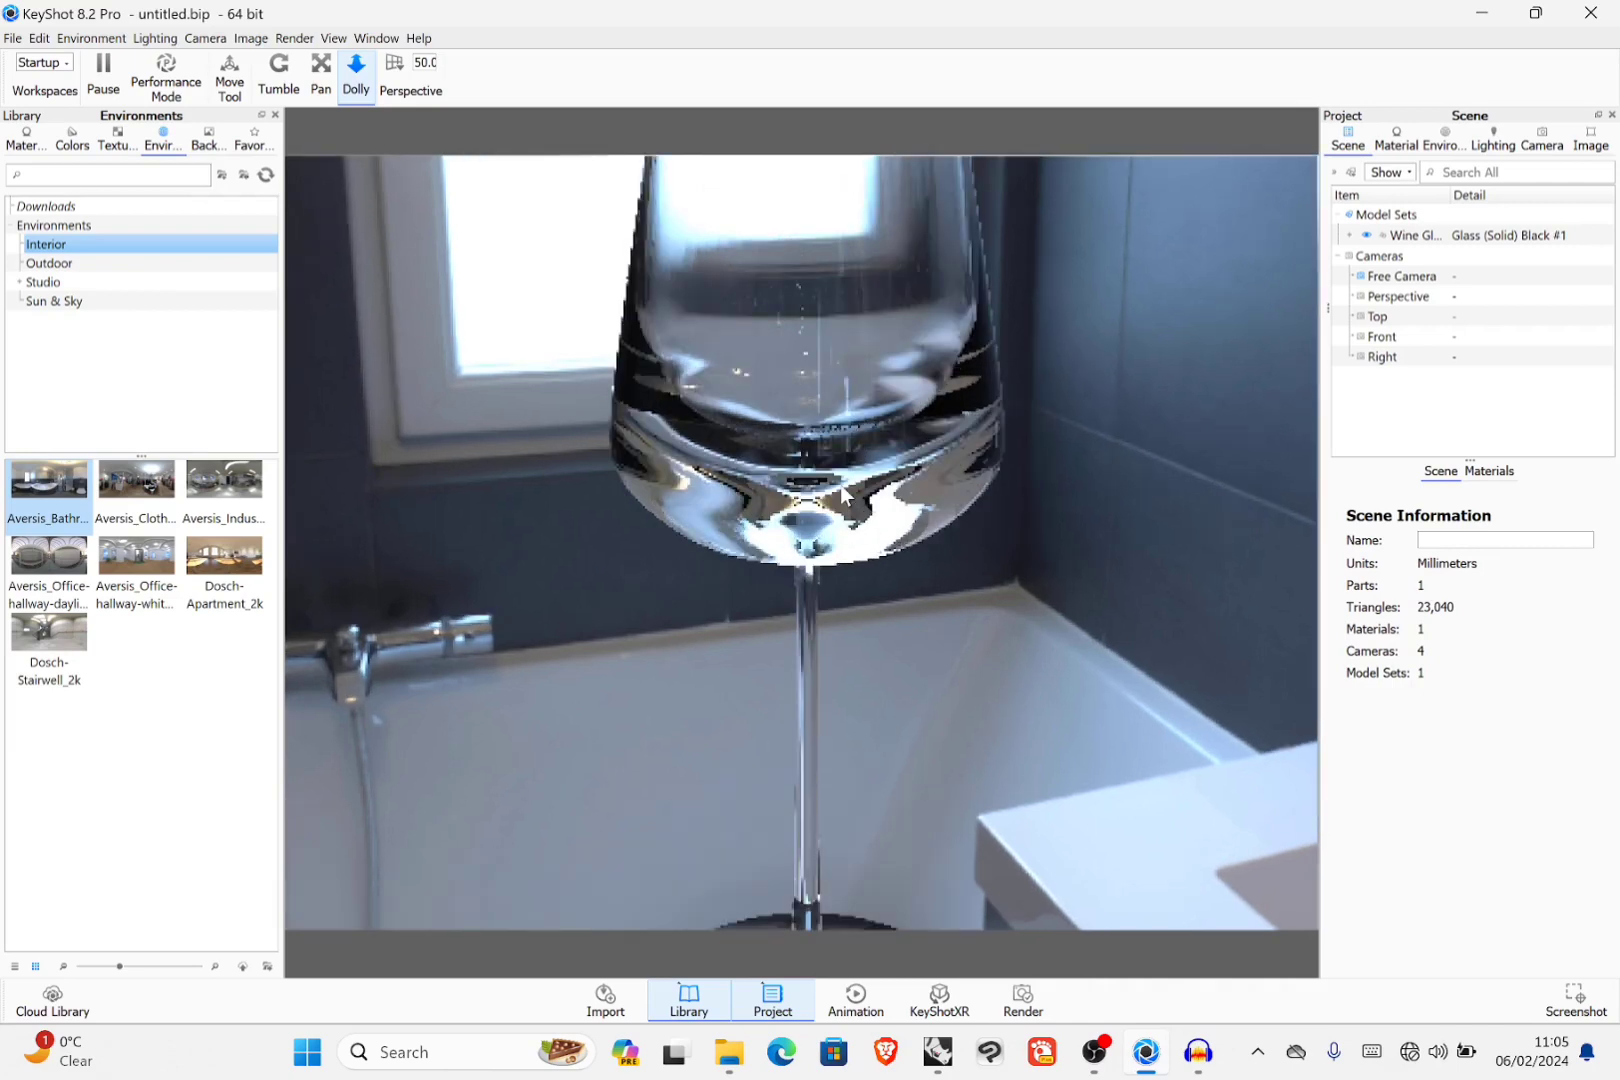
scroll(844, 492, down, 2)
scroll(844, 491, down, 2)
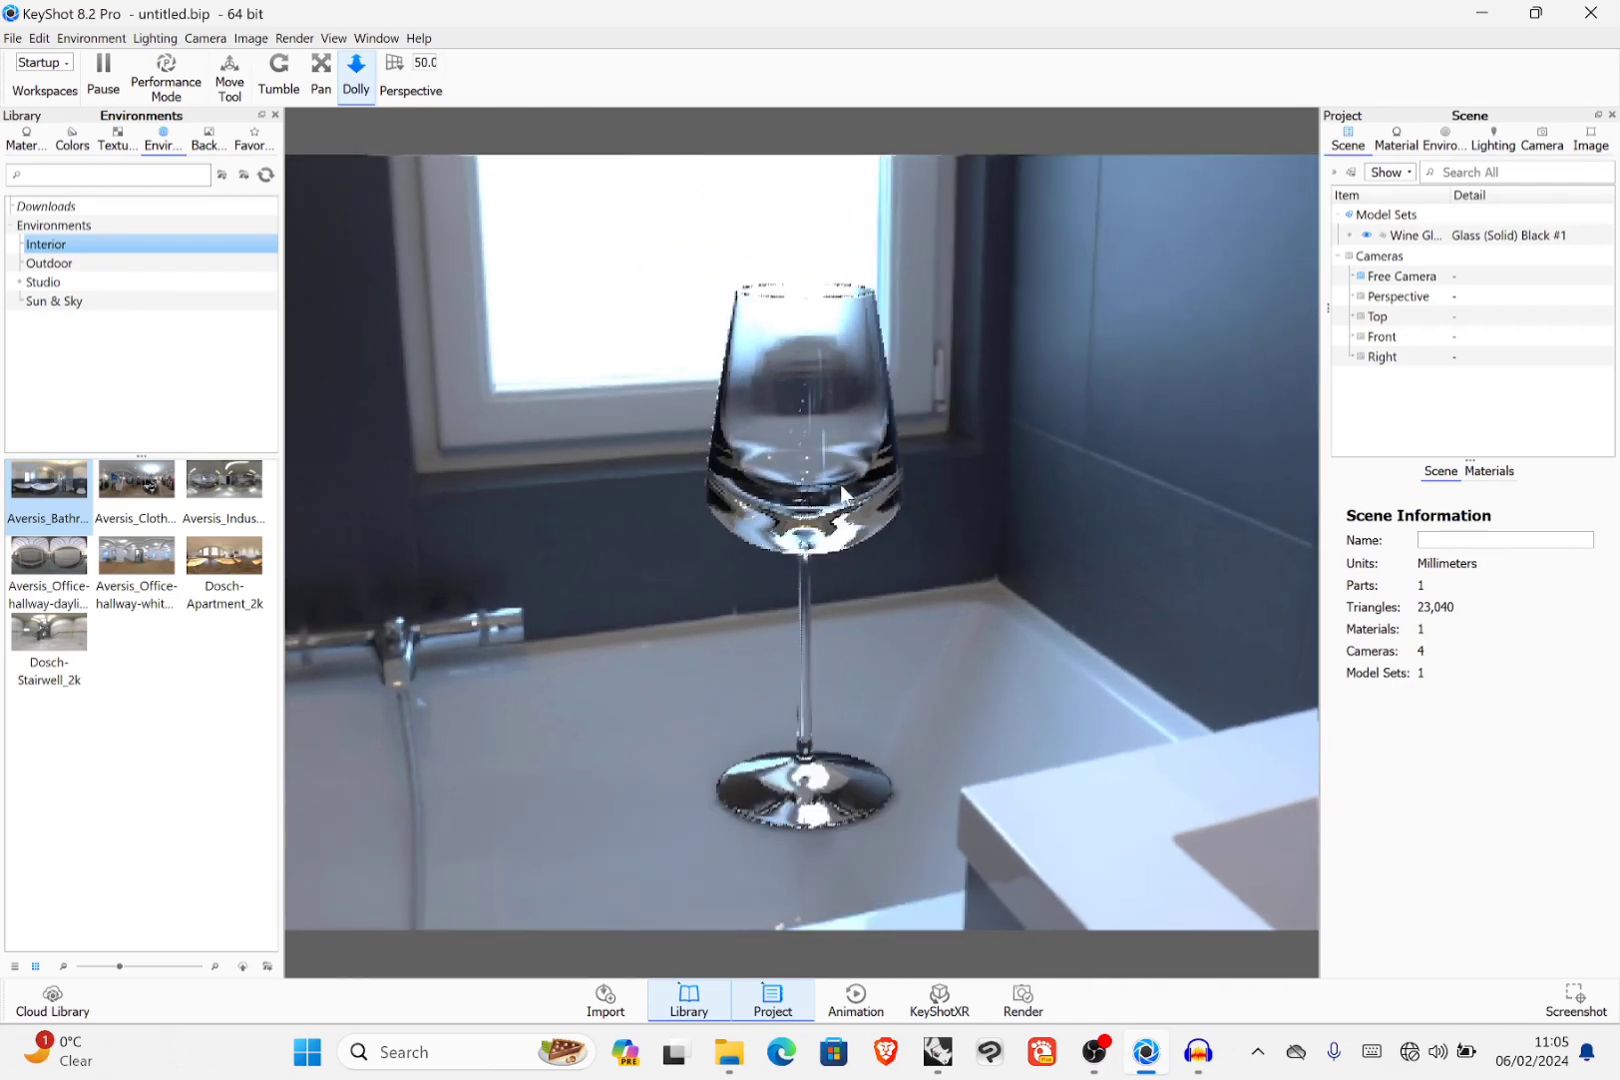
Step: Try the Aversis clothing store, industrial kitchen and white office hallway environments, and Dosch-Stairwell_2k, around the wine glass
drag(160, 488, 500, 530)
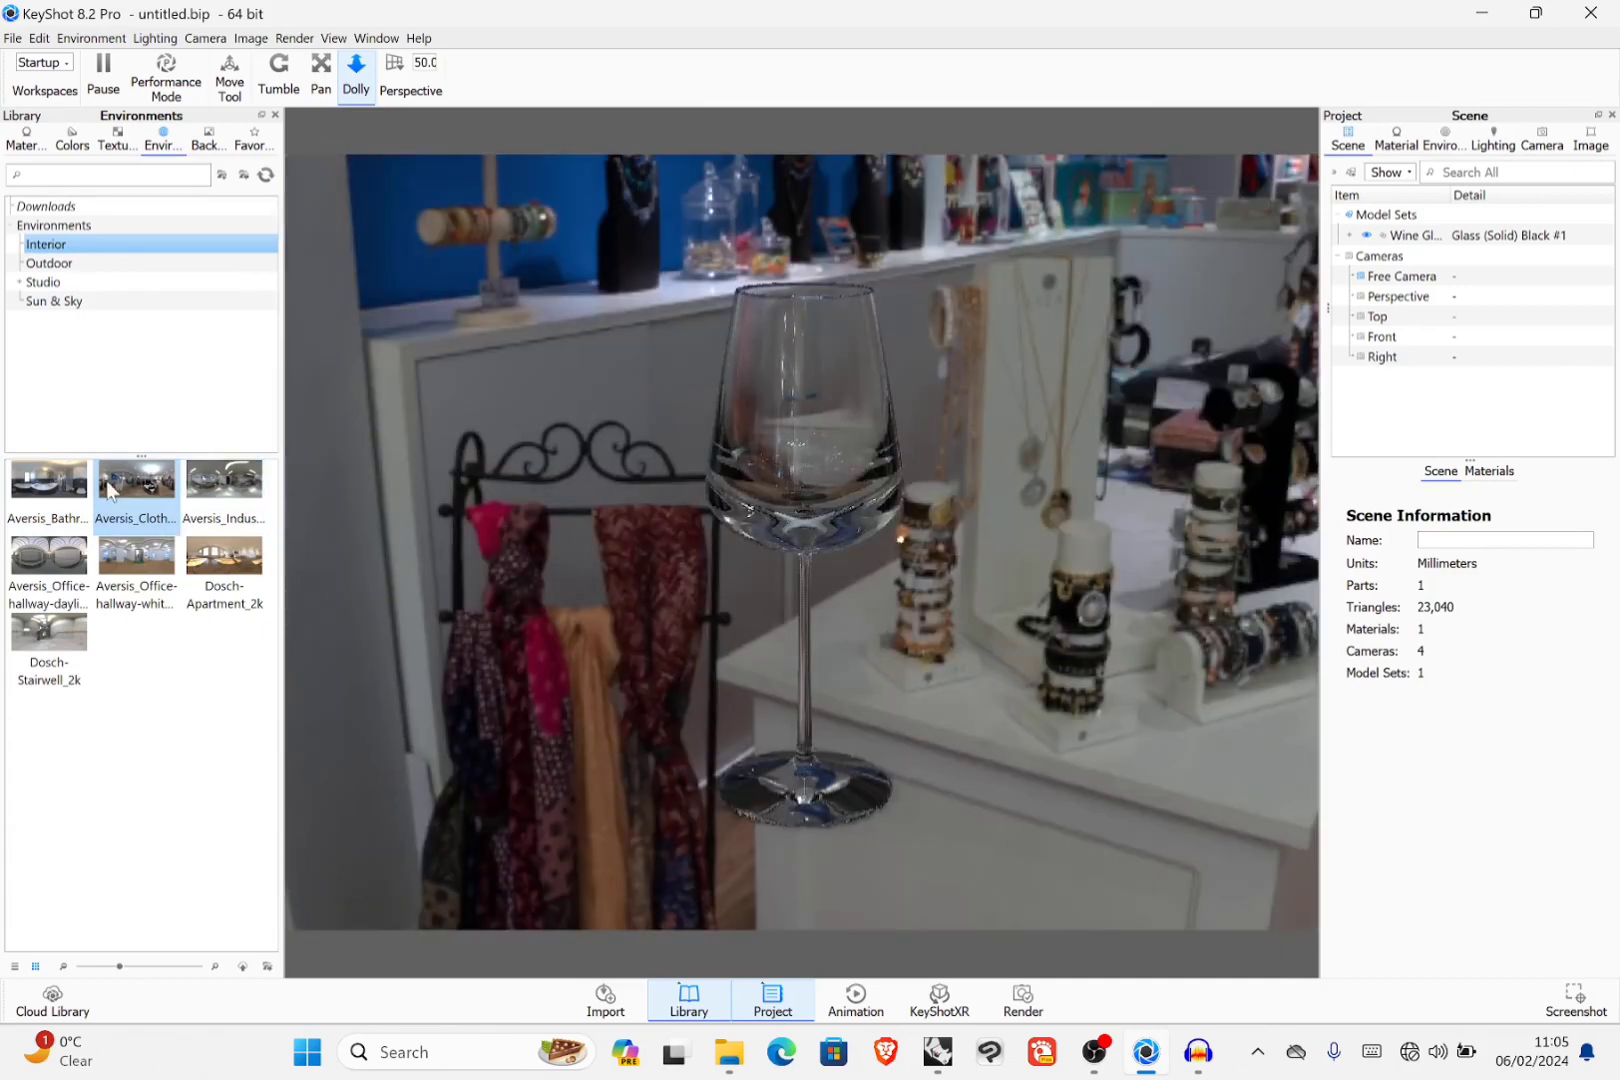
drag(756, 551, 602, 575)
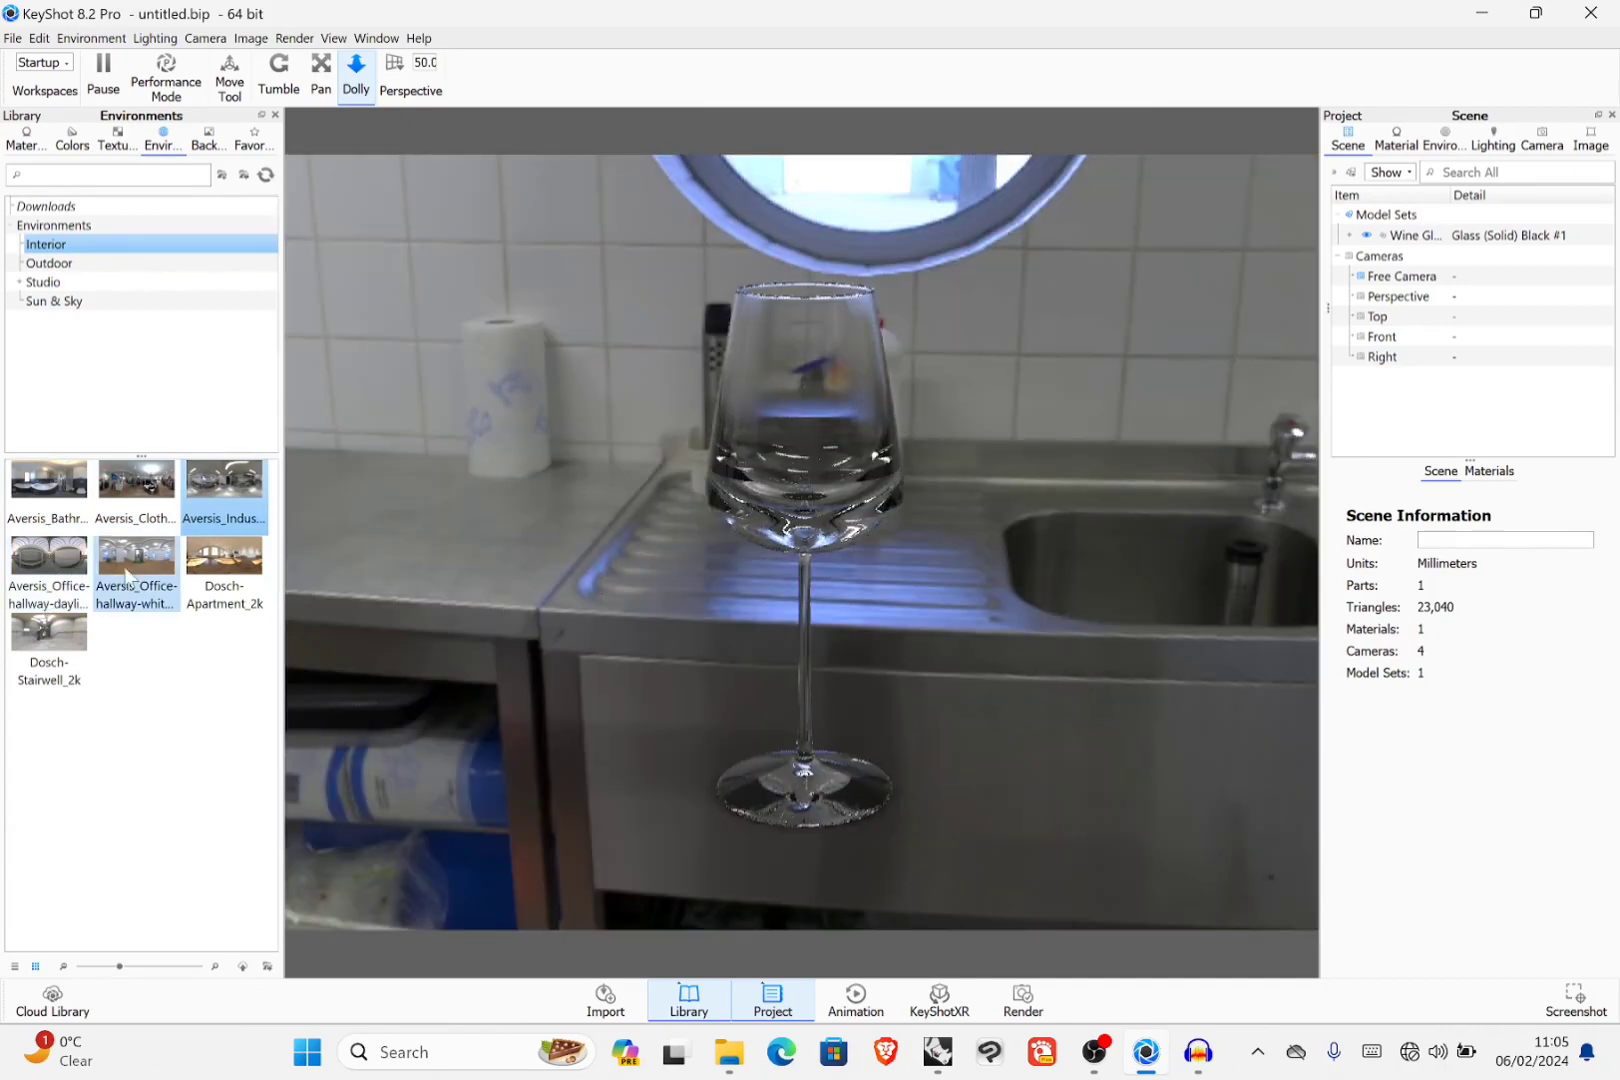
drag(136, 556, 566, 544)
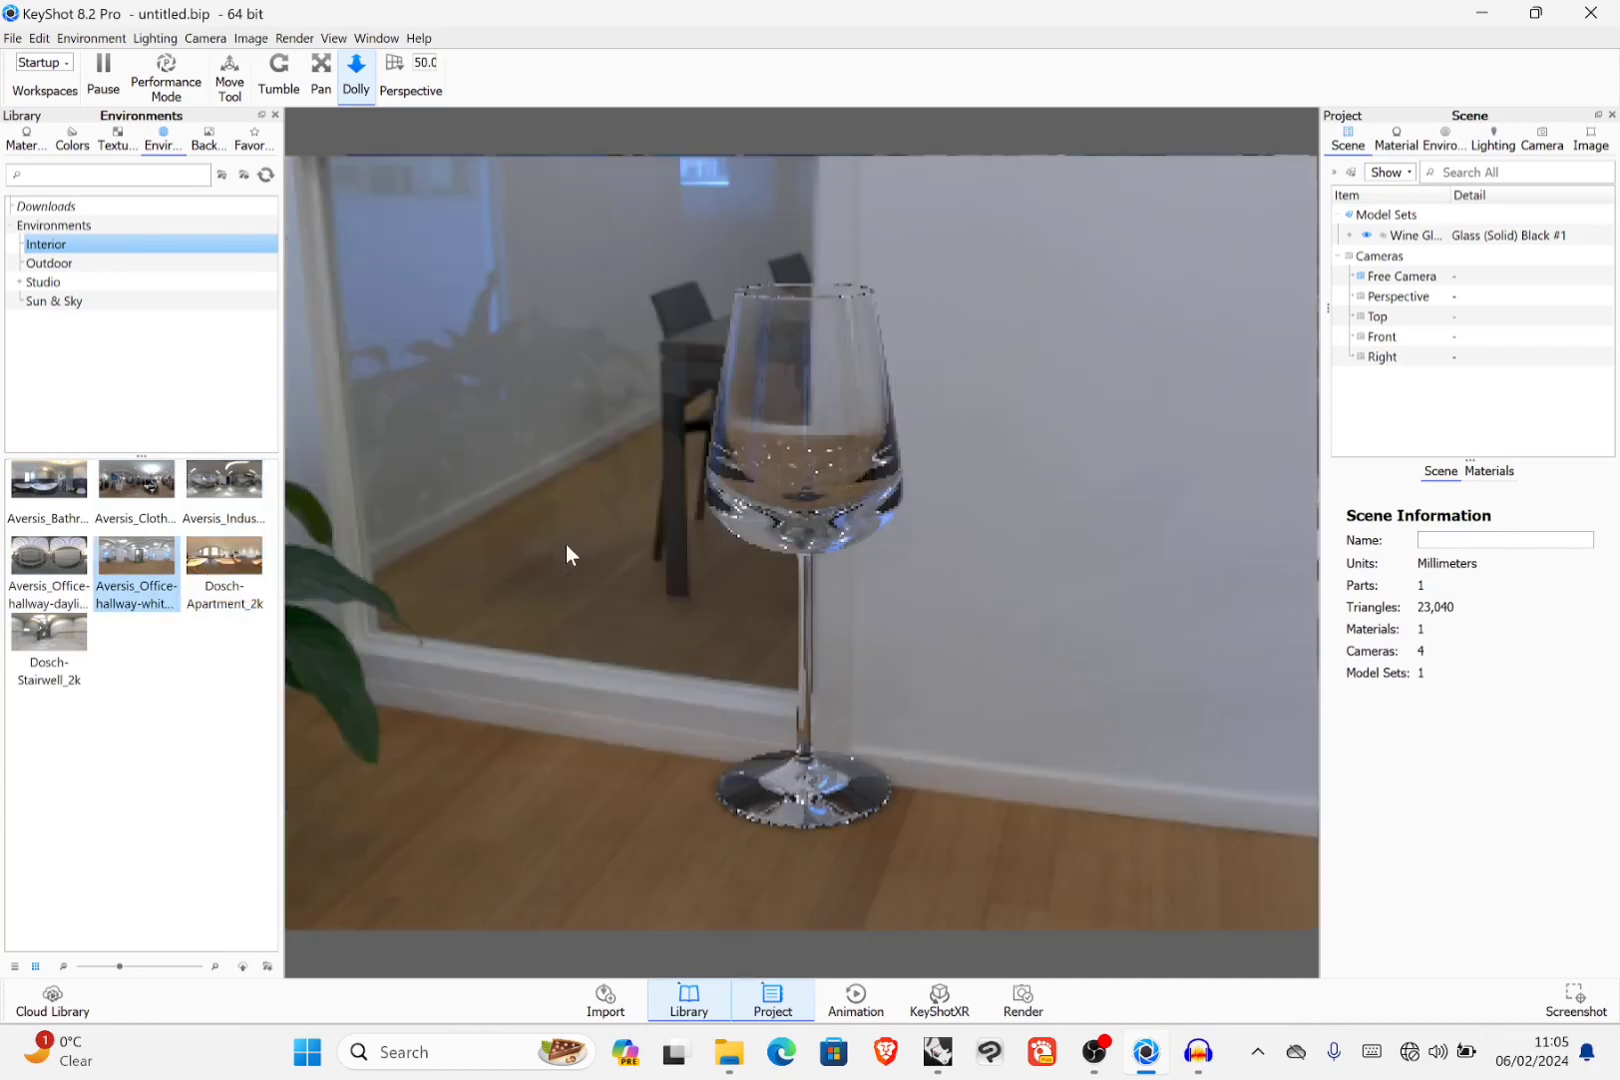
drag(49, 640, 494, 530)
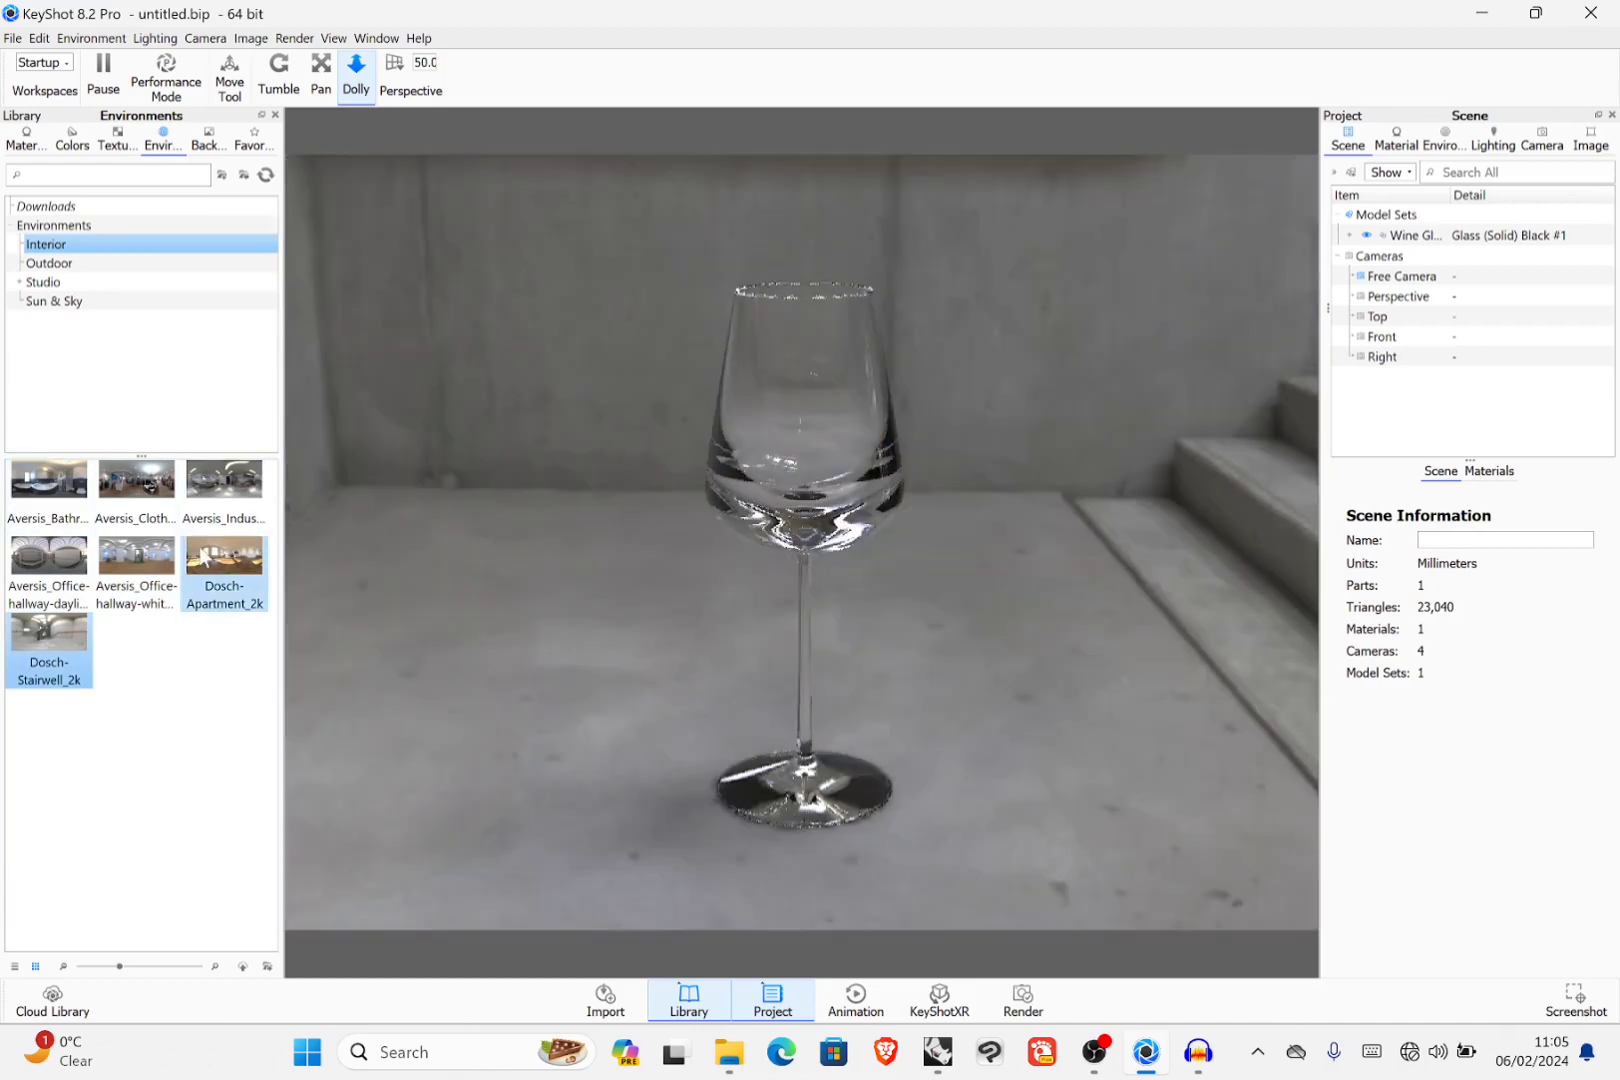
Step: Try the Dosch-Apartment_2k environment at different camera distances, and compare it with the Aversis white office hallway
drag(205, 560, 568, 564)
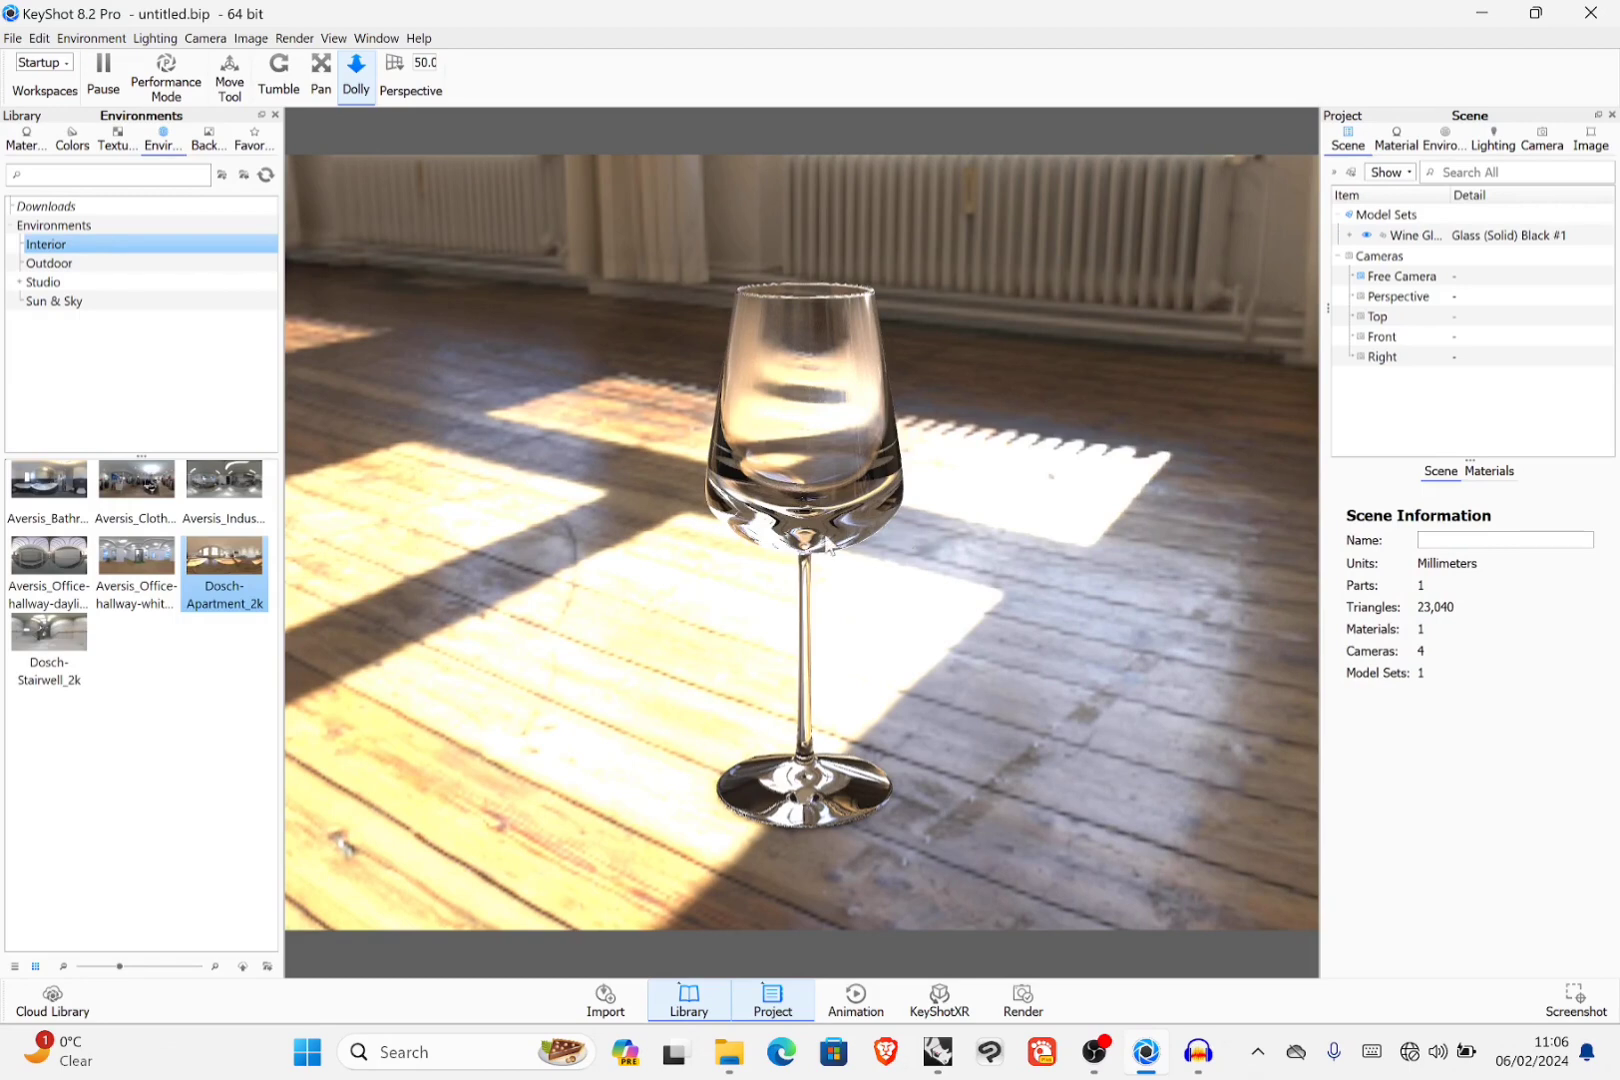
scroll(828, 545, down, 3)
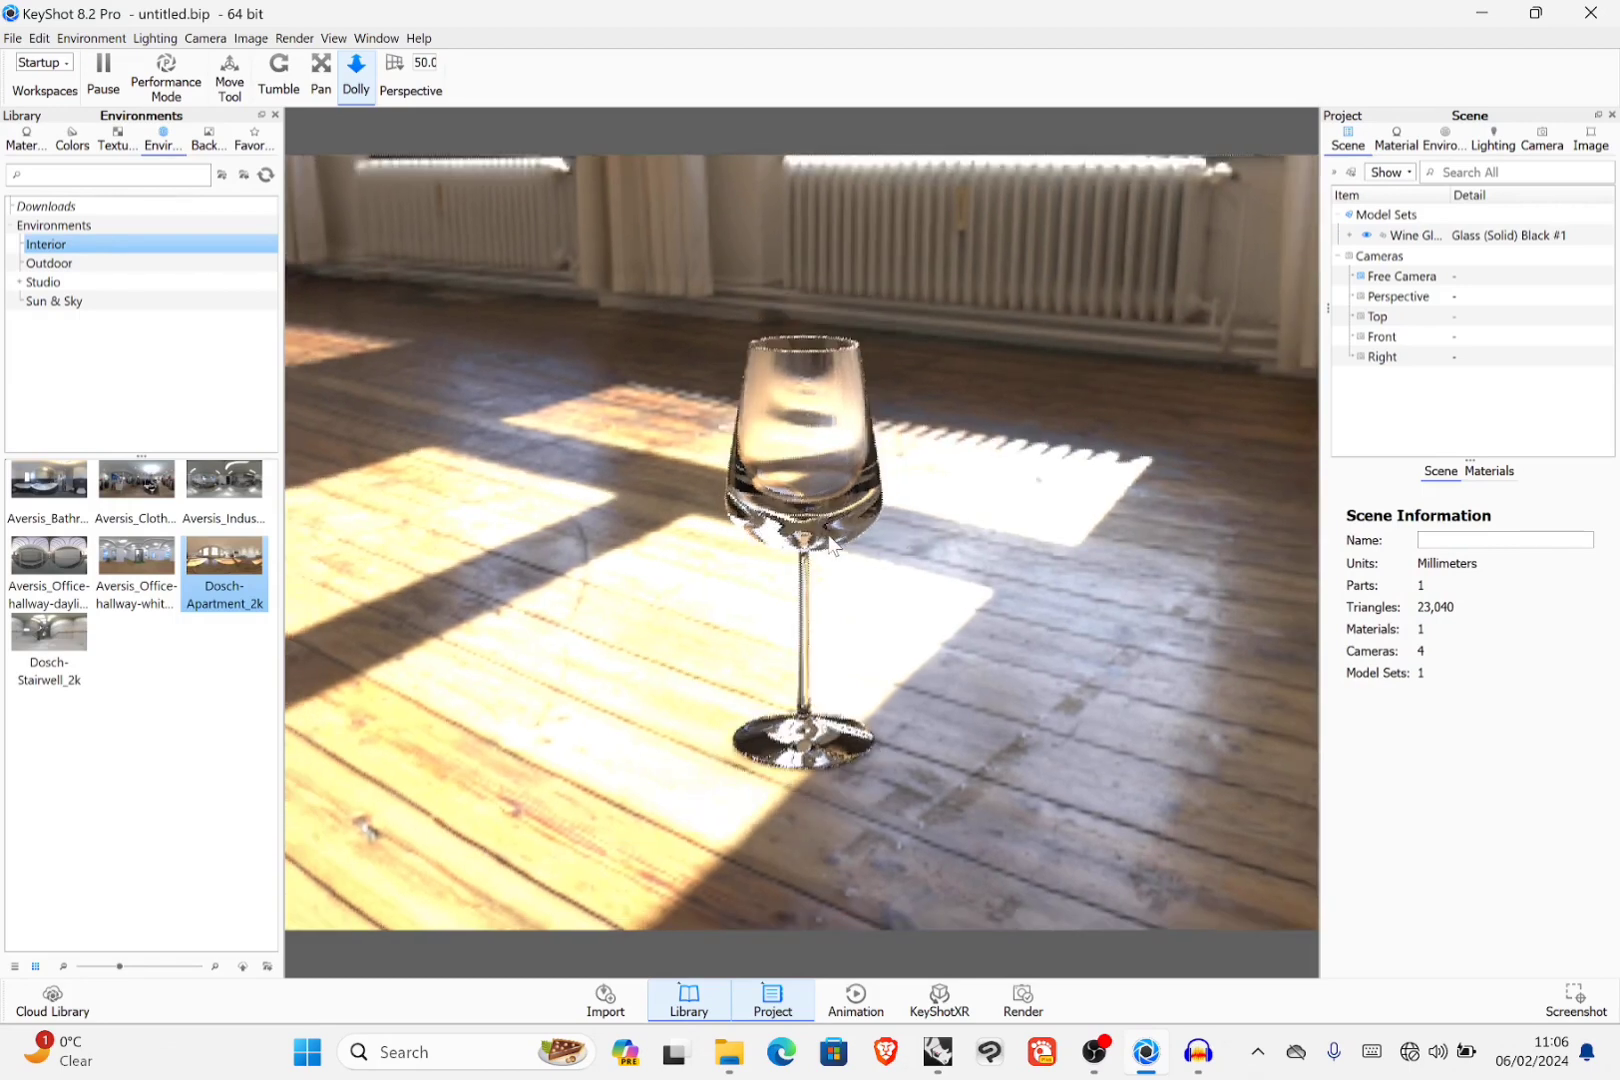
scroll(832, 545, up, 3)
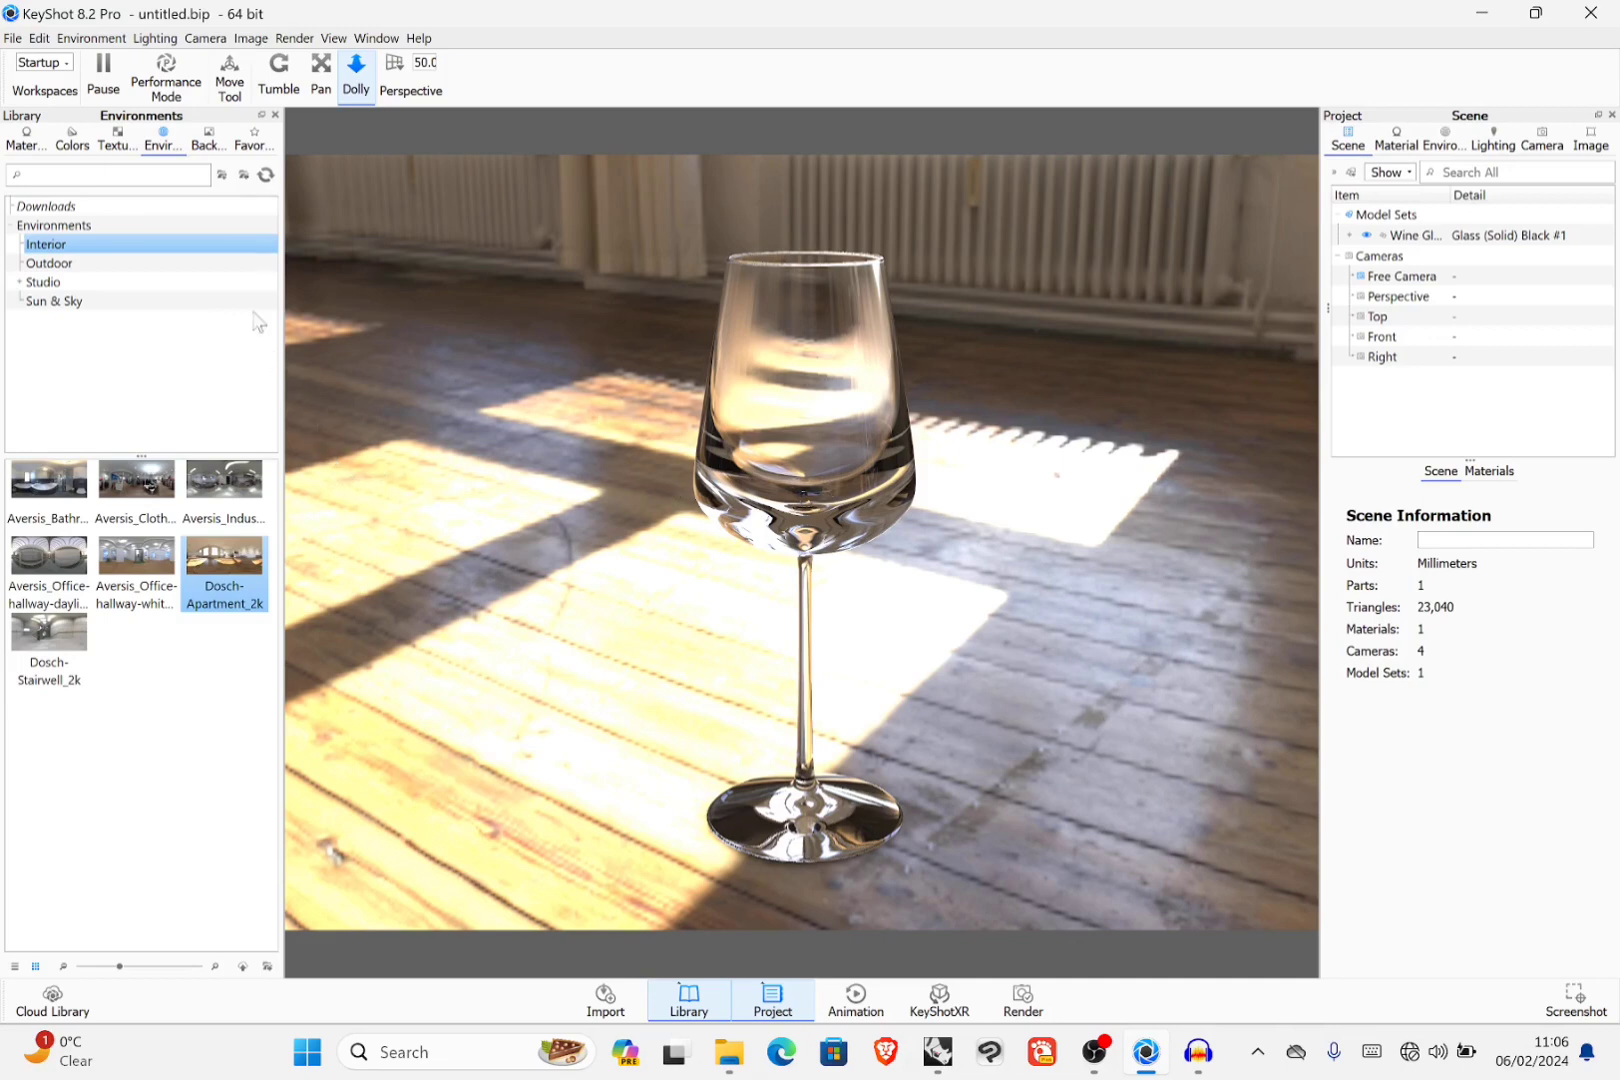
drag(146, 552, 530, 451)
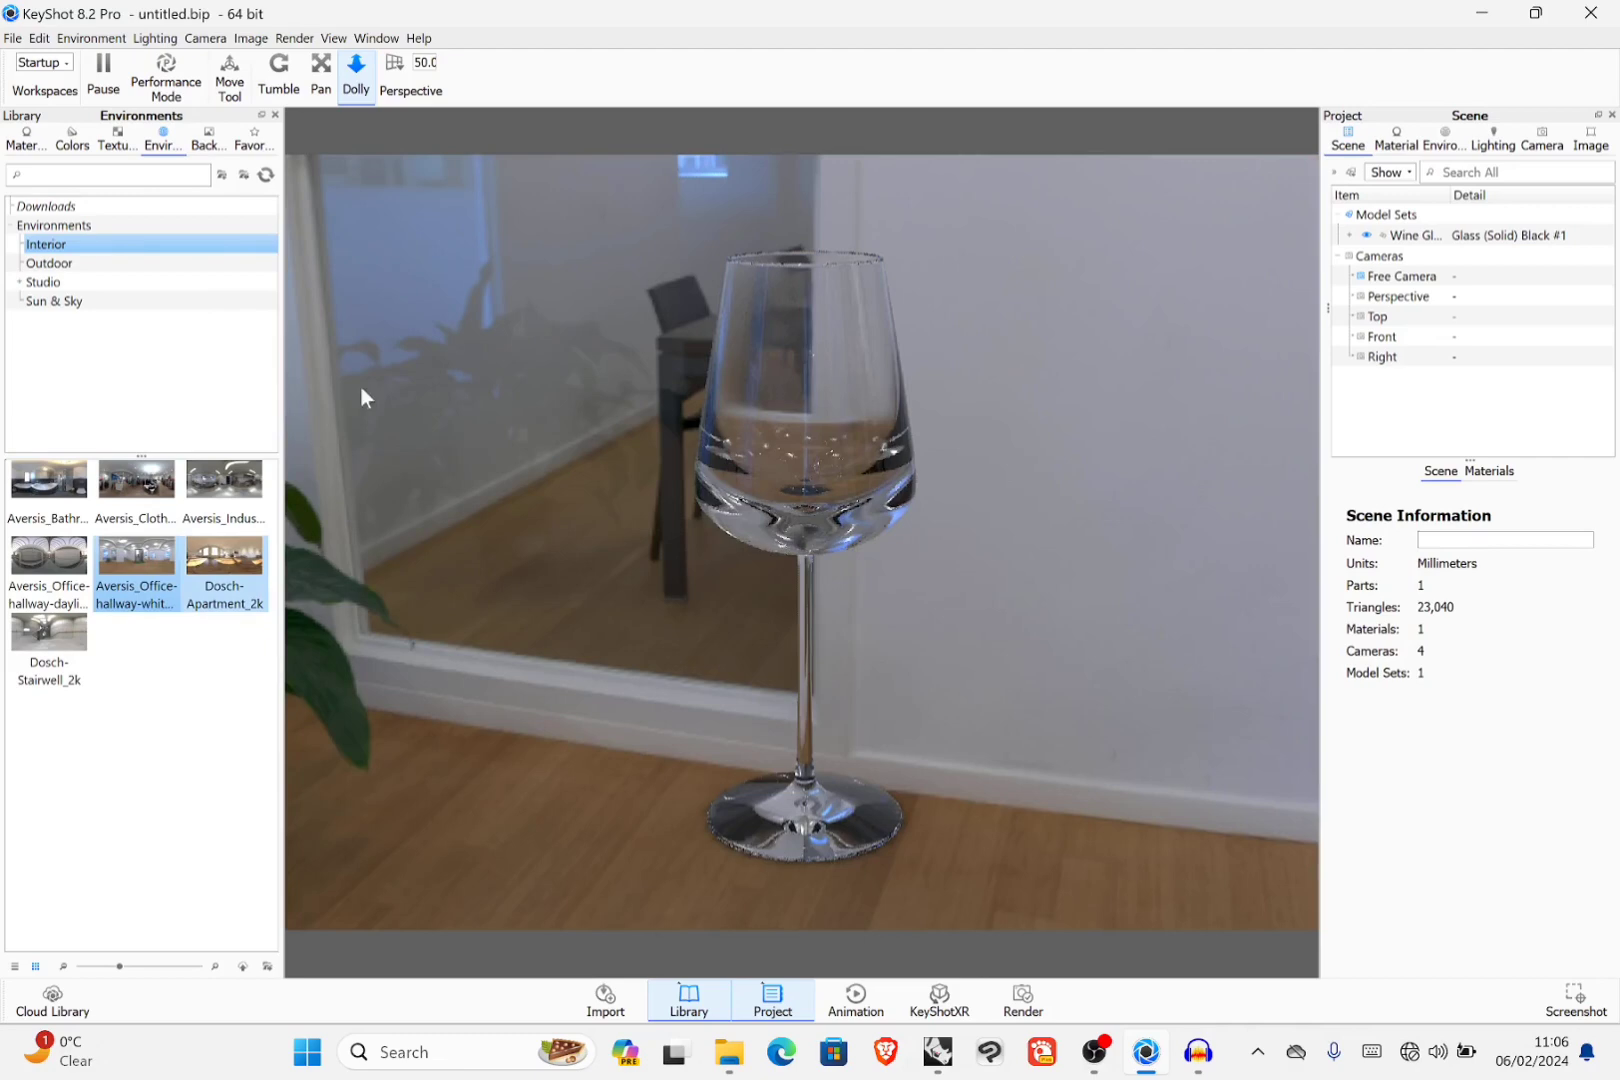
Step: Apply the Aversis_Bathroom_3k interior environment and reframe the view so the wine glass stands on the corner of the washbasin counter
drag(48, 480, 840, 458)
scroll(611, 454, down, 5)
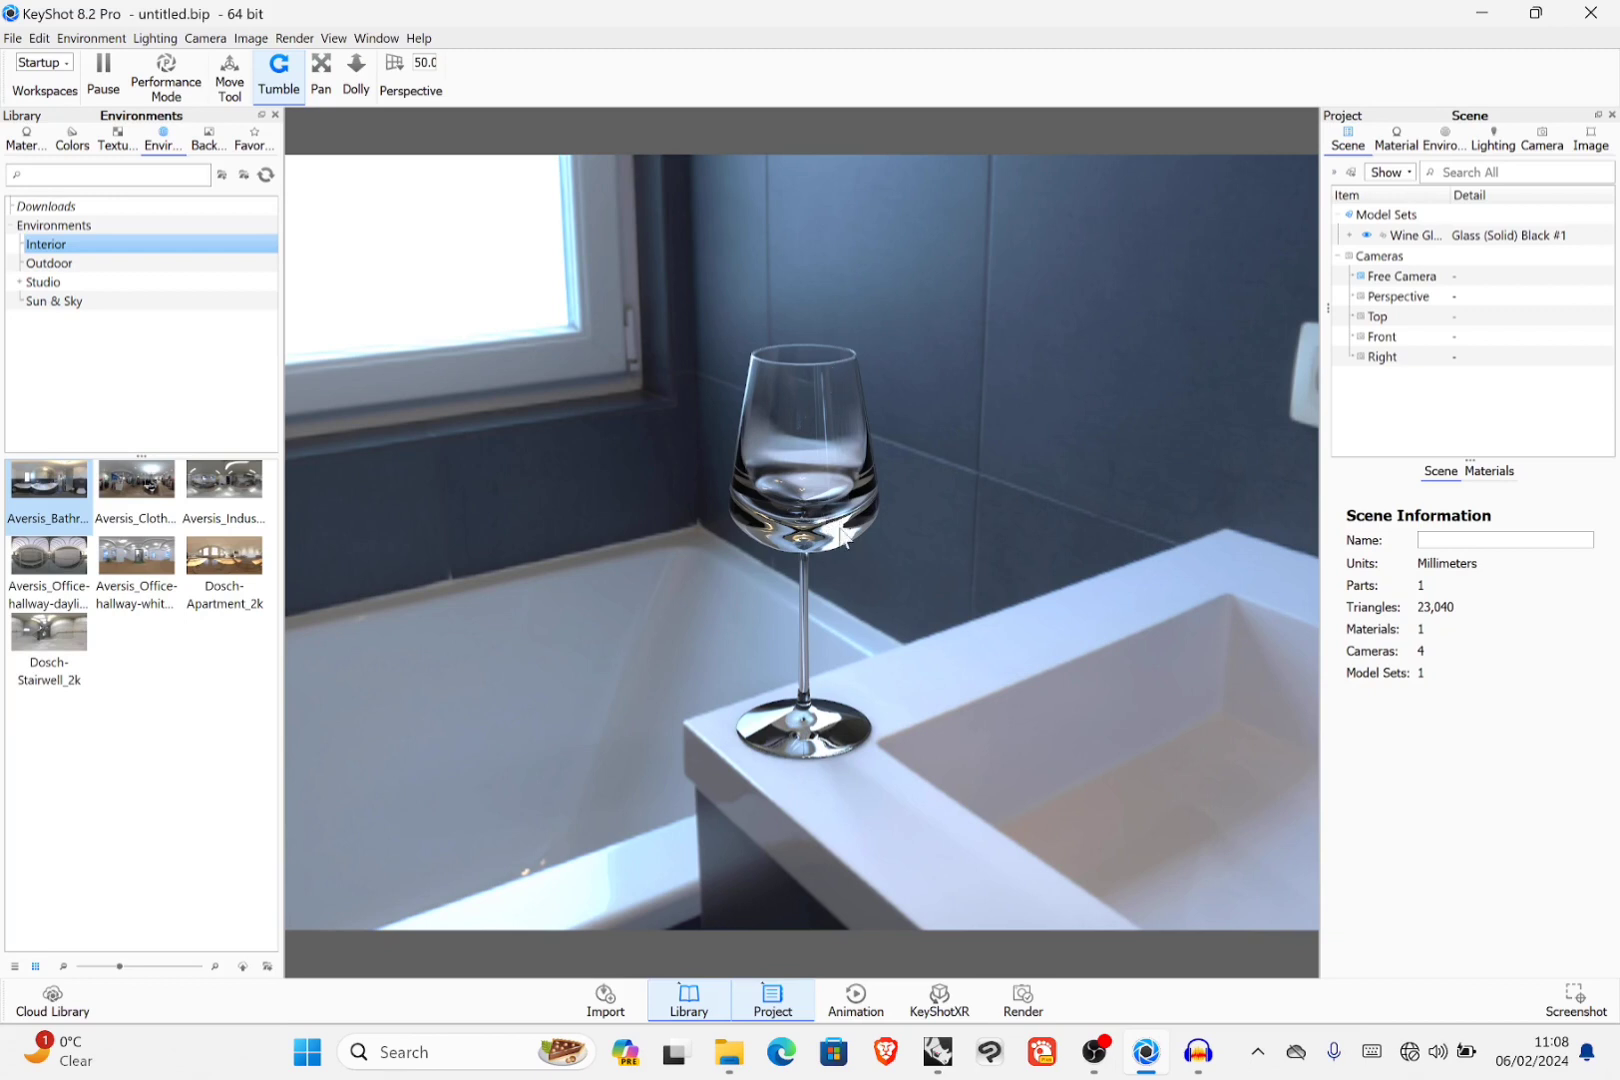
Step: Name the still image render "wine Glass" and set its output folder to the Desktop
click(1040, 1004)
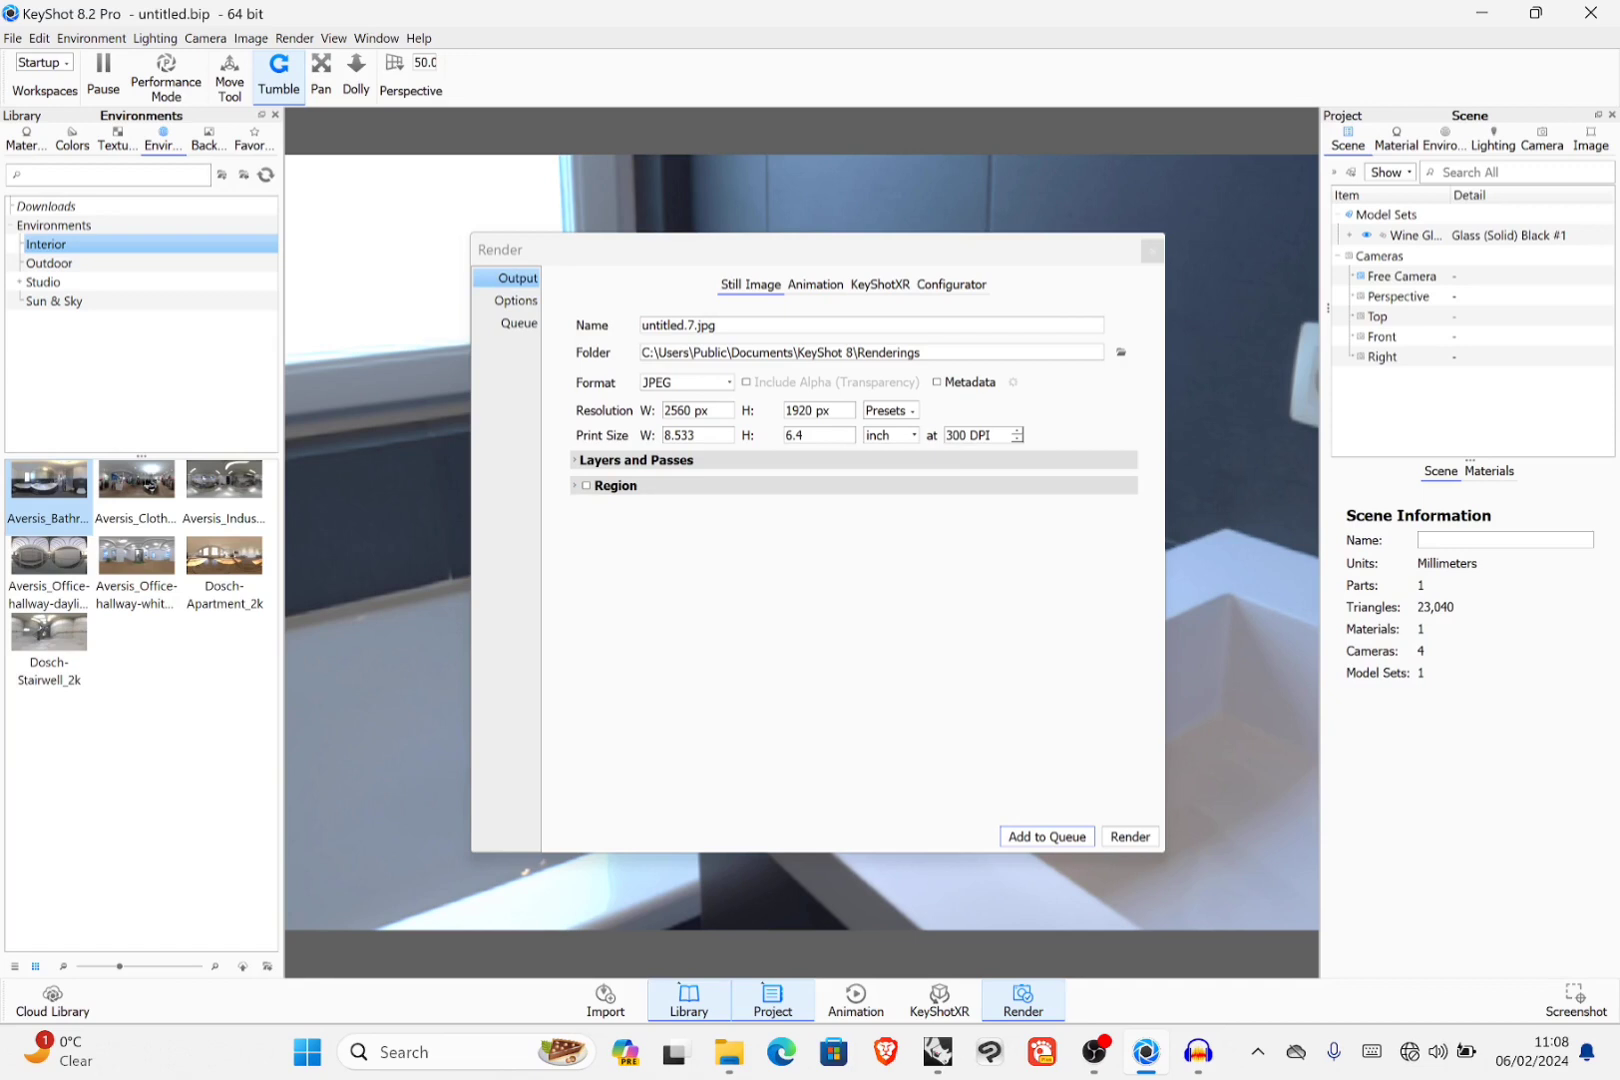
click(716, 325)
drag(716, 325, 576, 342)
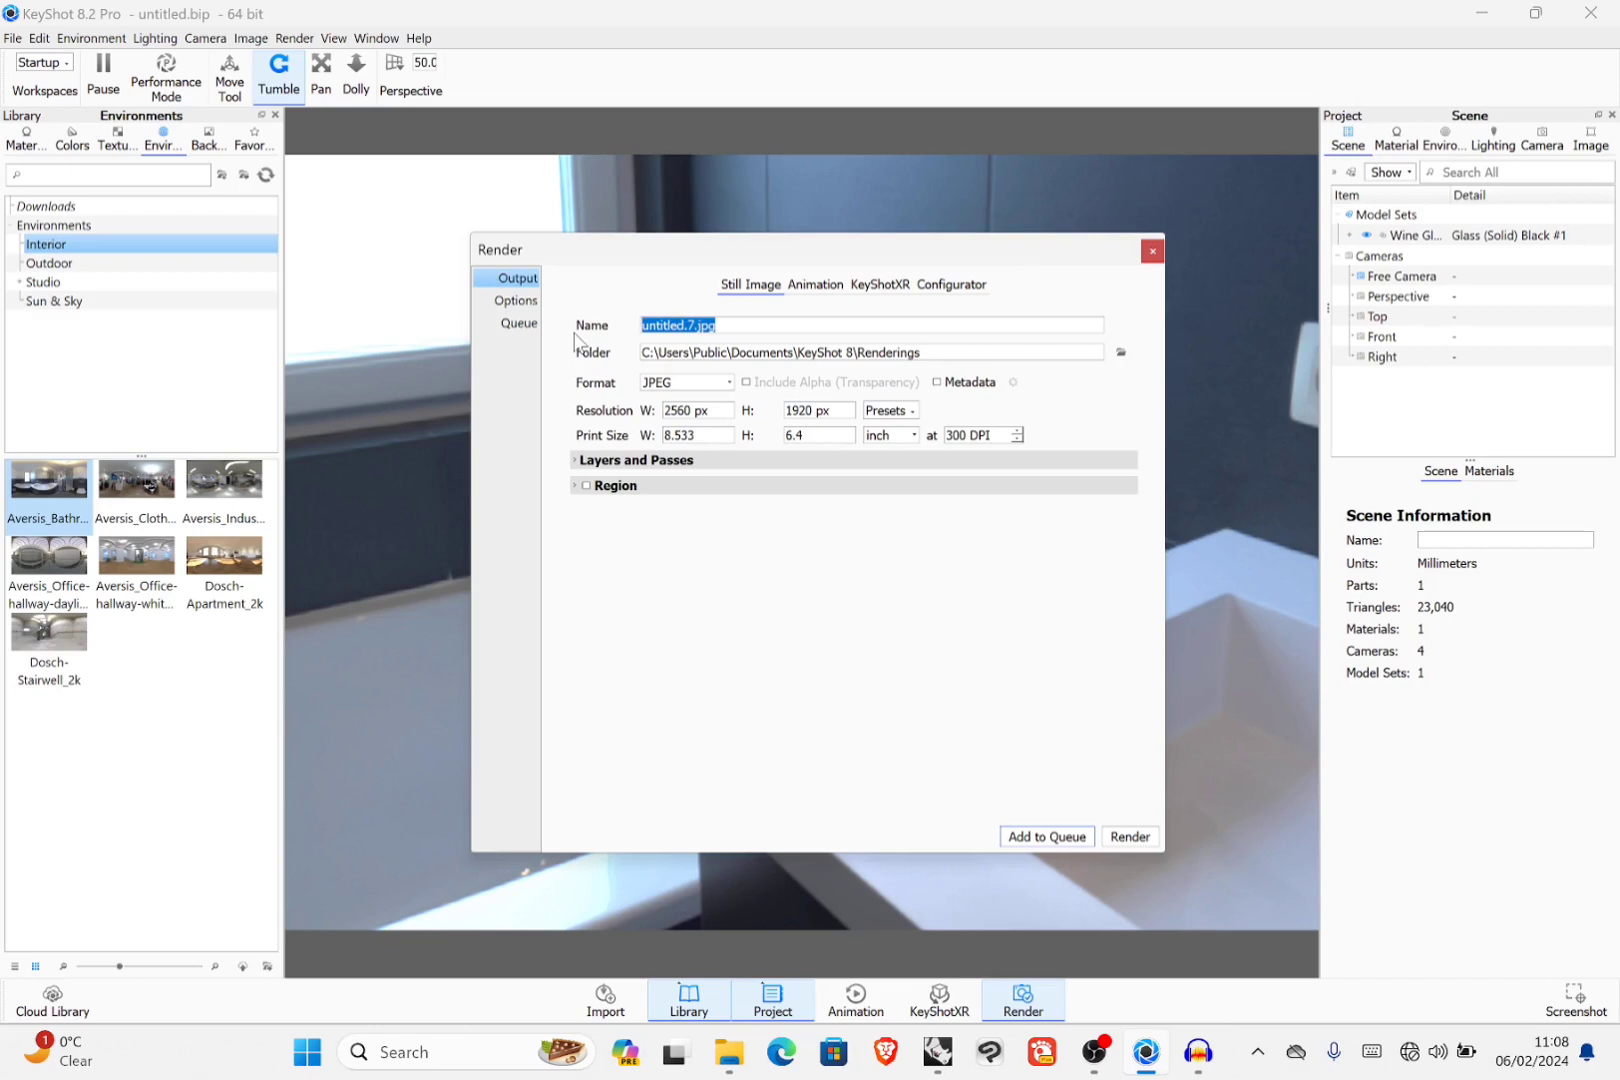
text(wine Glass)
click(1121, 352)
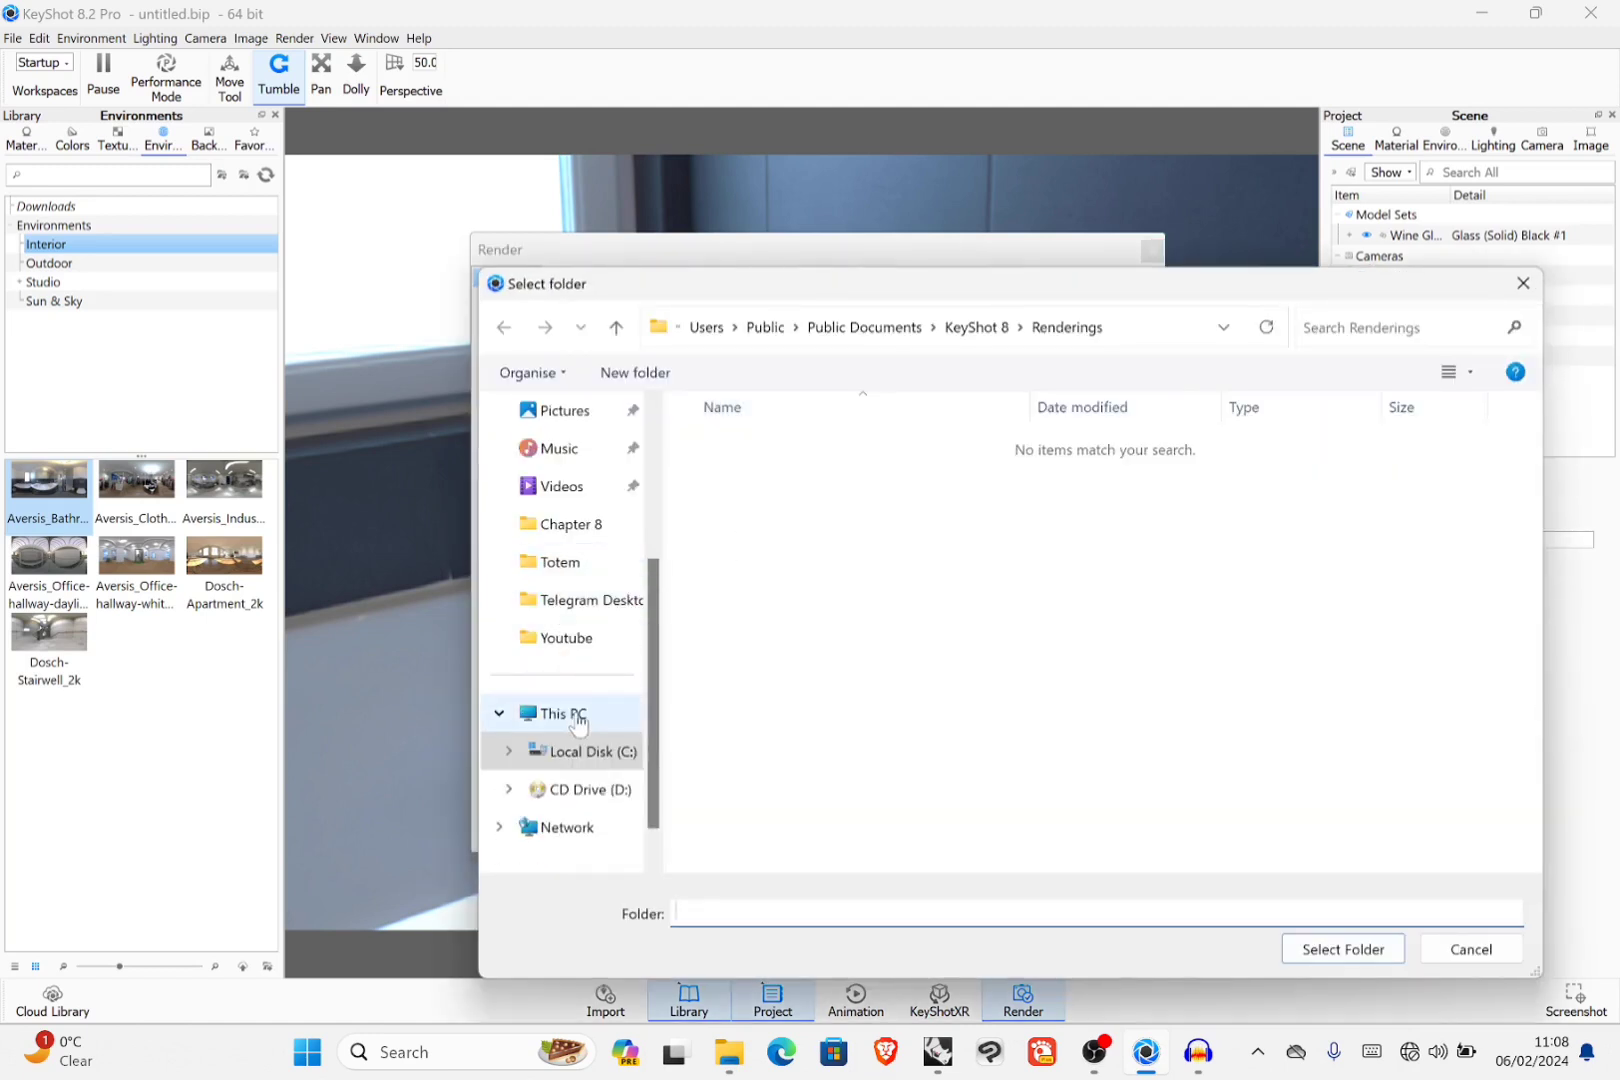
scroll(584, 648, up, 3)
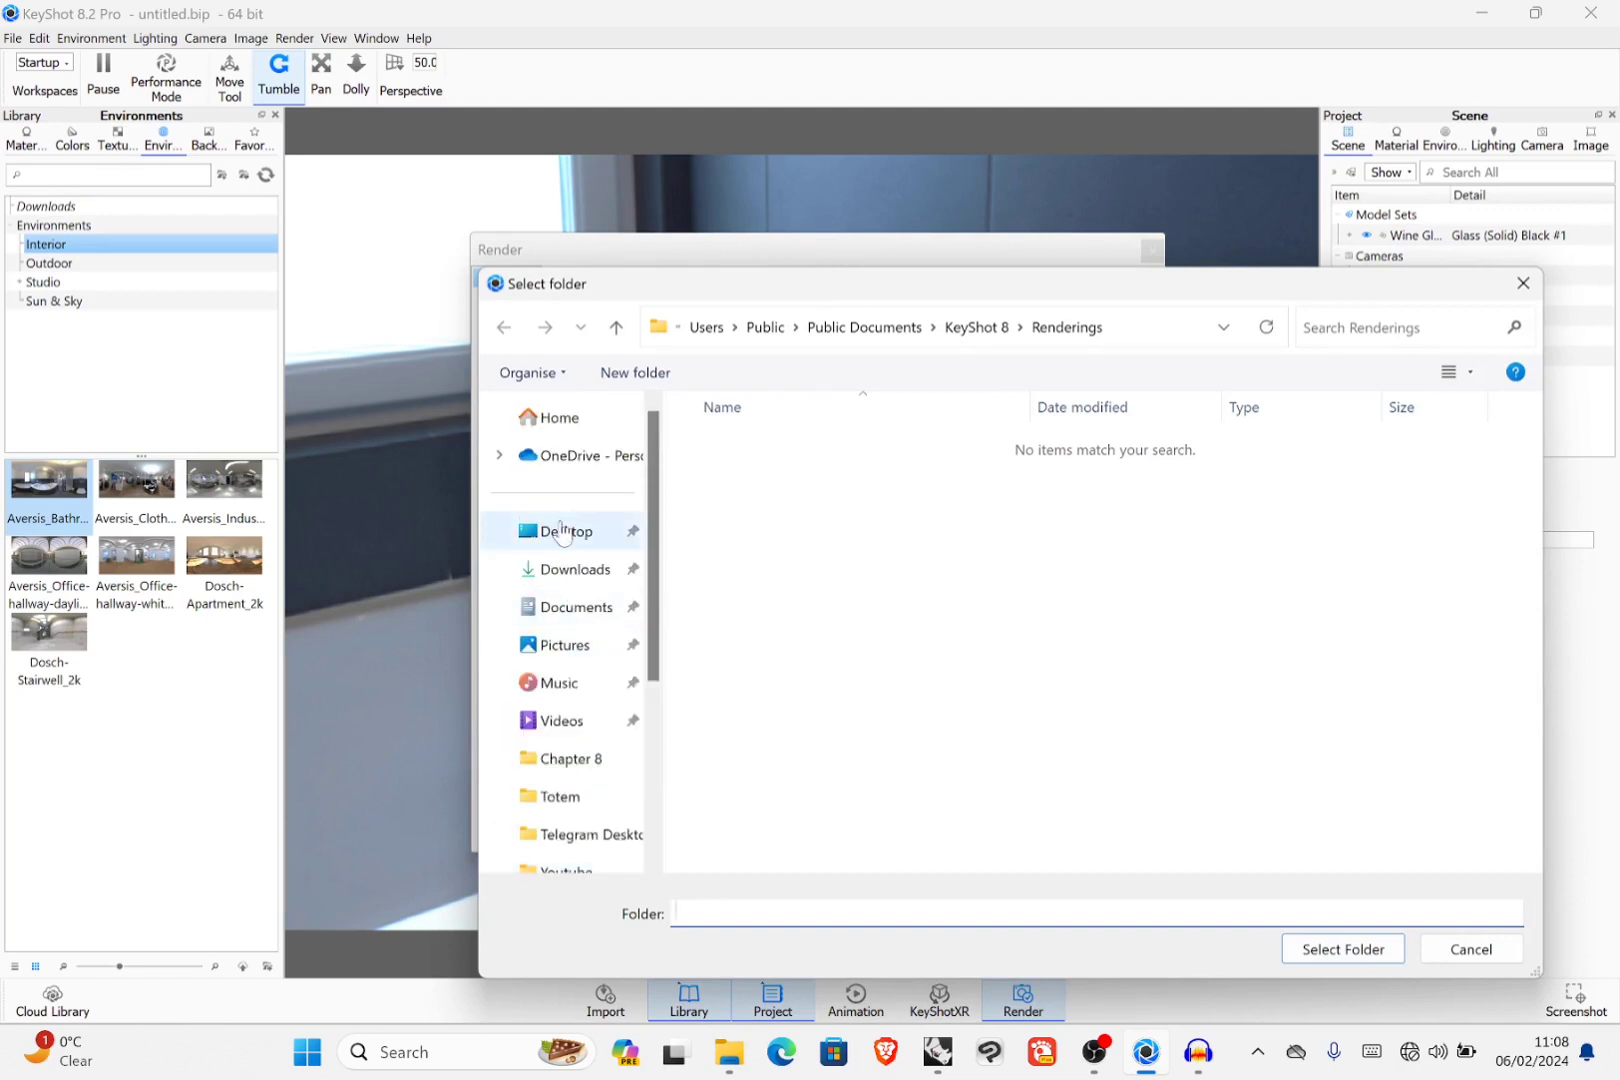
click(566, 531)
click(1321, 945)
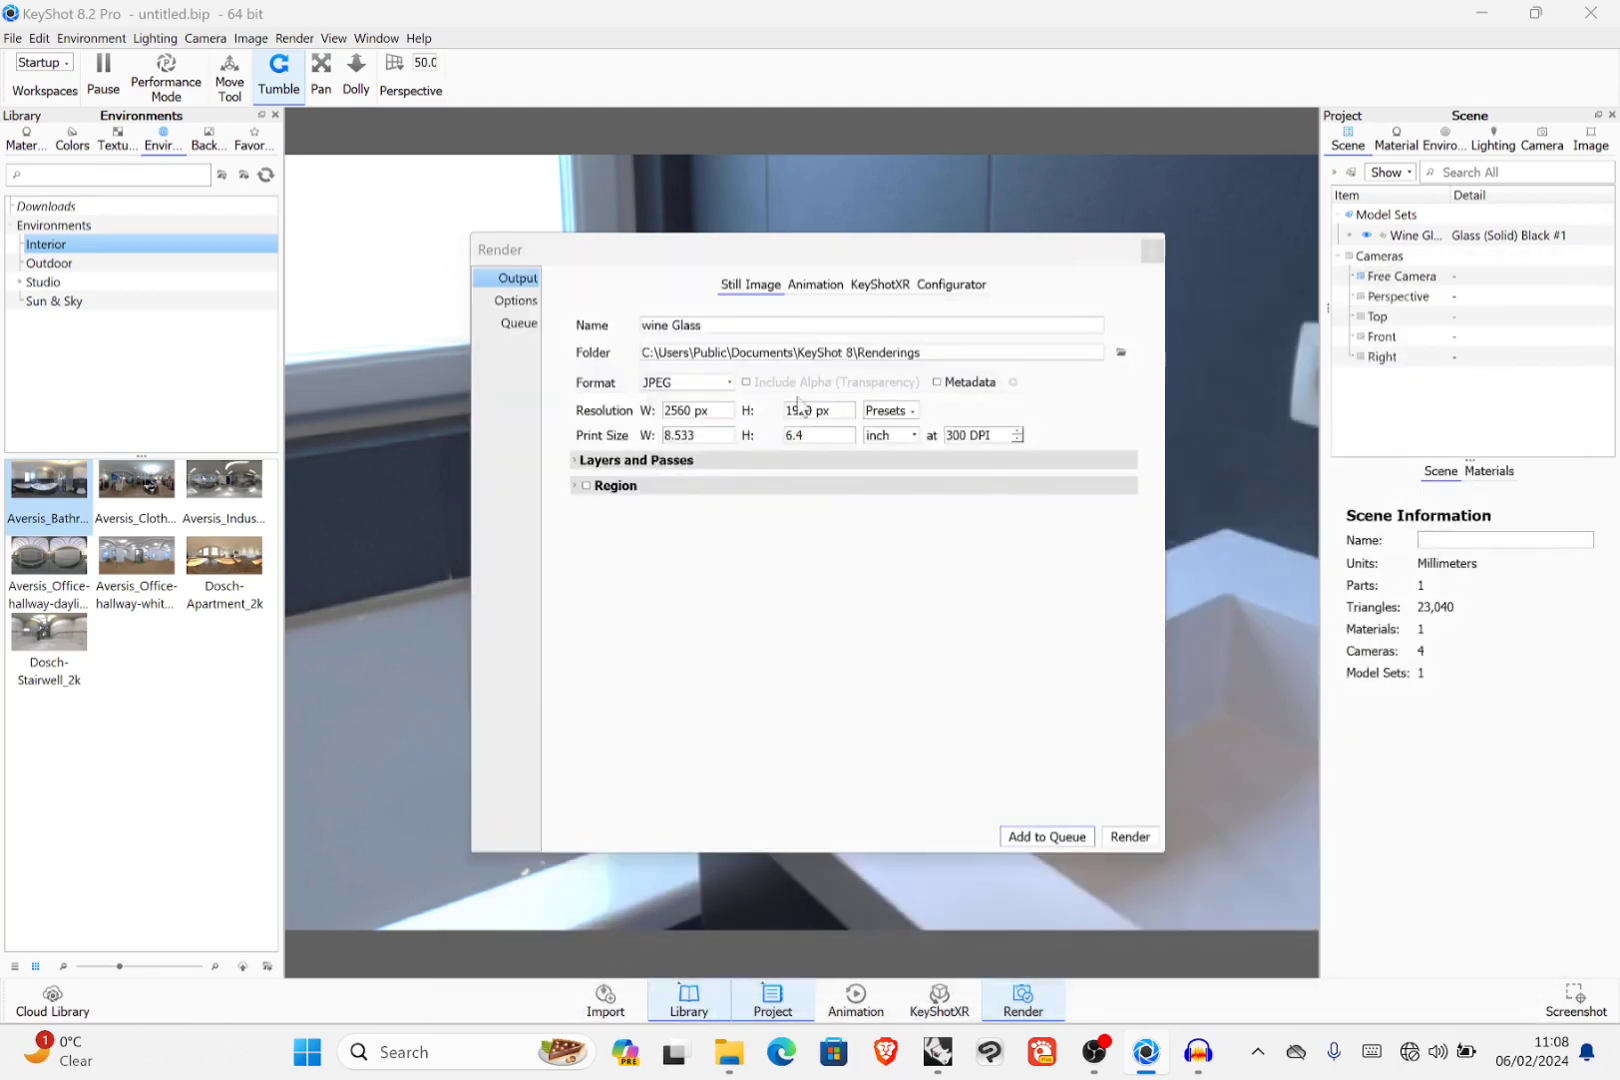
Step: Render the JPEG still image with the 2560 x 1920 resolution preset and enlarge the render output window to full screen
click(887, 411)
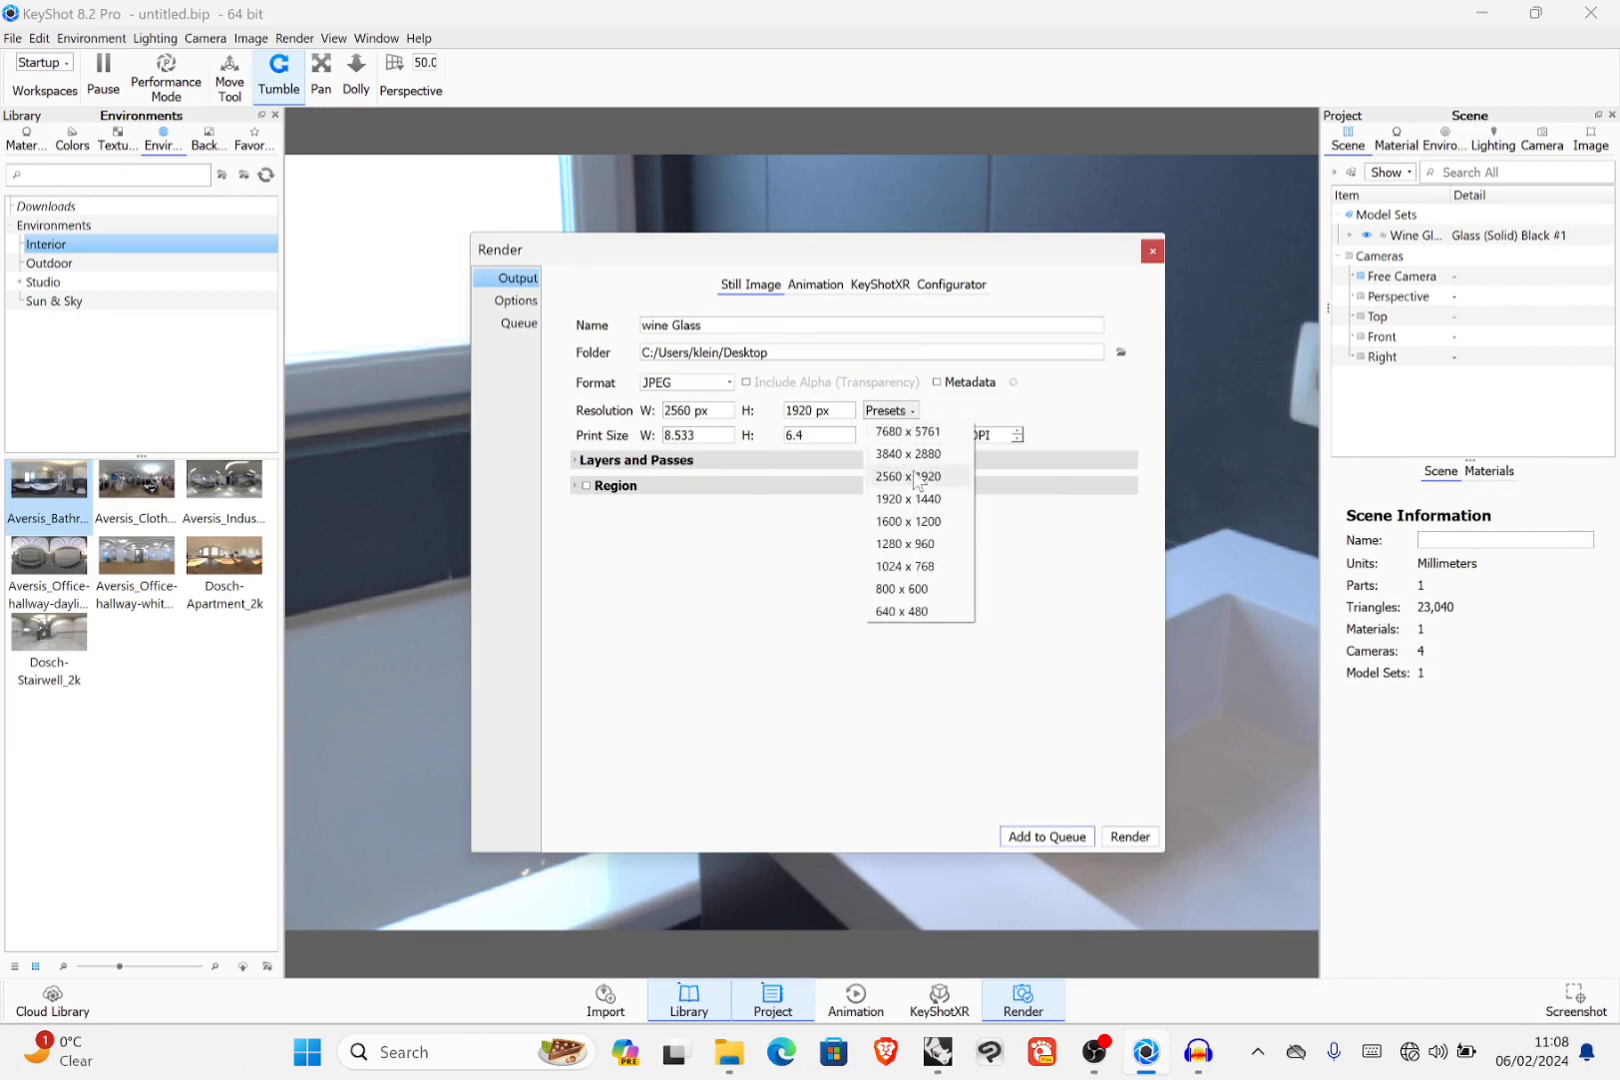
click(915, 477)
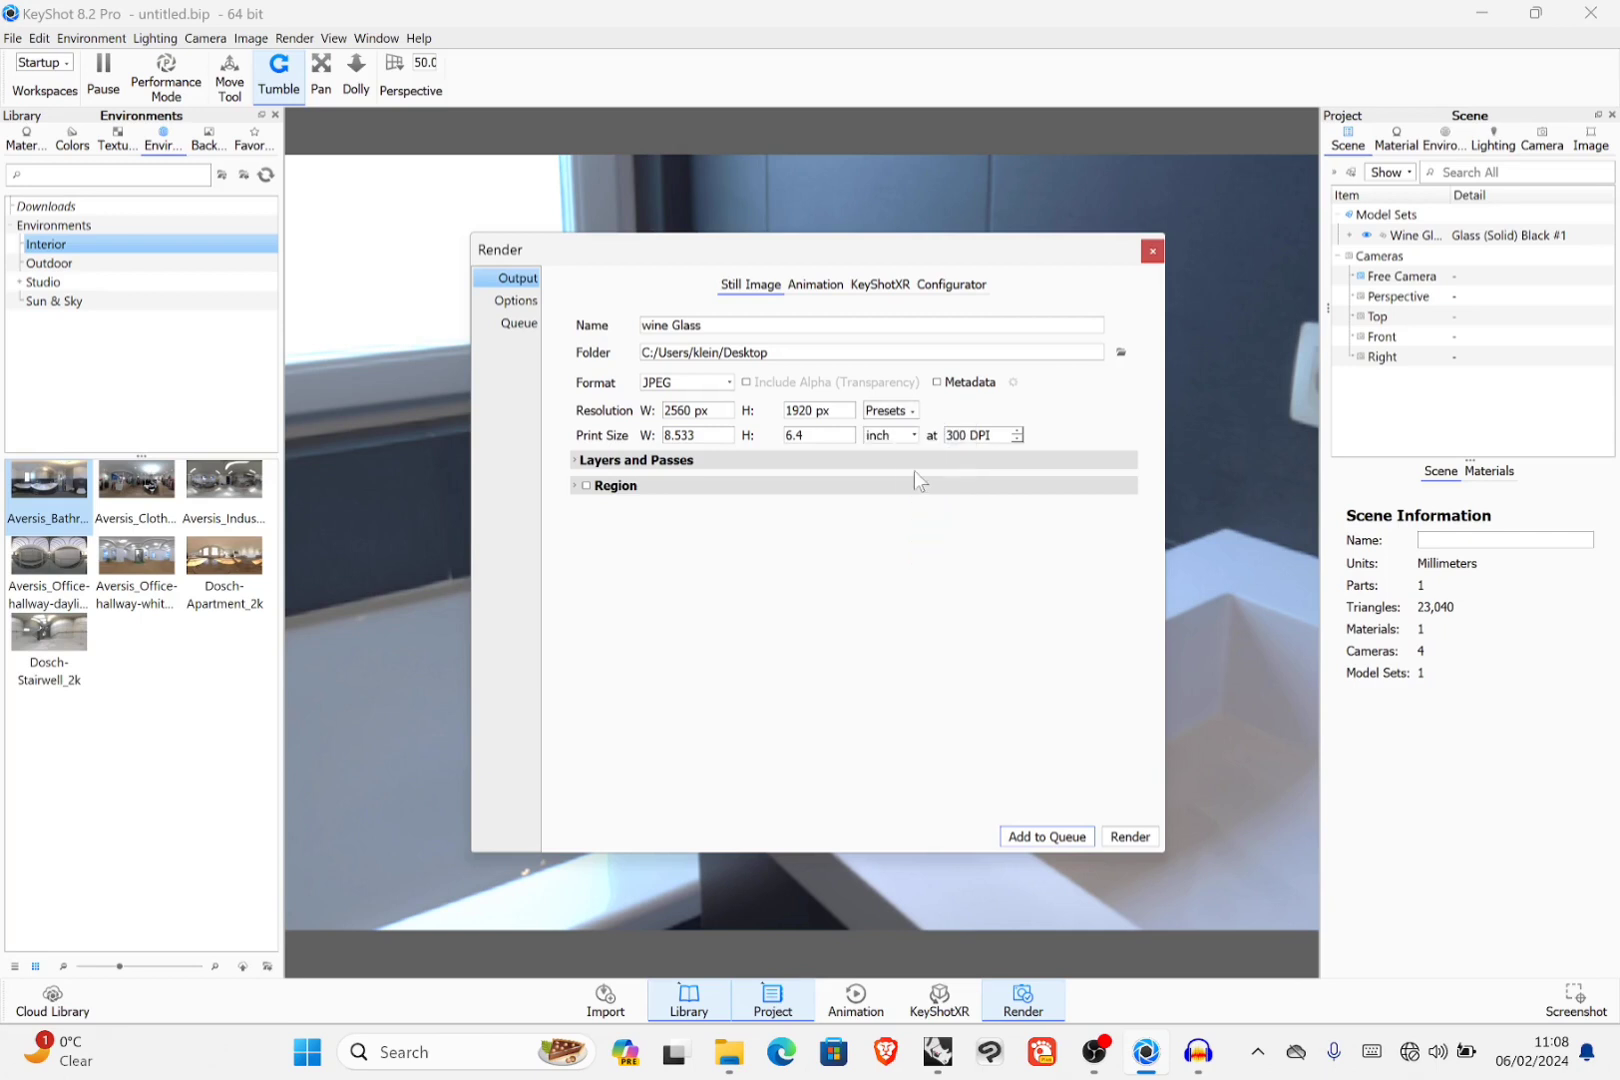
click(1138, 840)
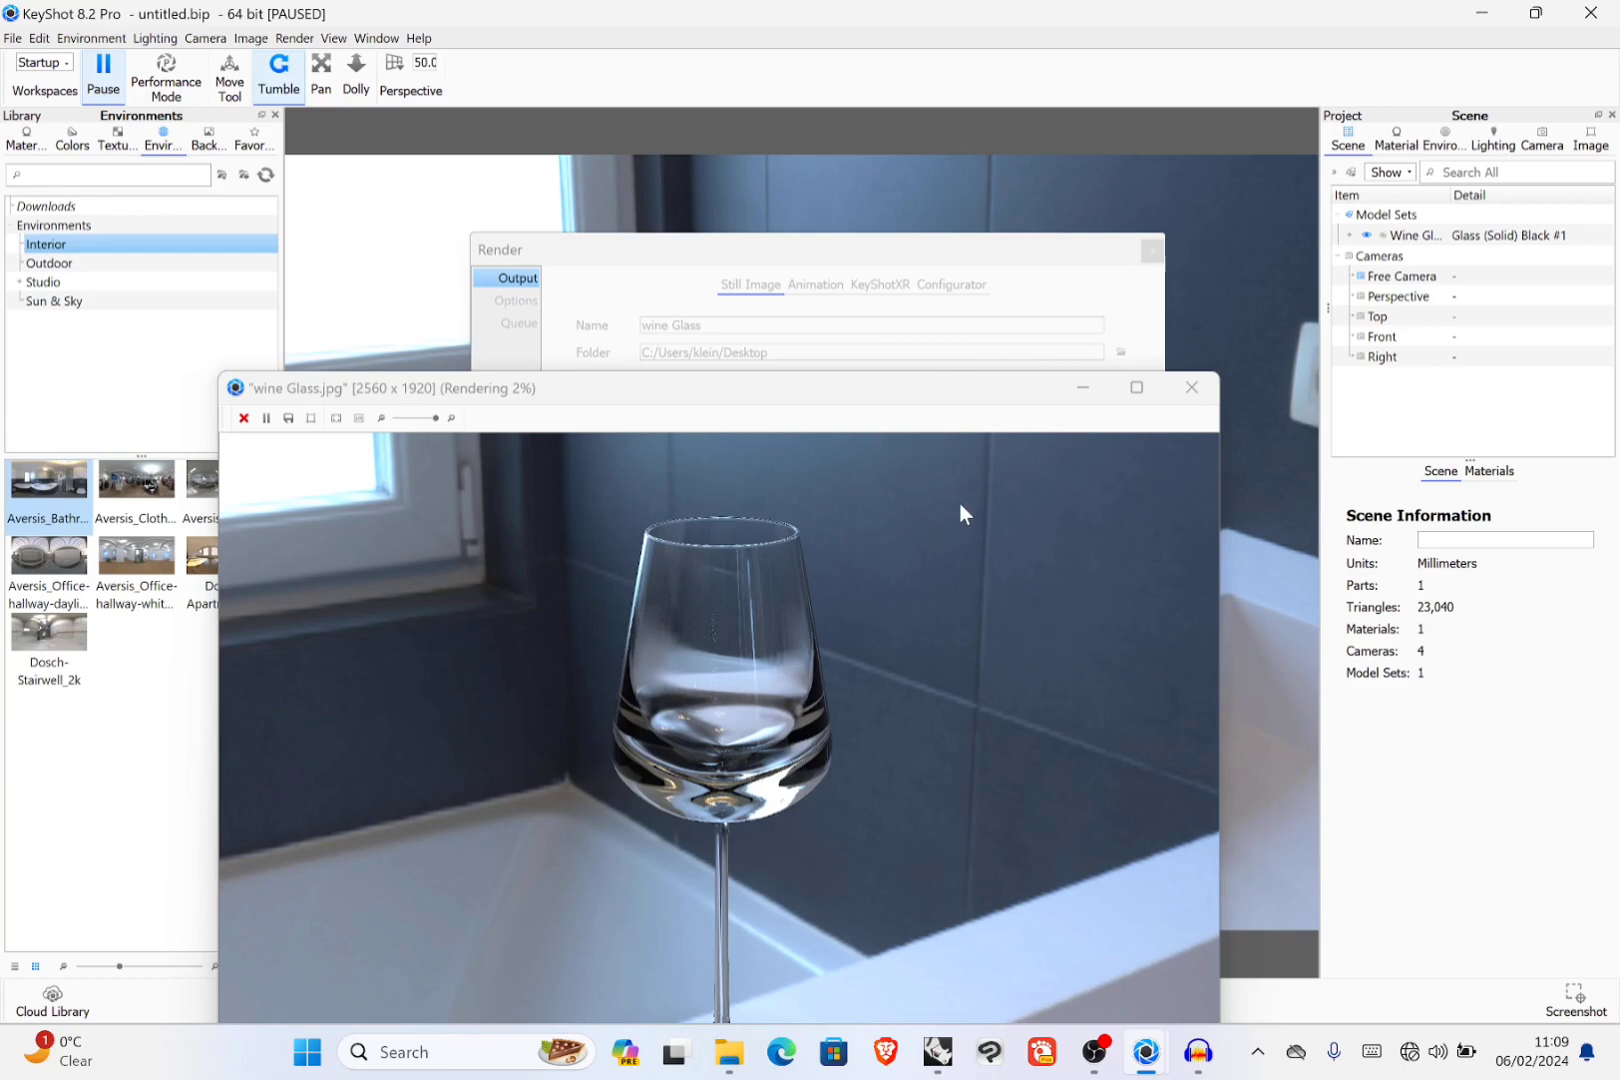
click(1136, 387)
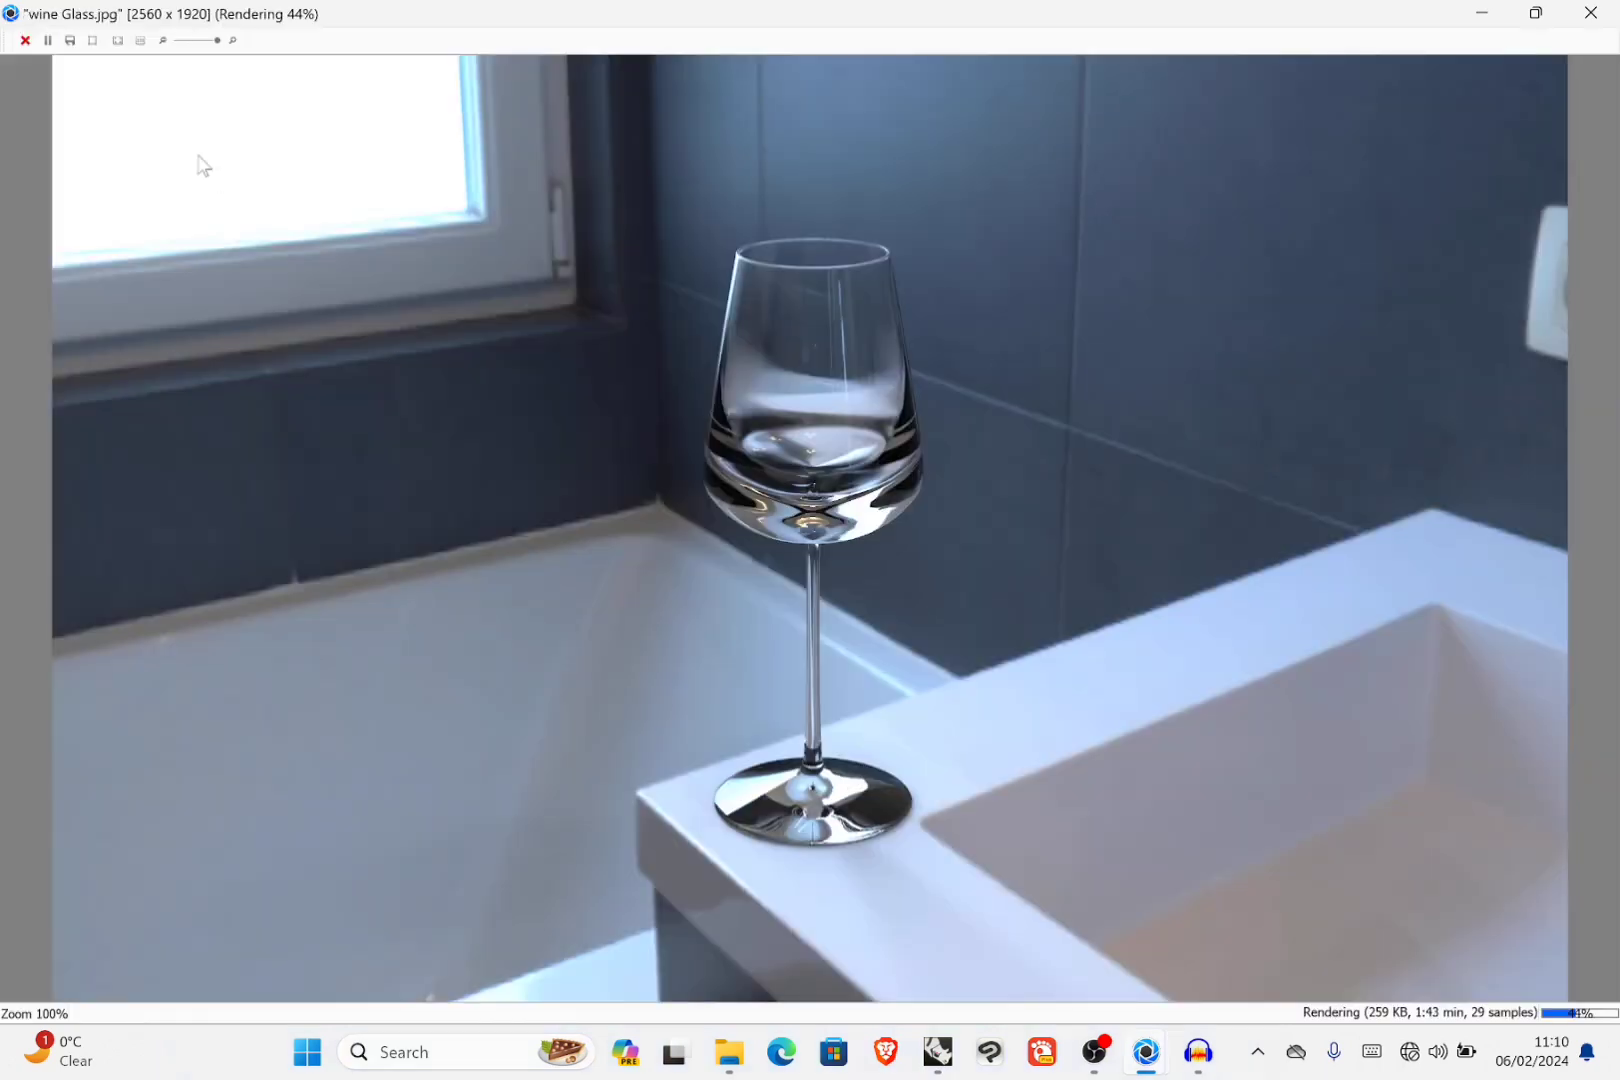
Step: Stop the rendering early and save the image, and close KeyShot with the scene changes discarded
click(25, 40)
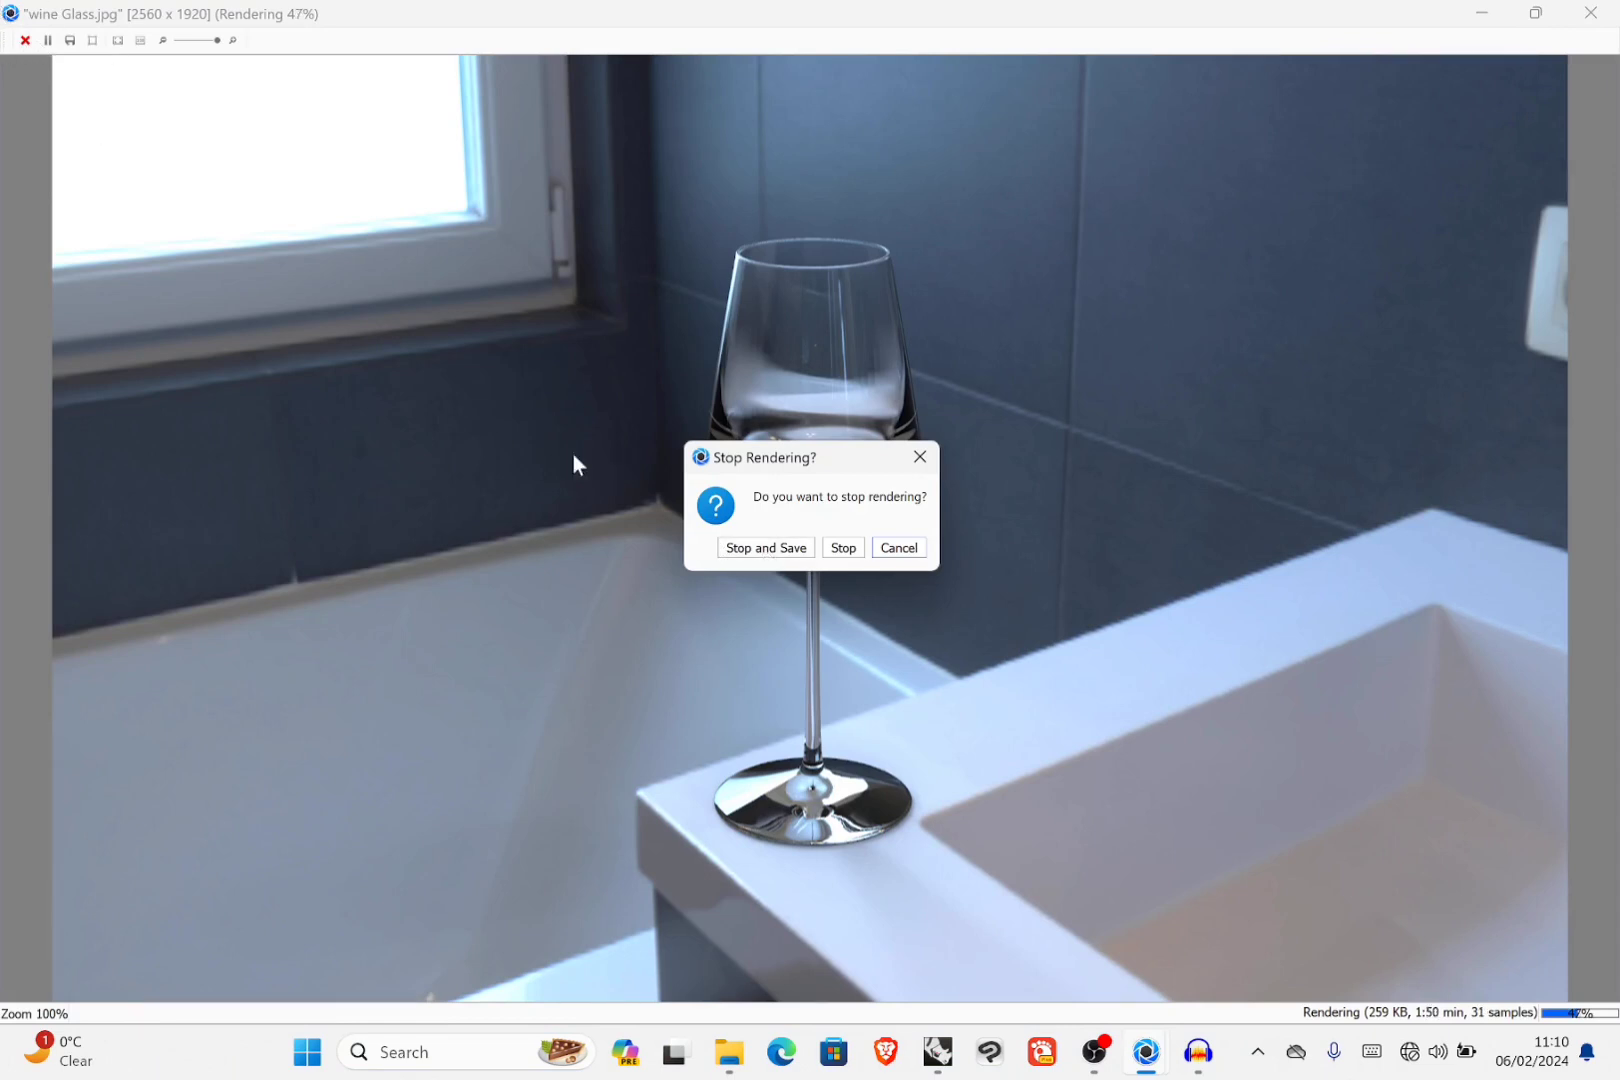
click(739, 555)
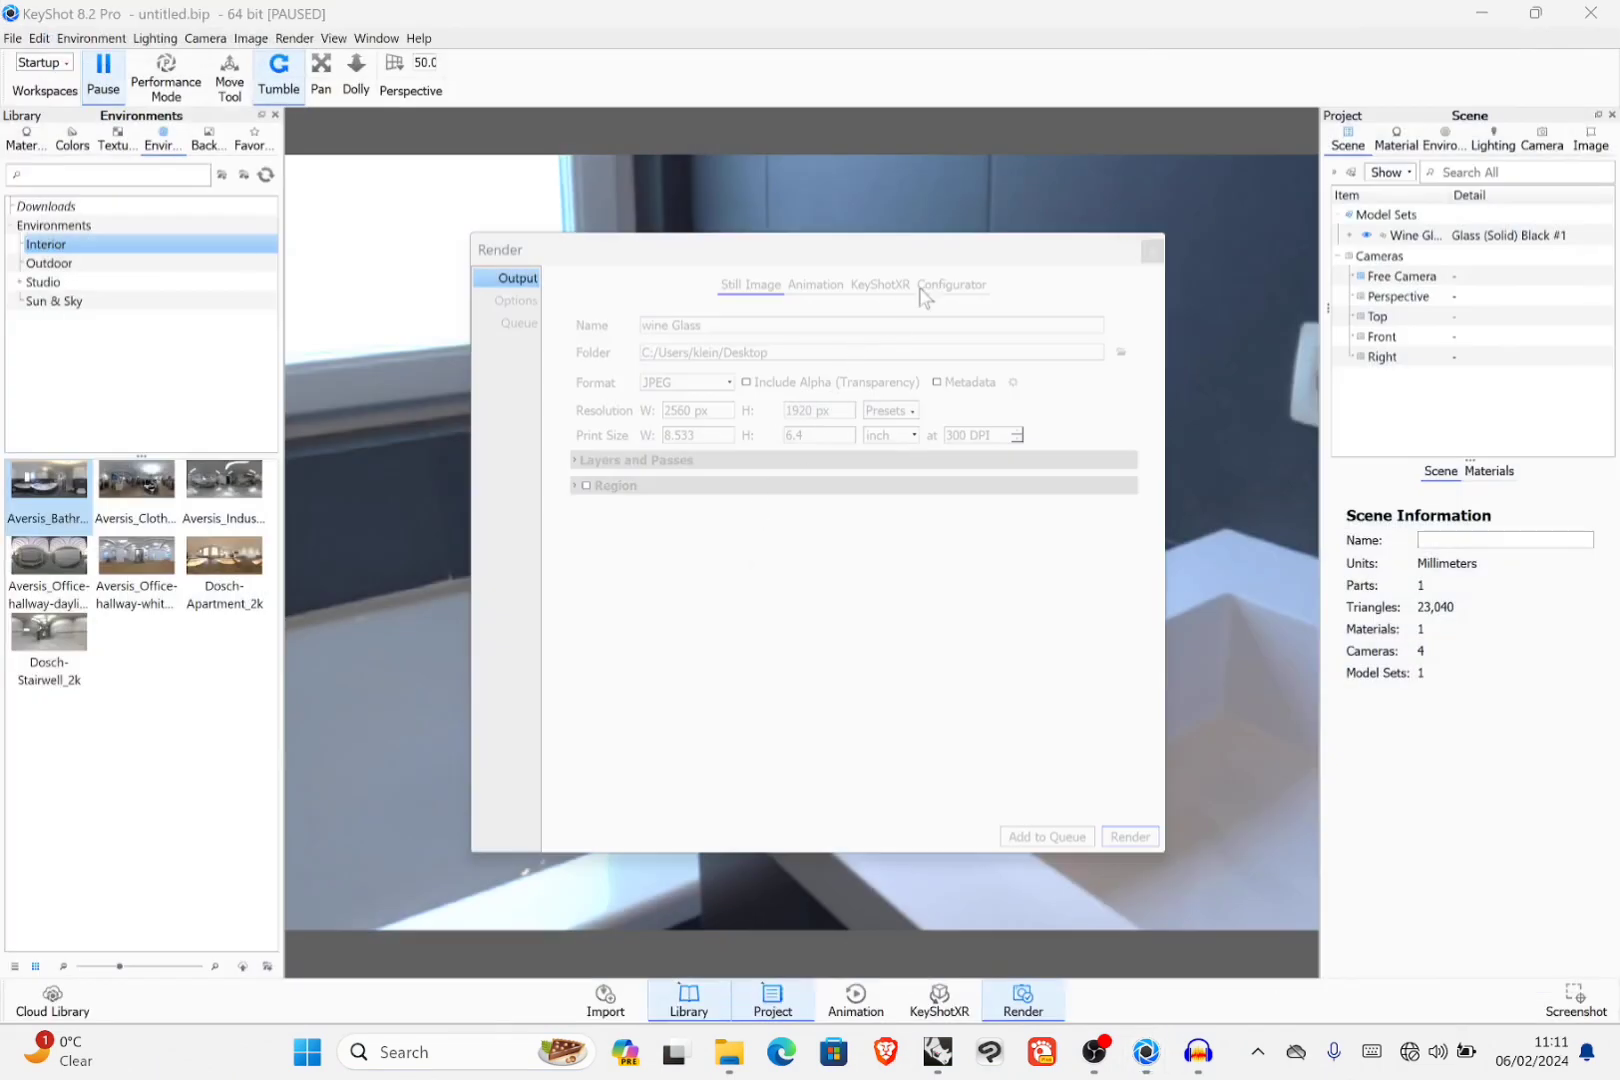
click(1152, 251)
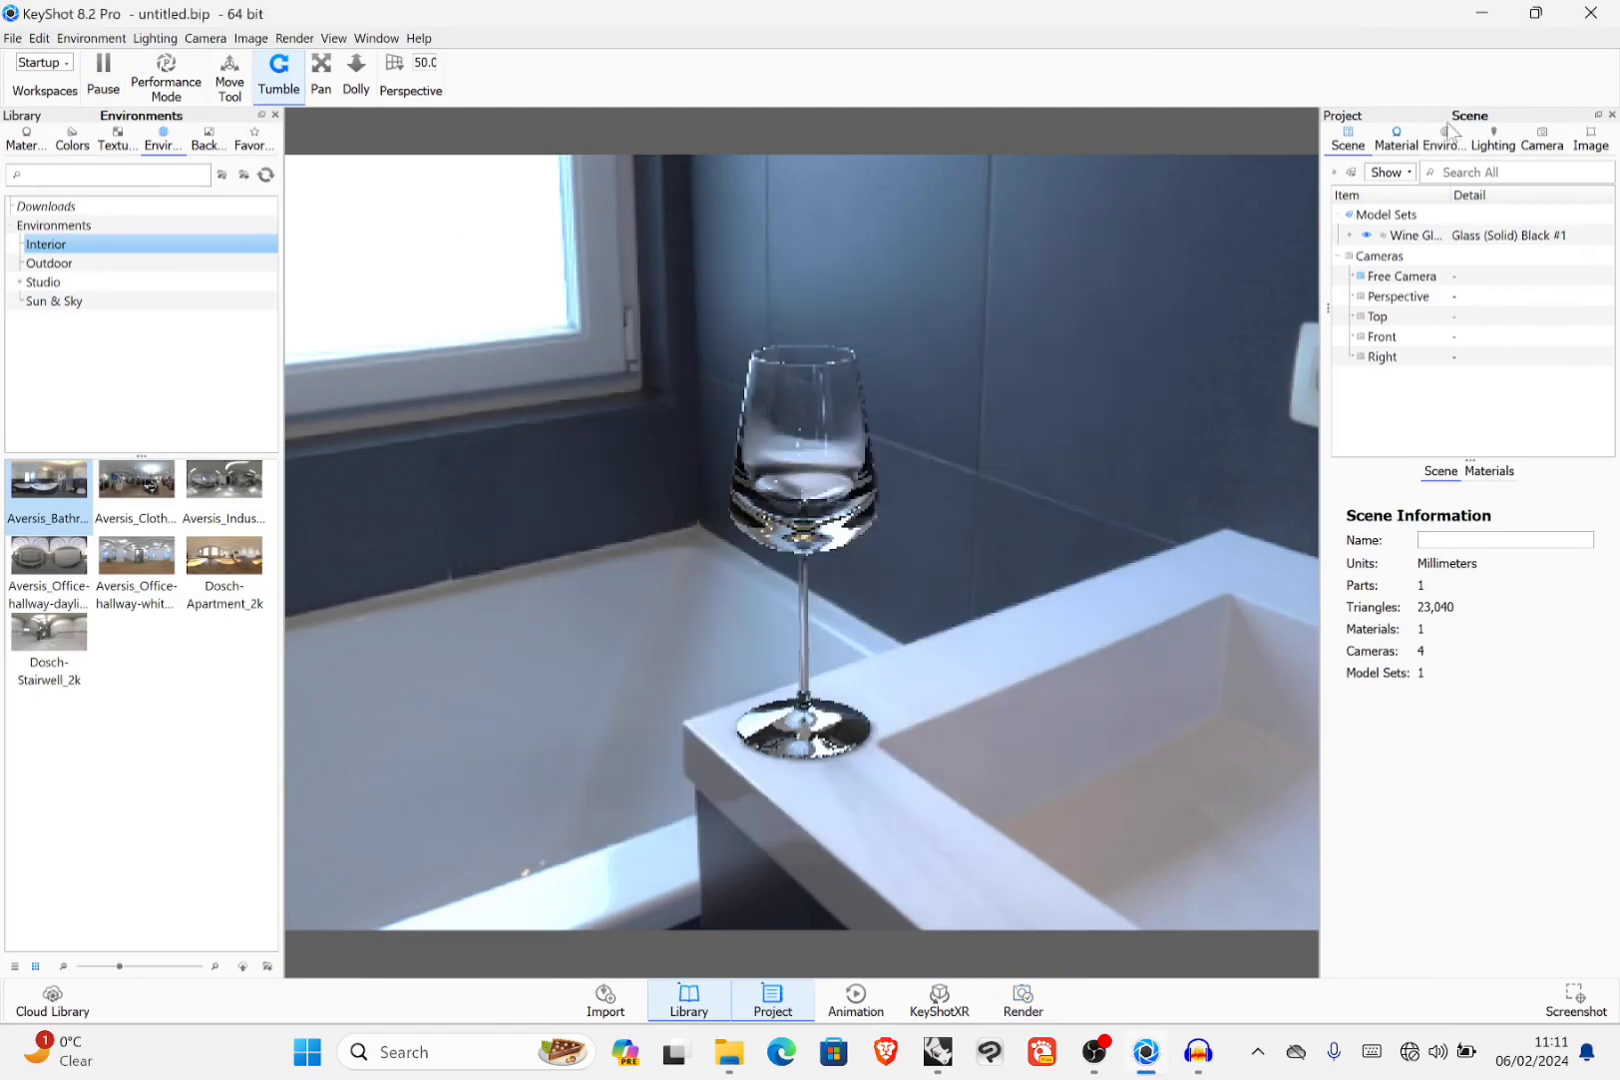
click(1590, 12)
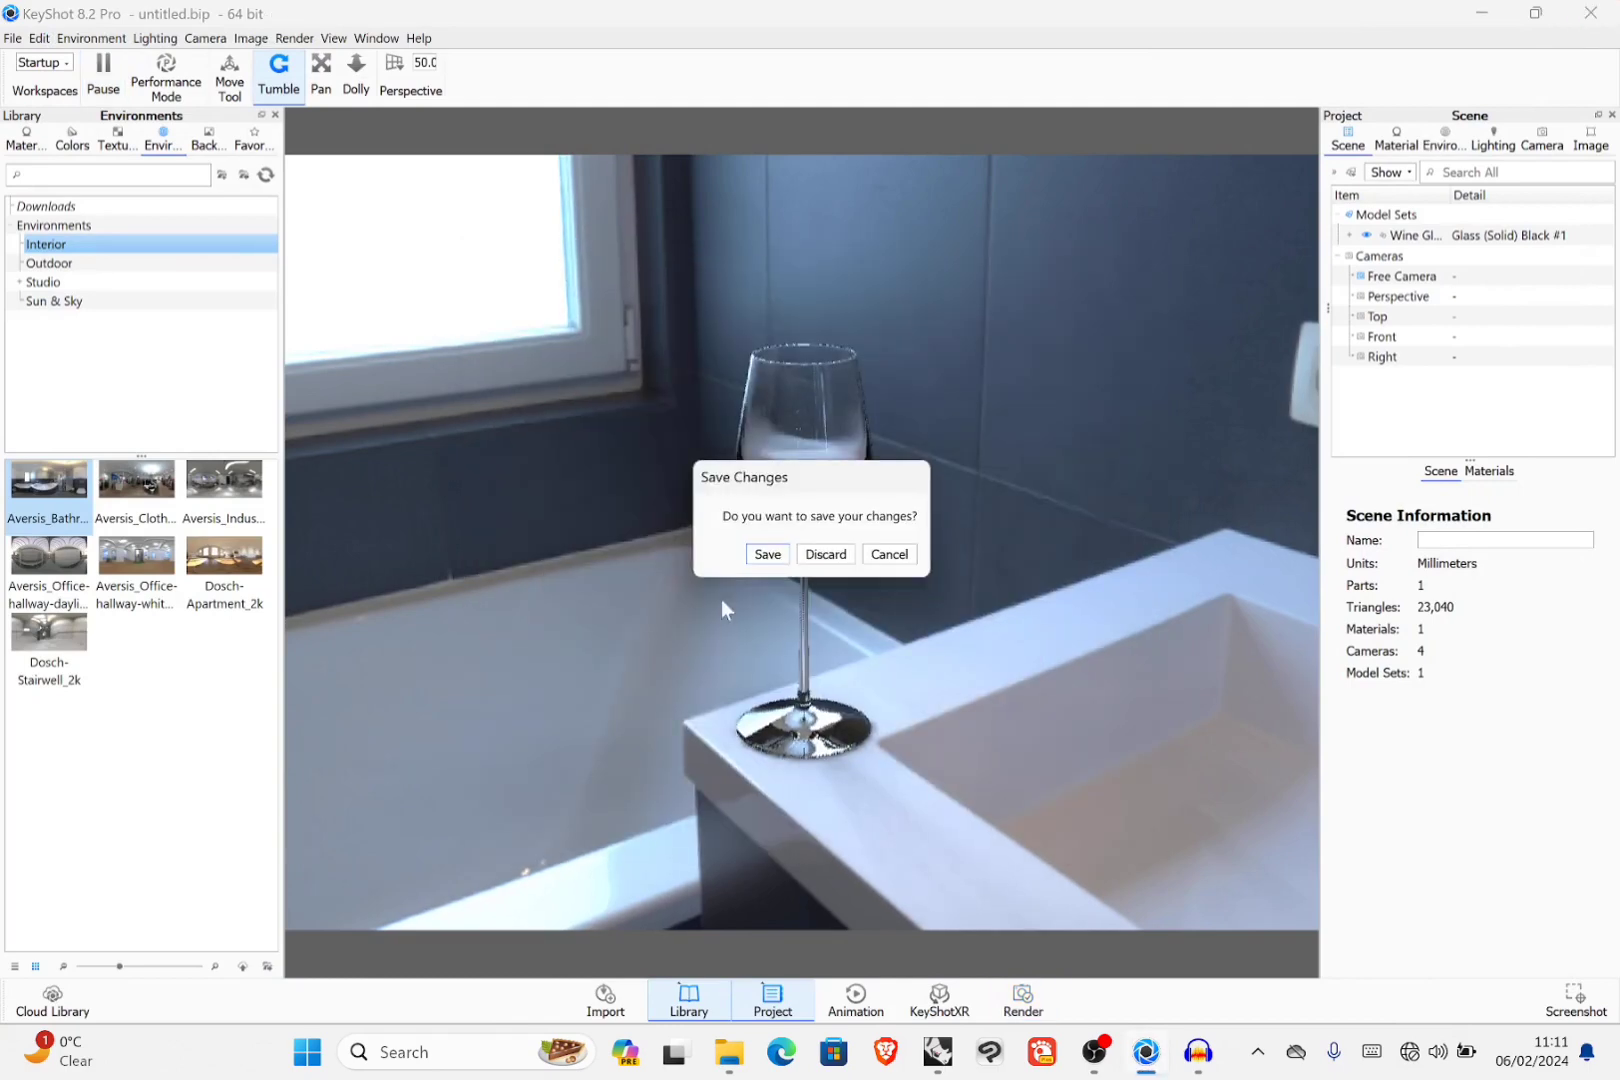
click(831, 553)
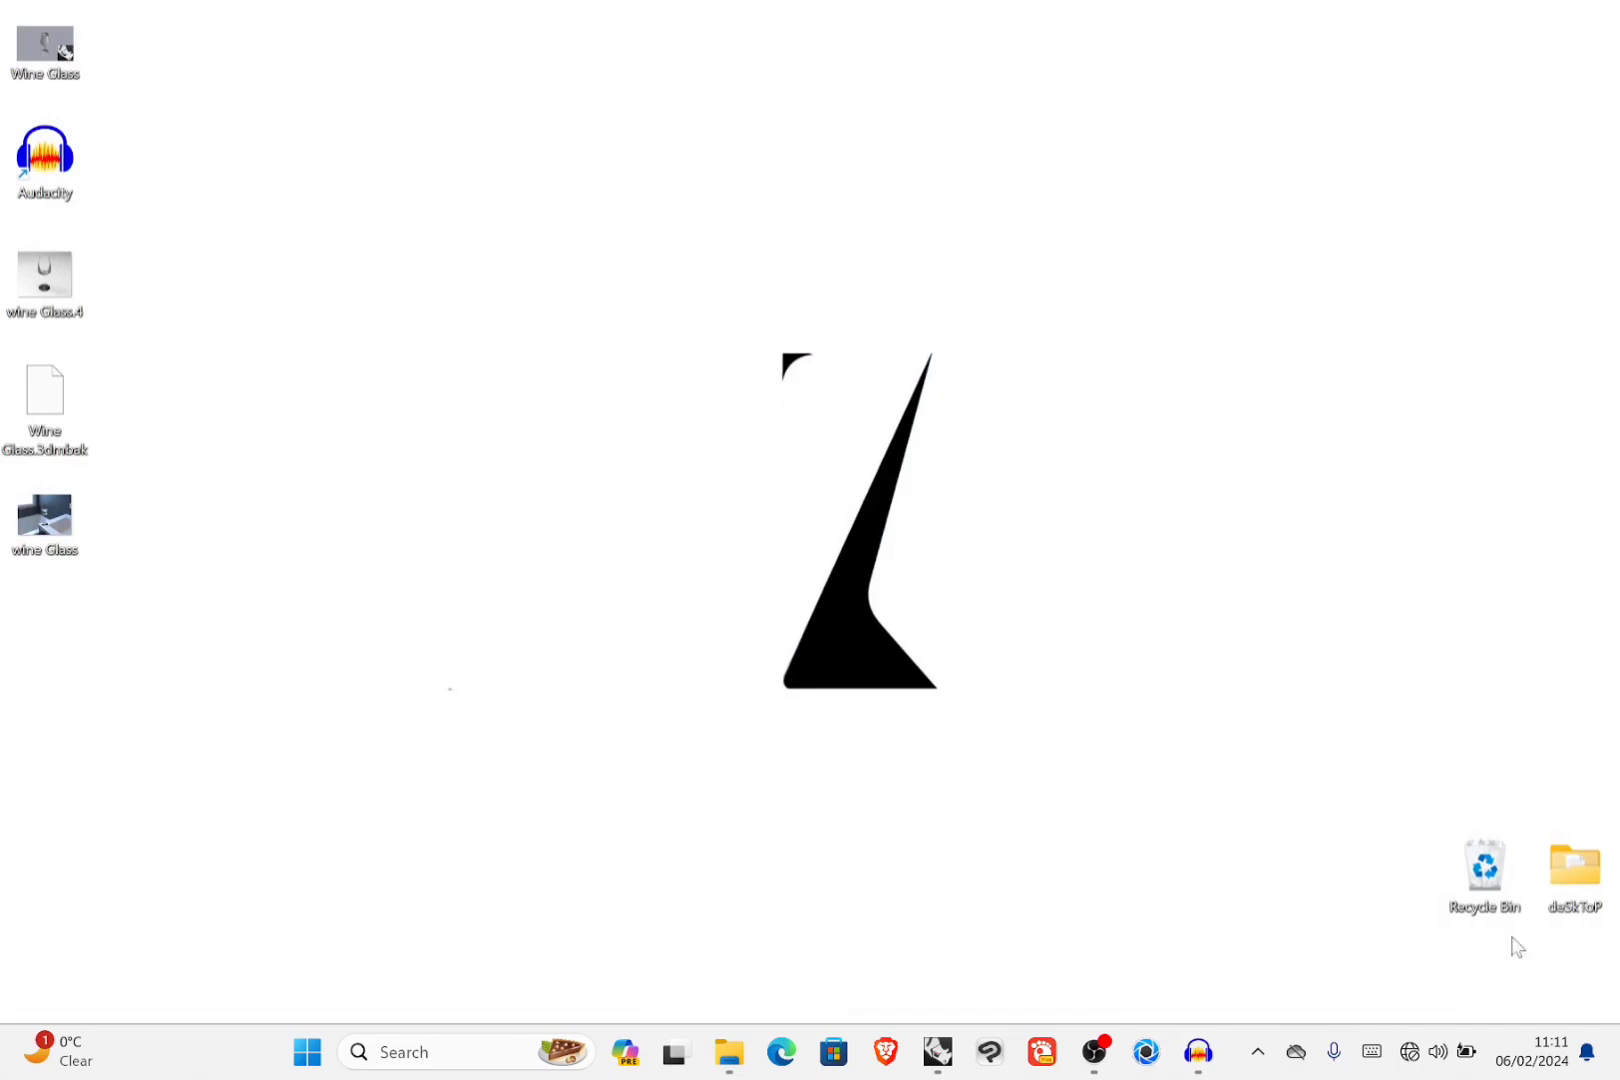
Step: Open the rendered wine Glass image from the desktop and inspect the glass up close
click(55, 530)
double_click(55, 533)
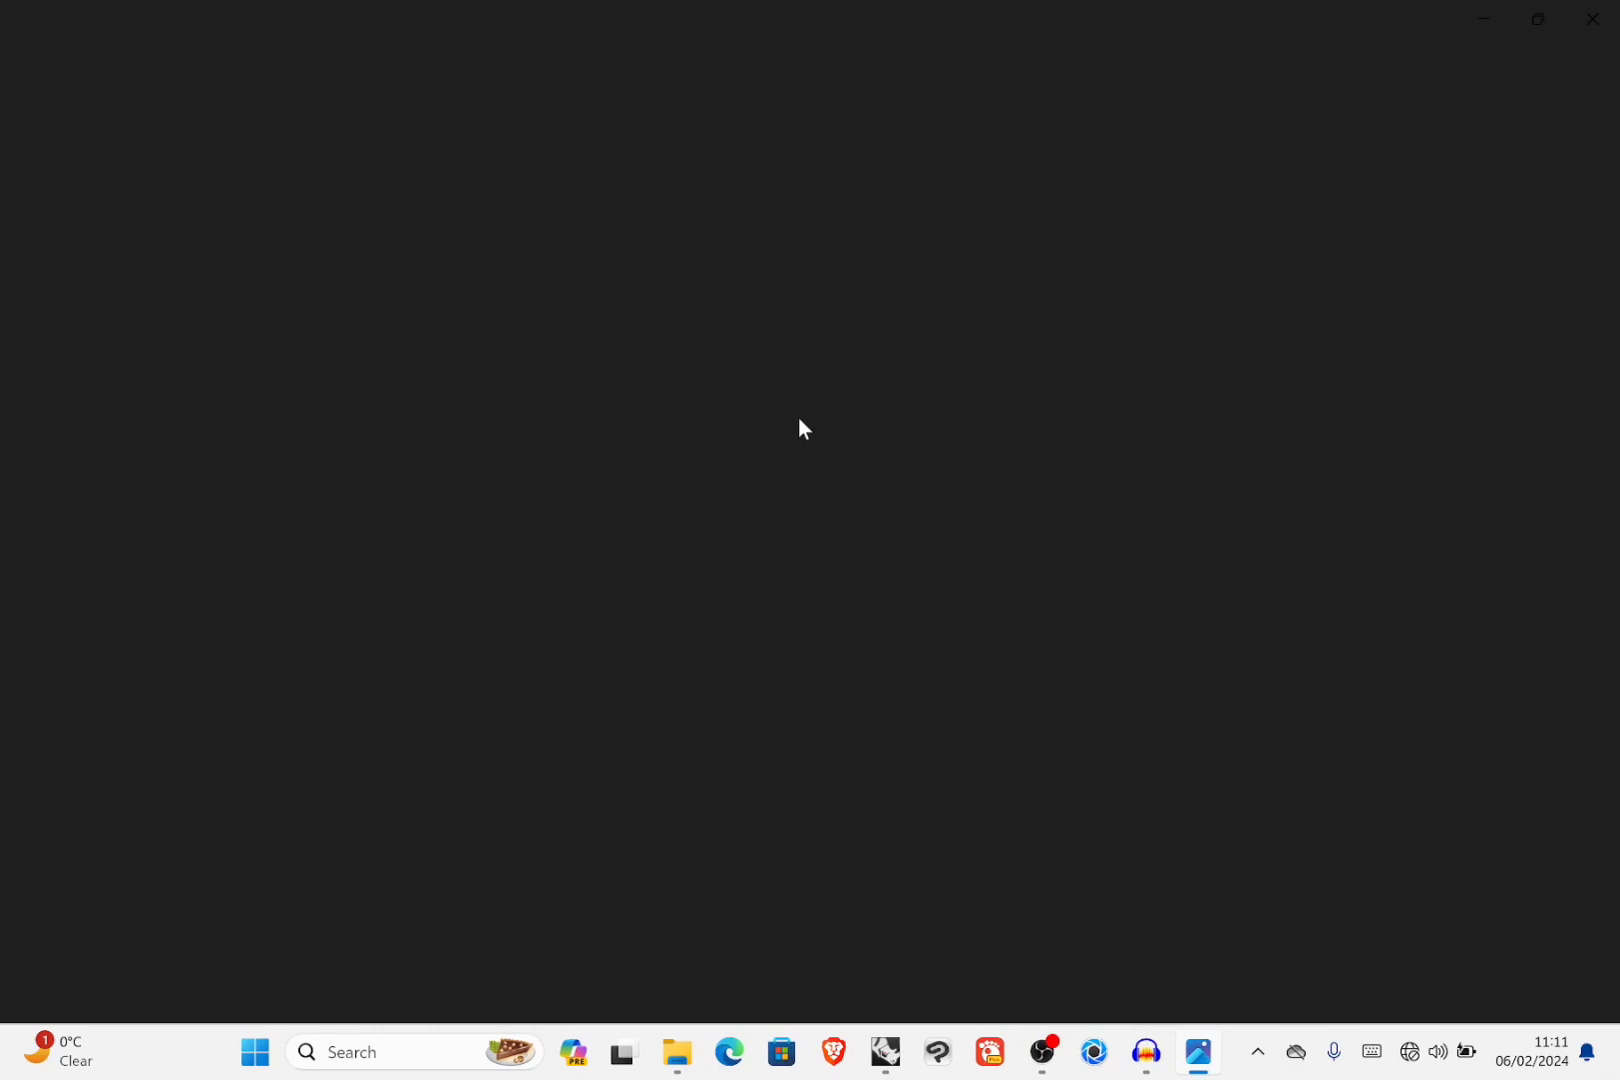
scroll(818, 390, up, 2)
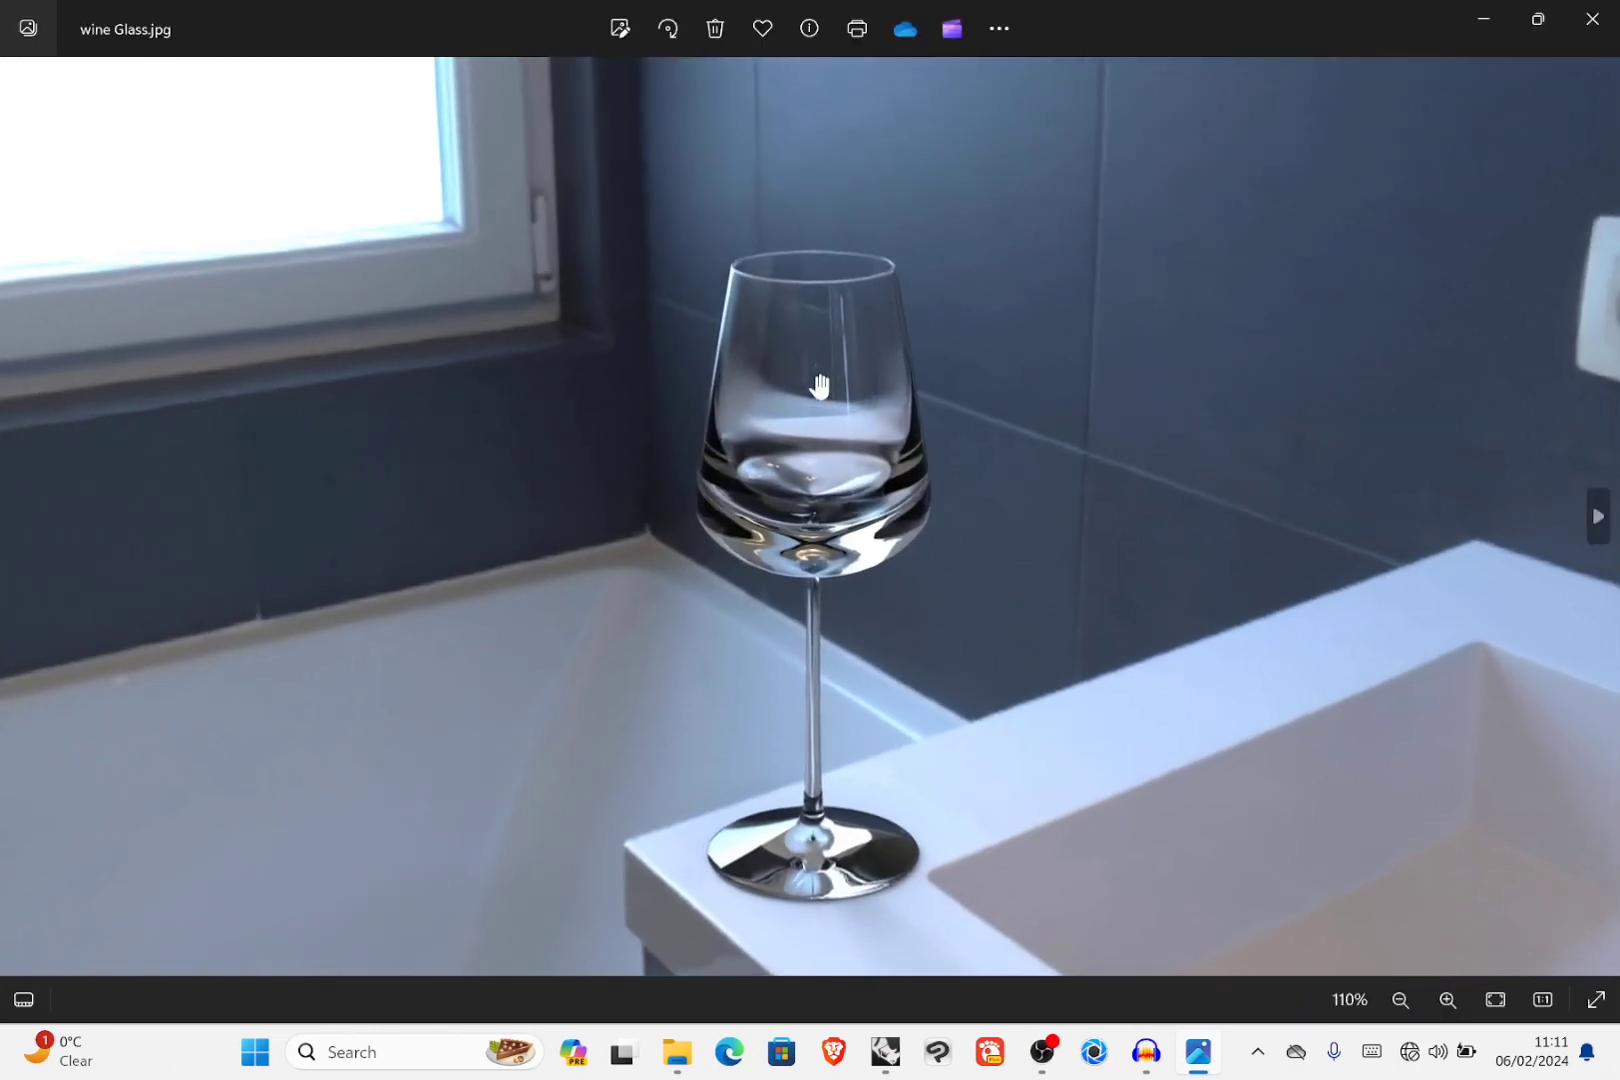
scroll(820, 387, up, 2)
scroll(892, 488, down, 2)
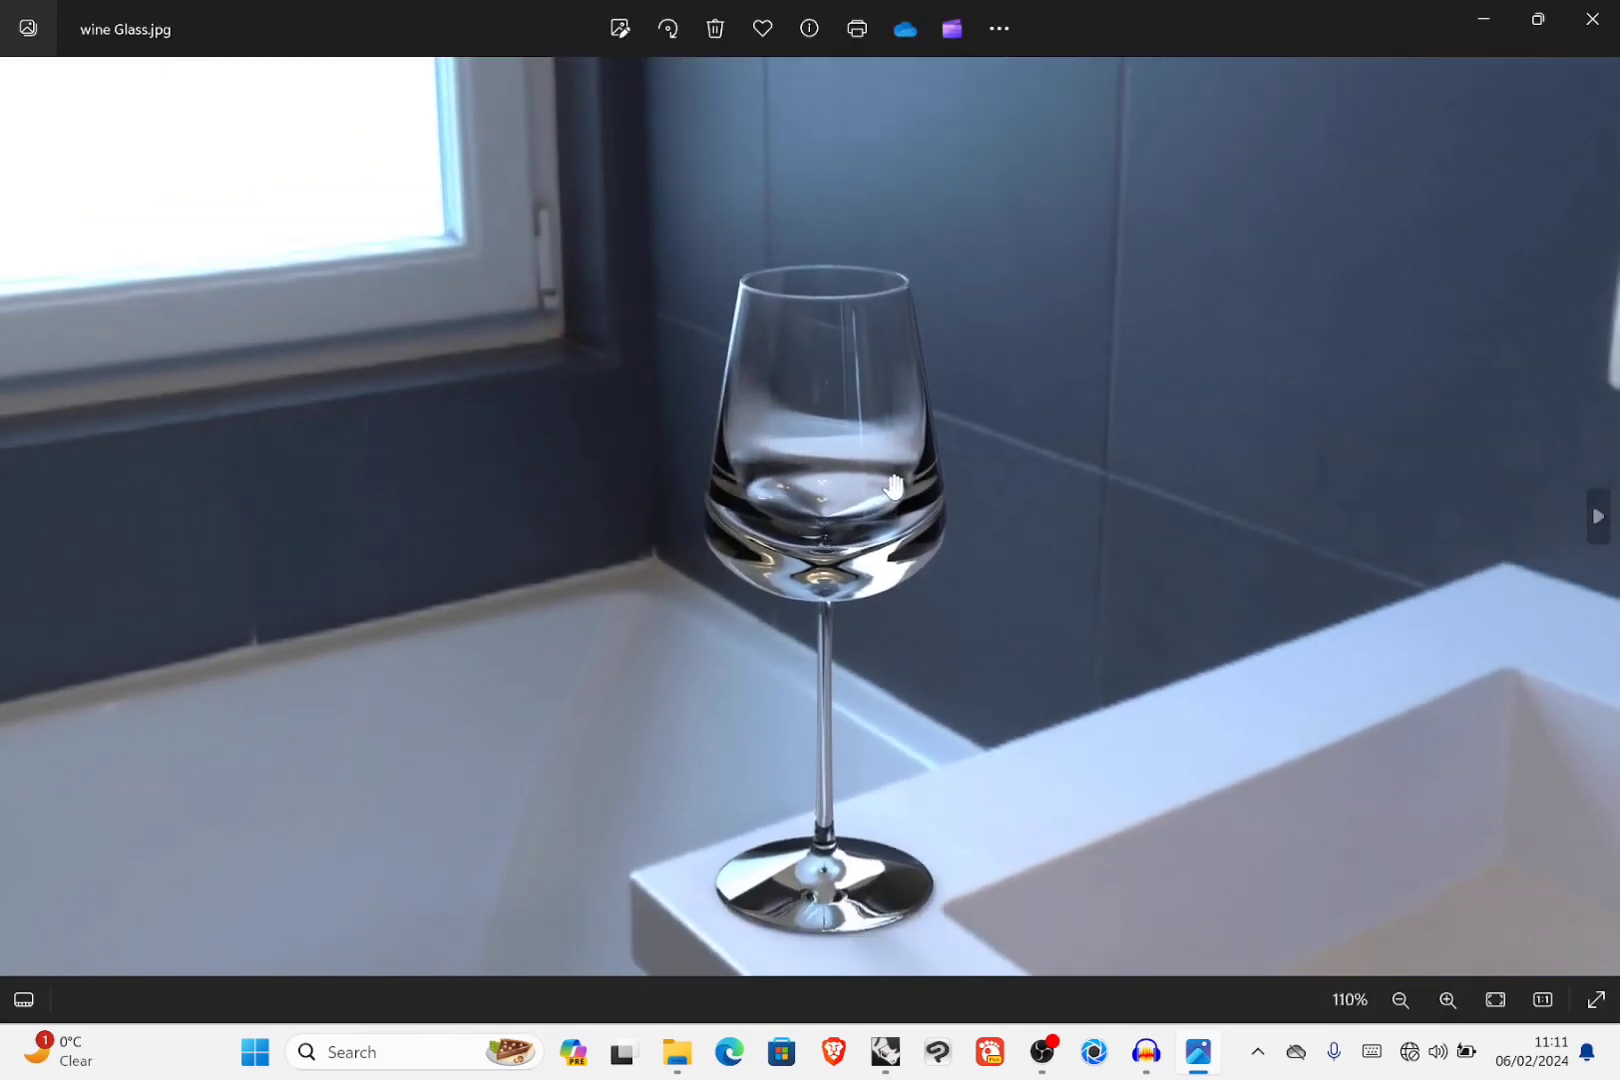